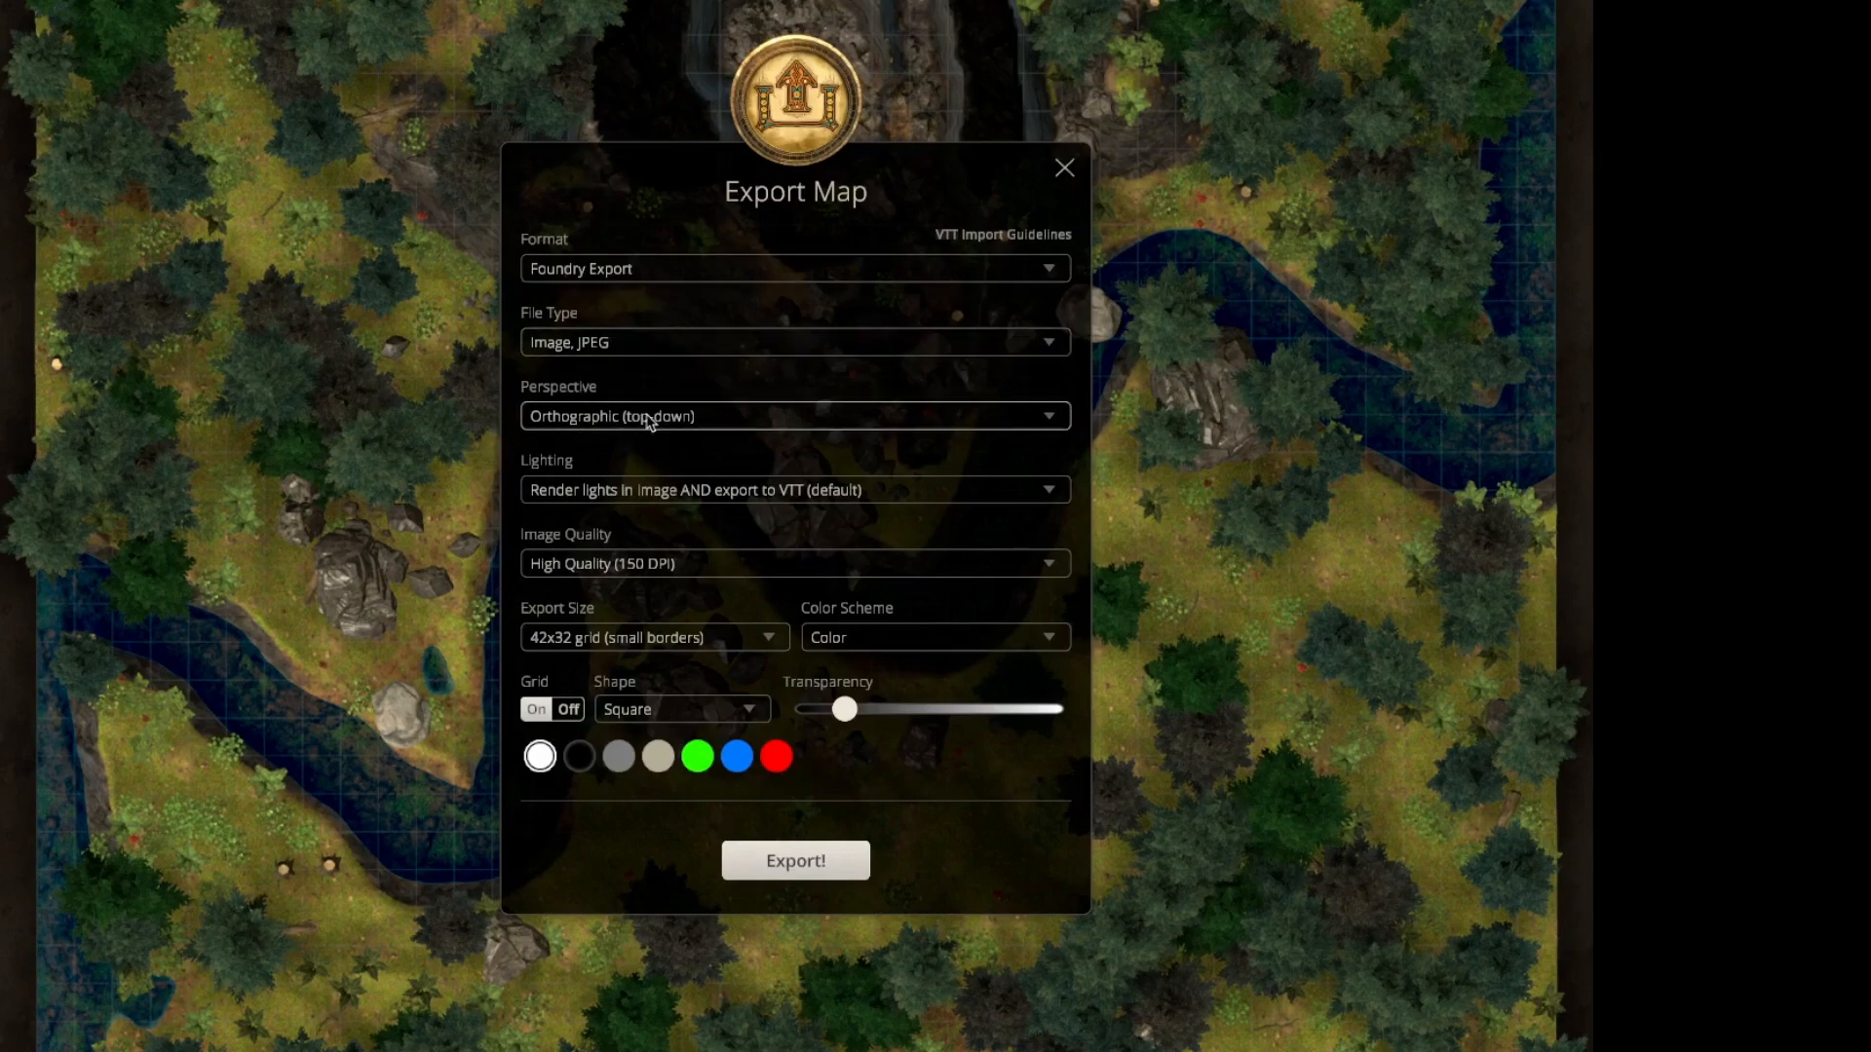
# Preview the map export with Perspective (3D walls) and Limited perspective (3D walls), and return it to Orthographic (top-down).
pyautogui.click(751, 421)
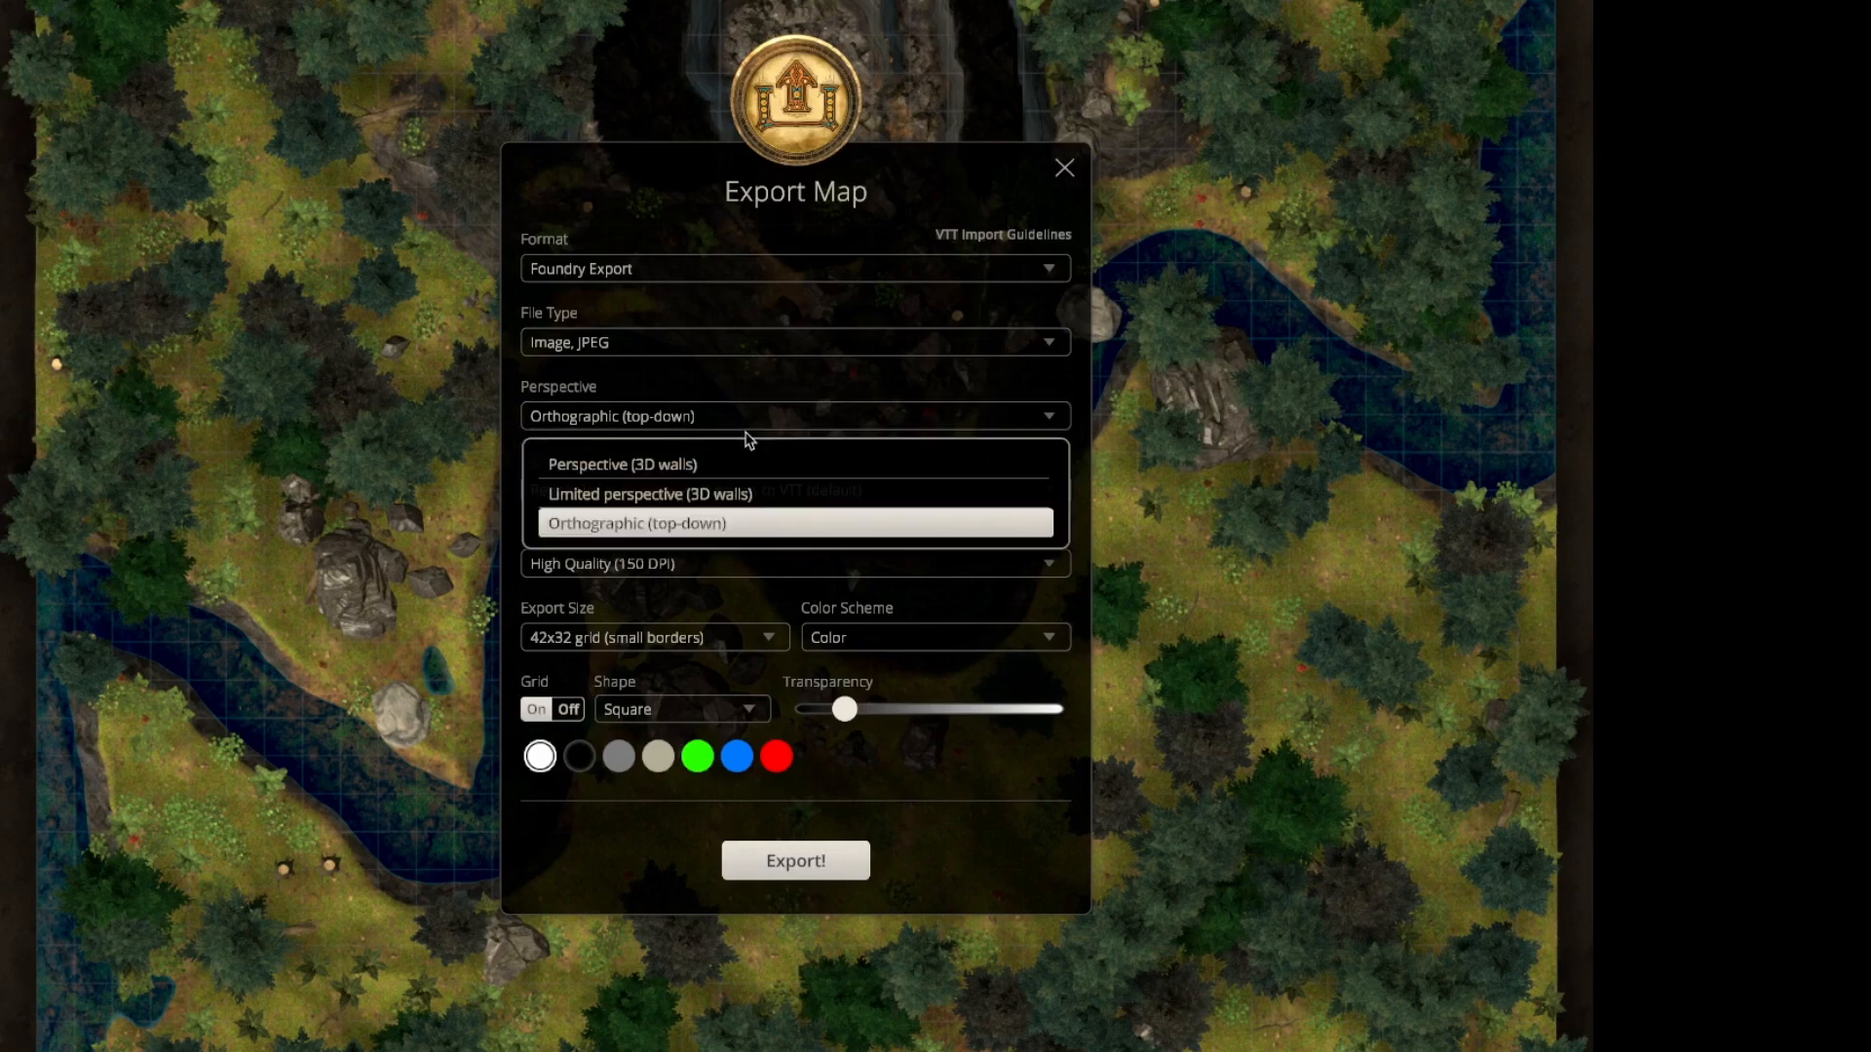
pyautogui.click(616, 468)
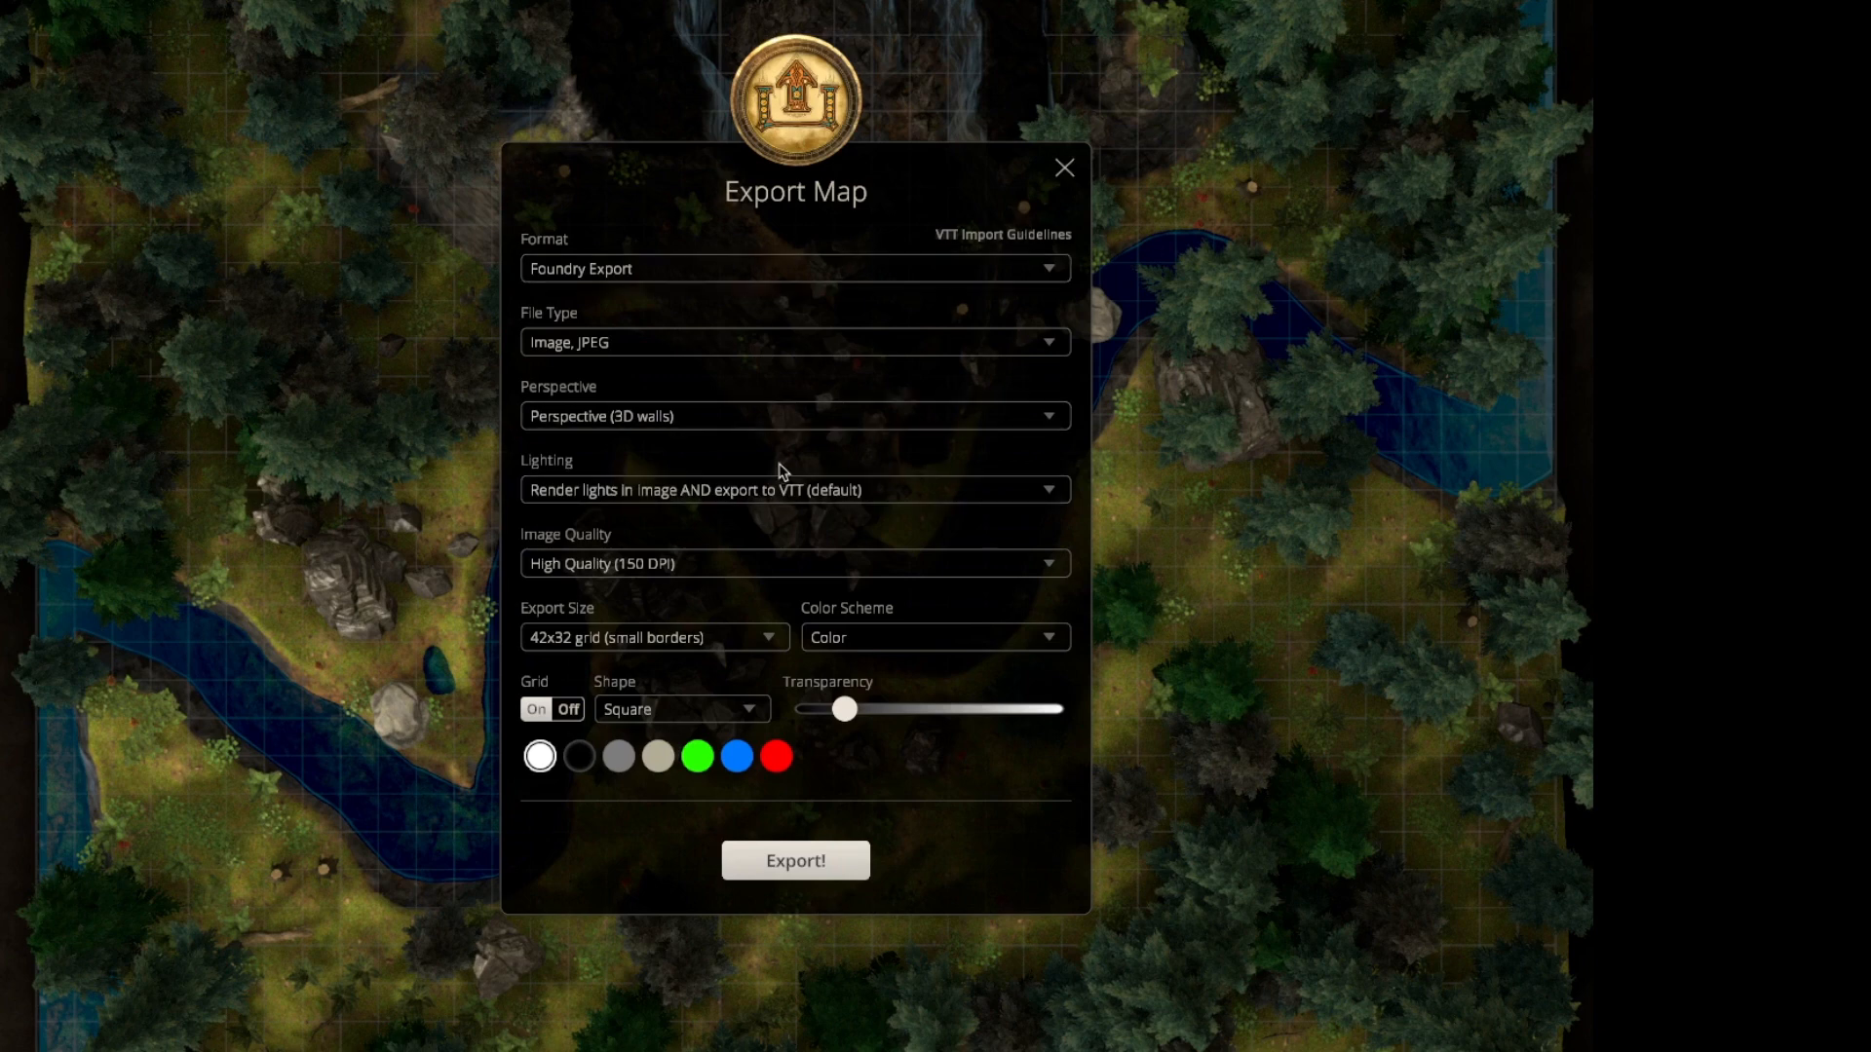
pyautogui.click(592, 424)
pyautogui.click(619, 499)
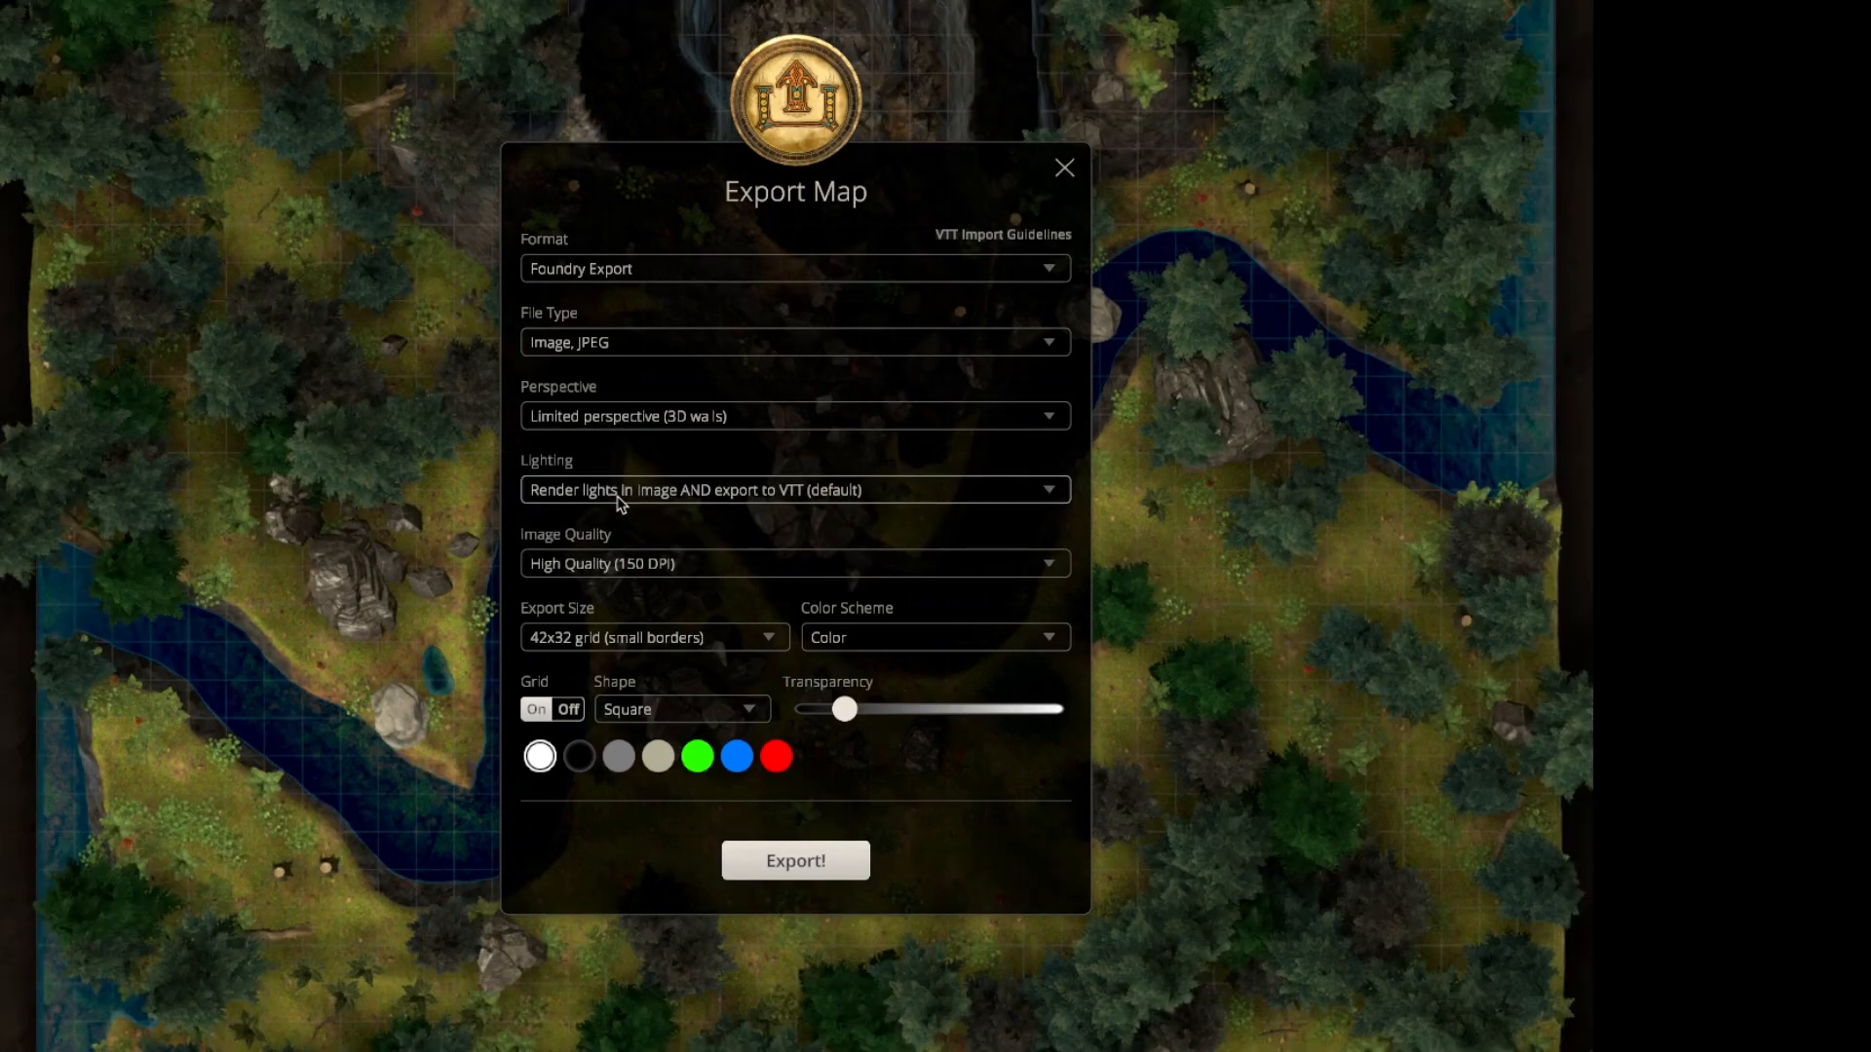
pyautogui.click(618, 498)
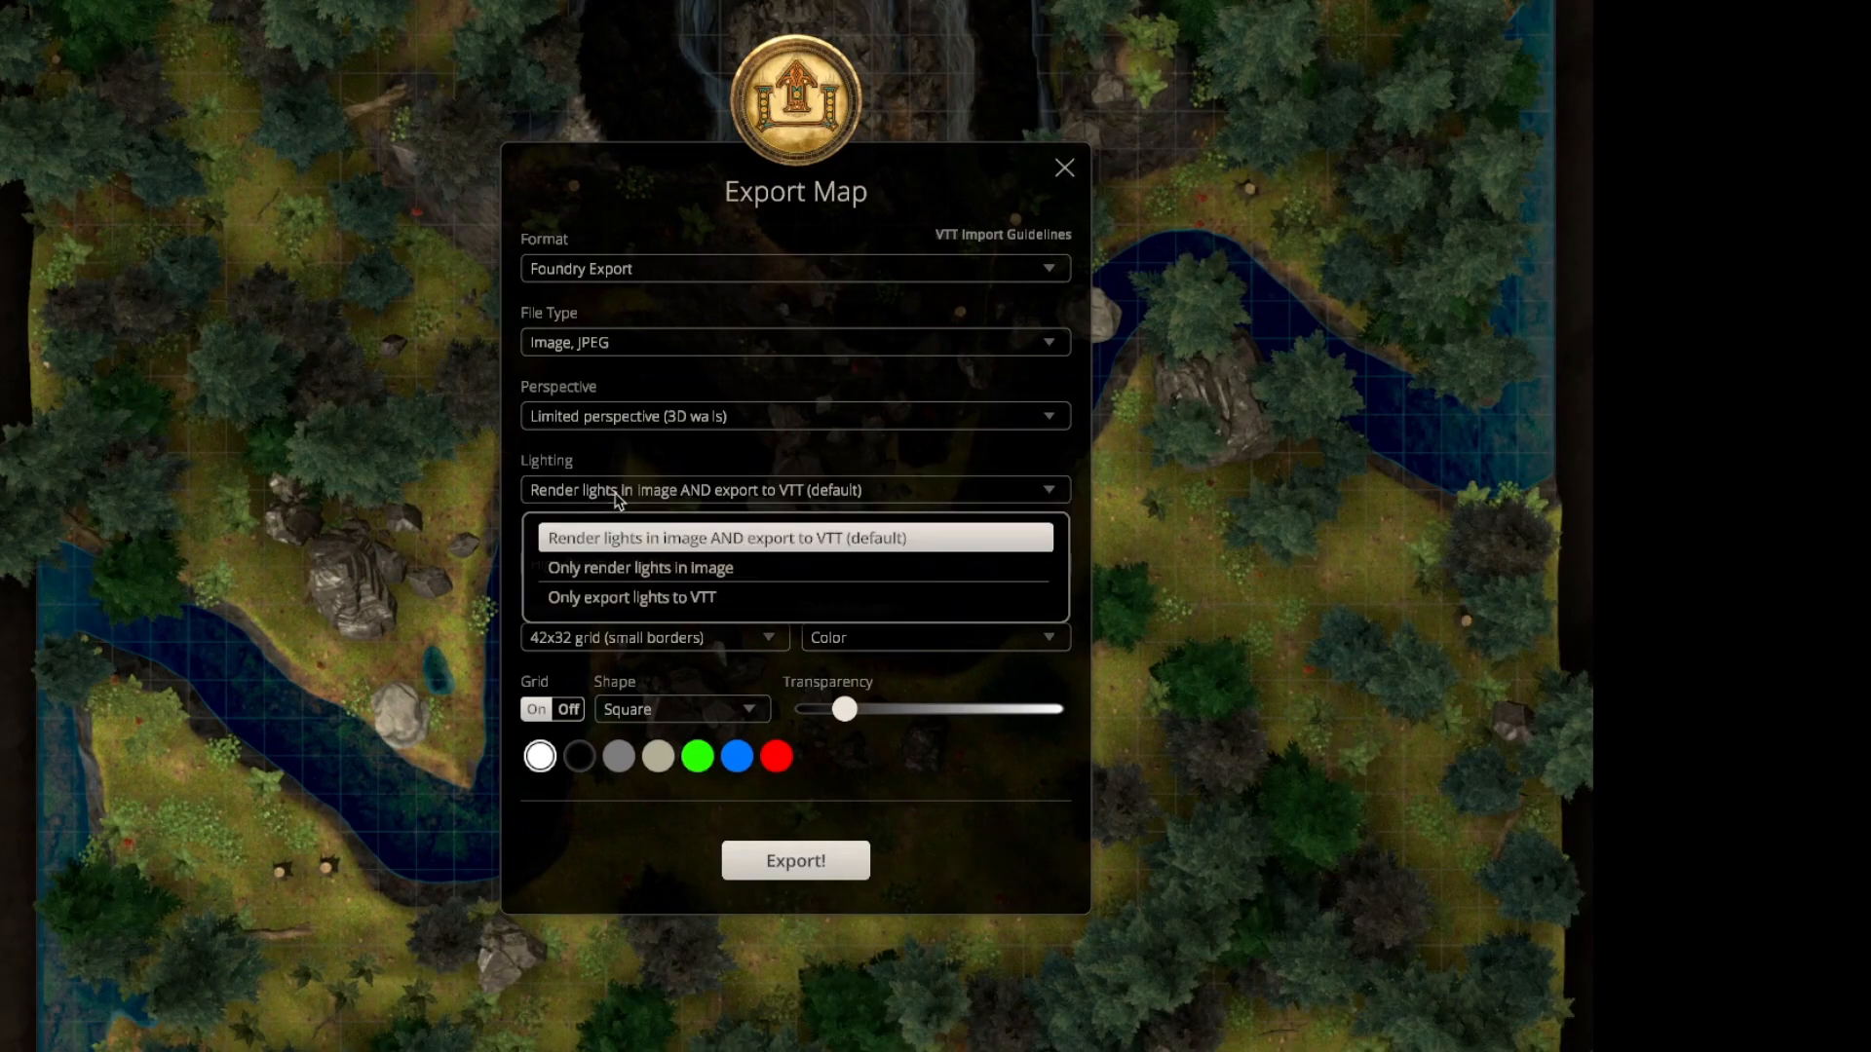
pyautogui.click(618, 498)
pyautogui.click(600, 429)
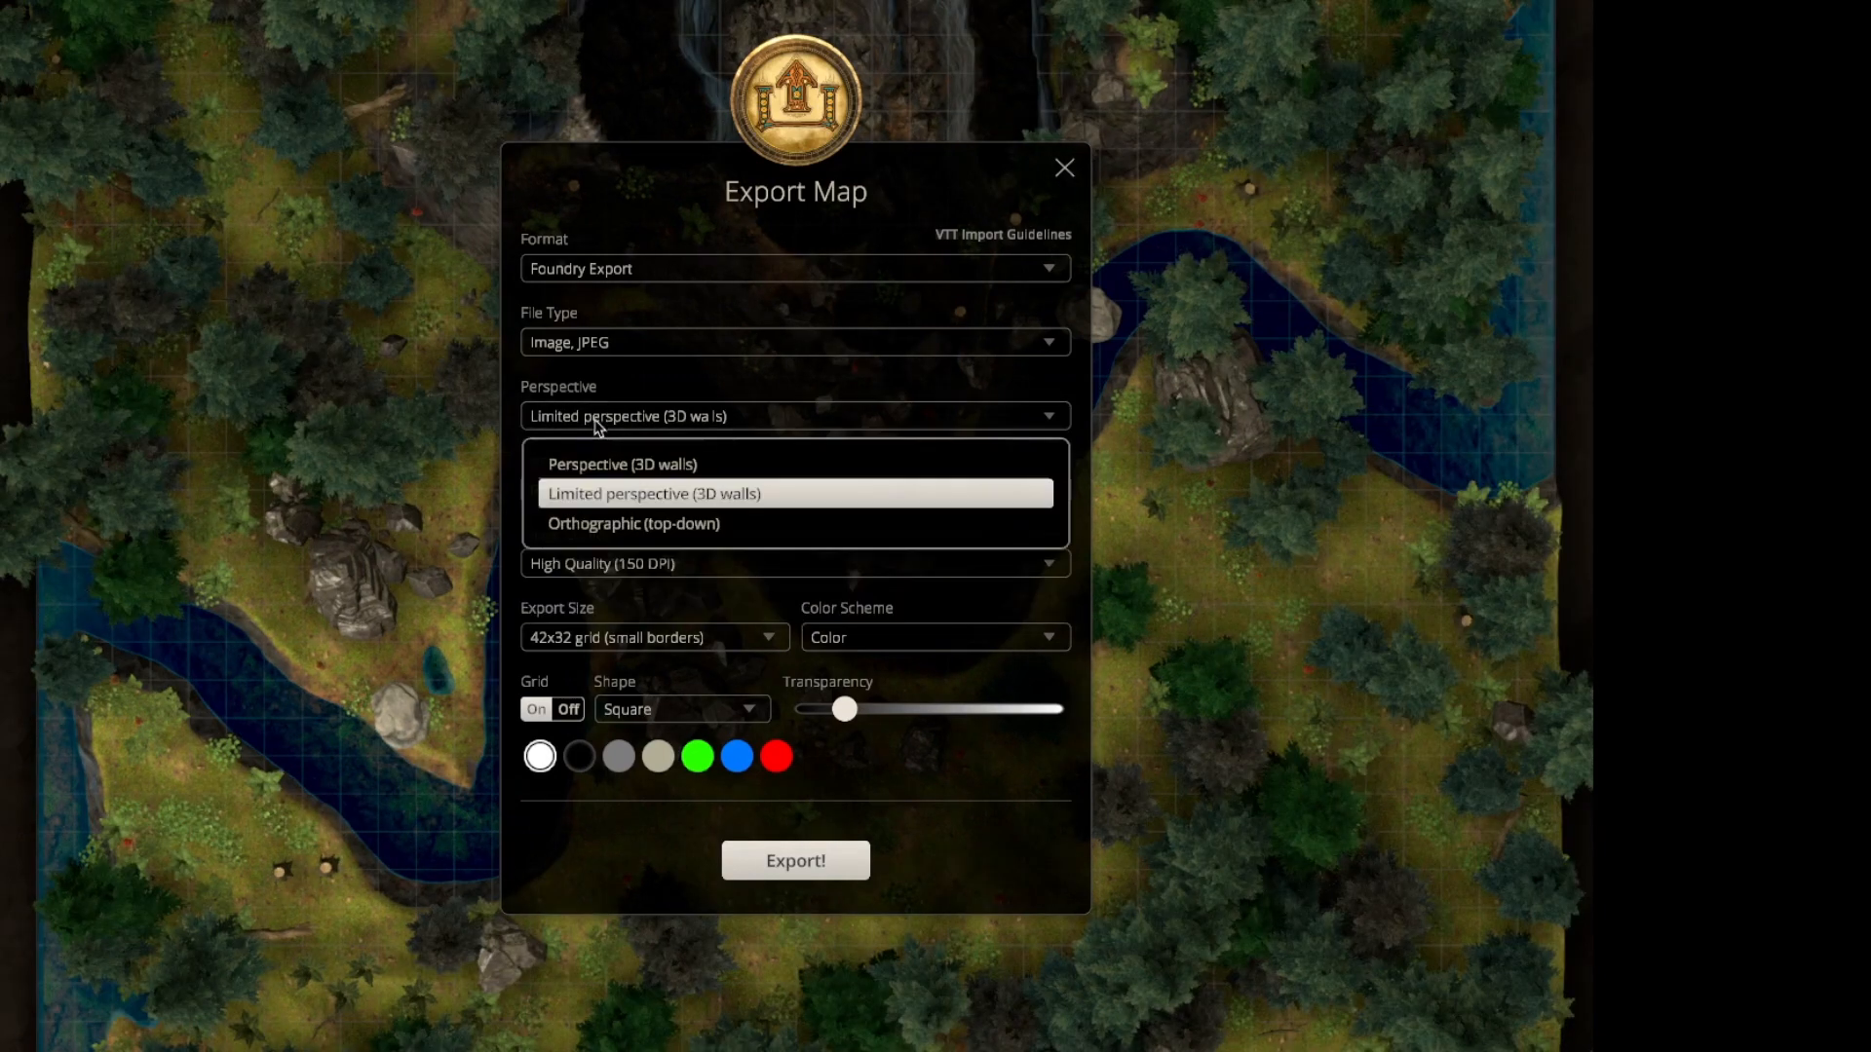
pyautogui.click(620, 527)
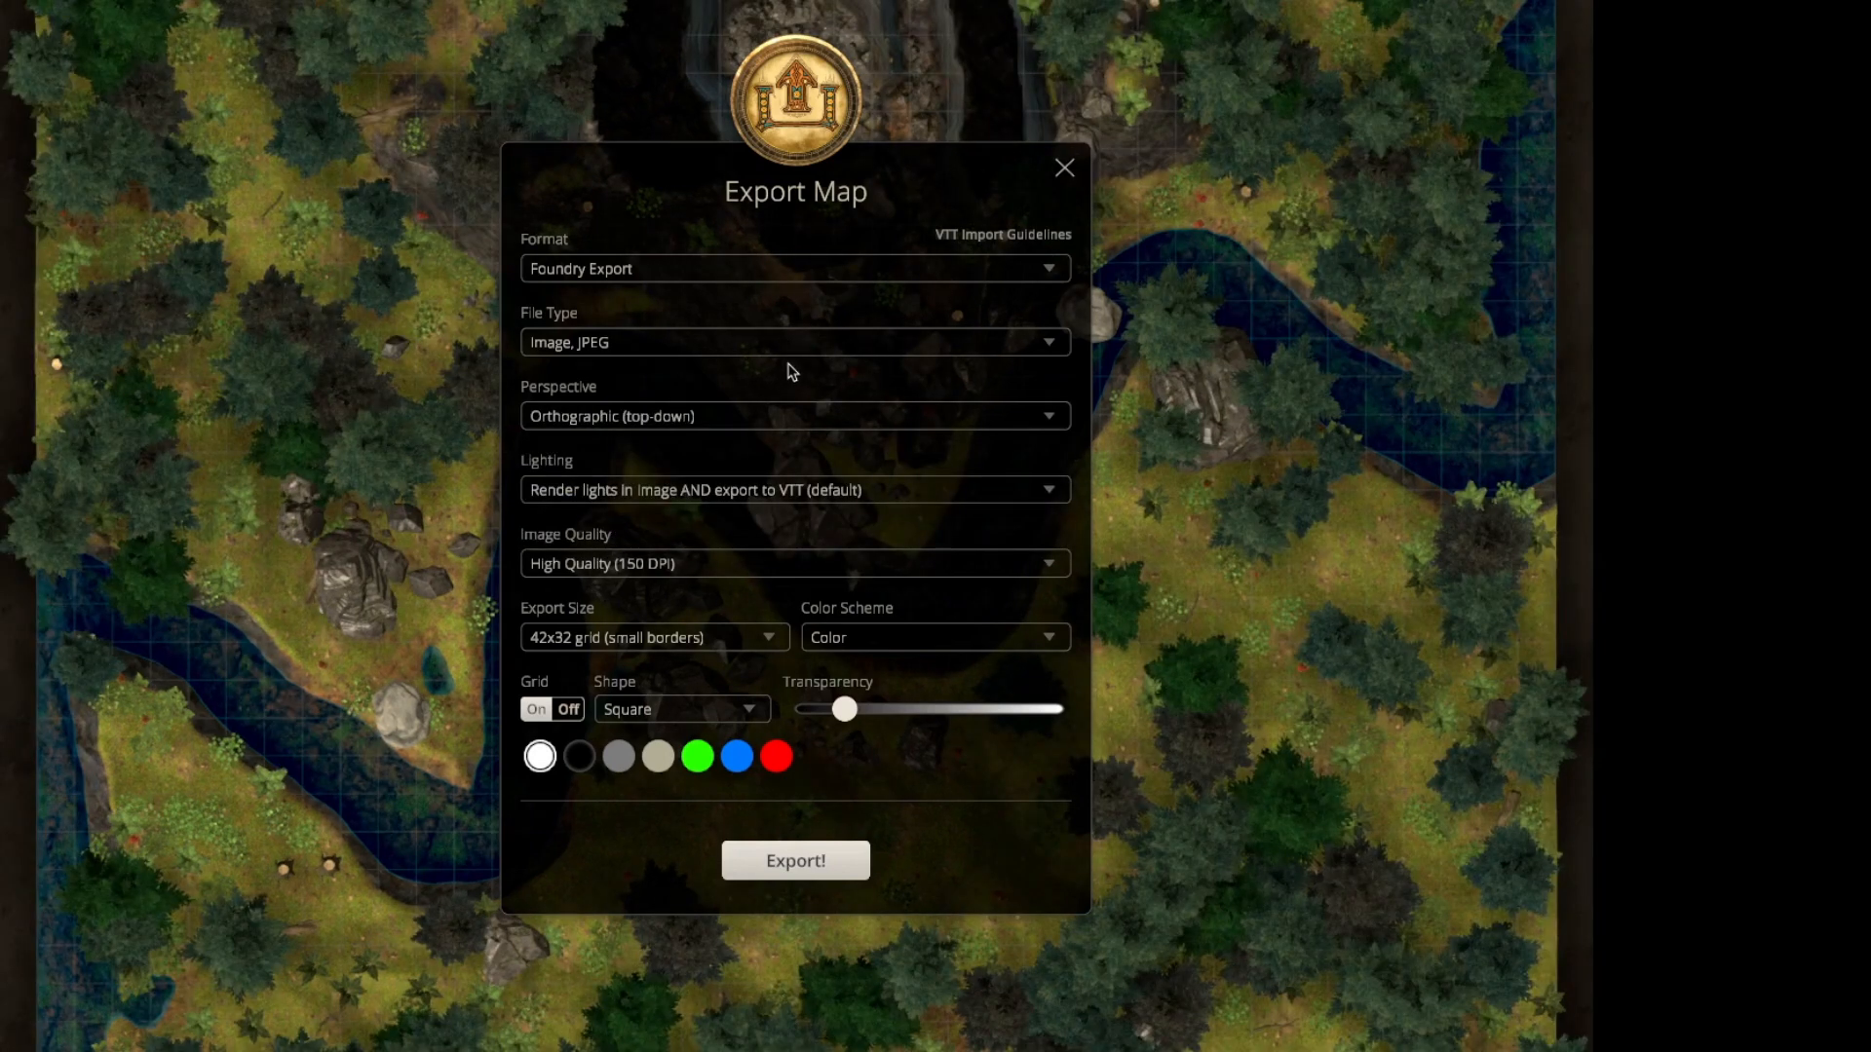
# Set the export format to UniversalVTT Export with the grid off and image quality at High Quality (150 DPI).
pyautogui.click(1052, 274)
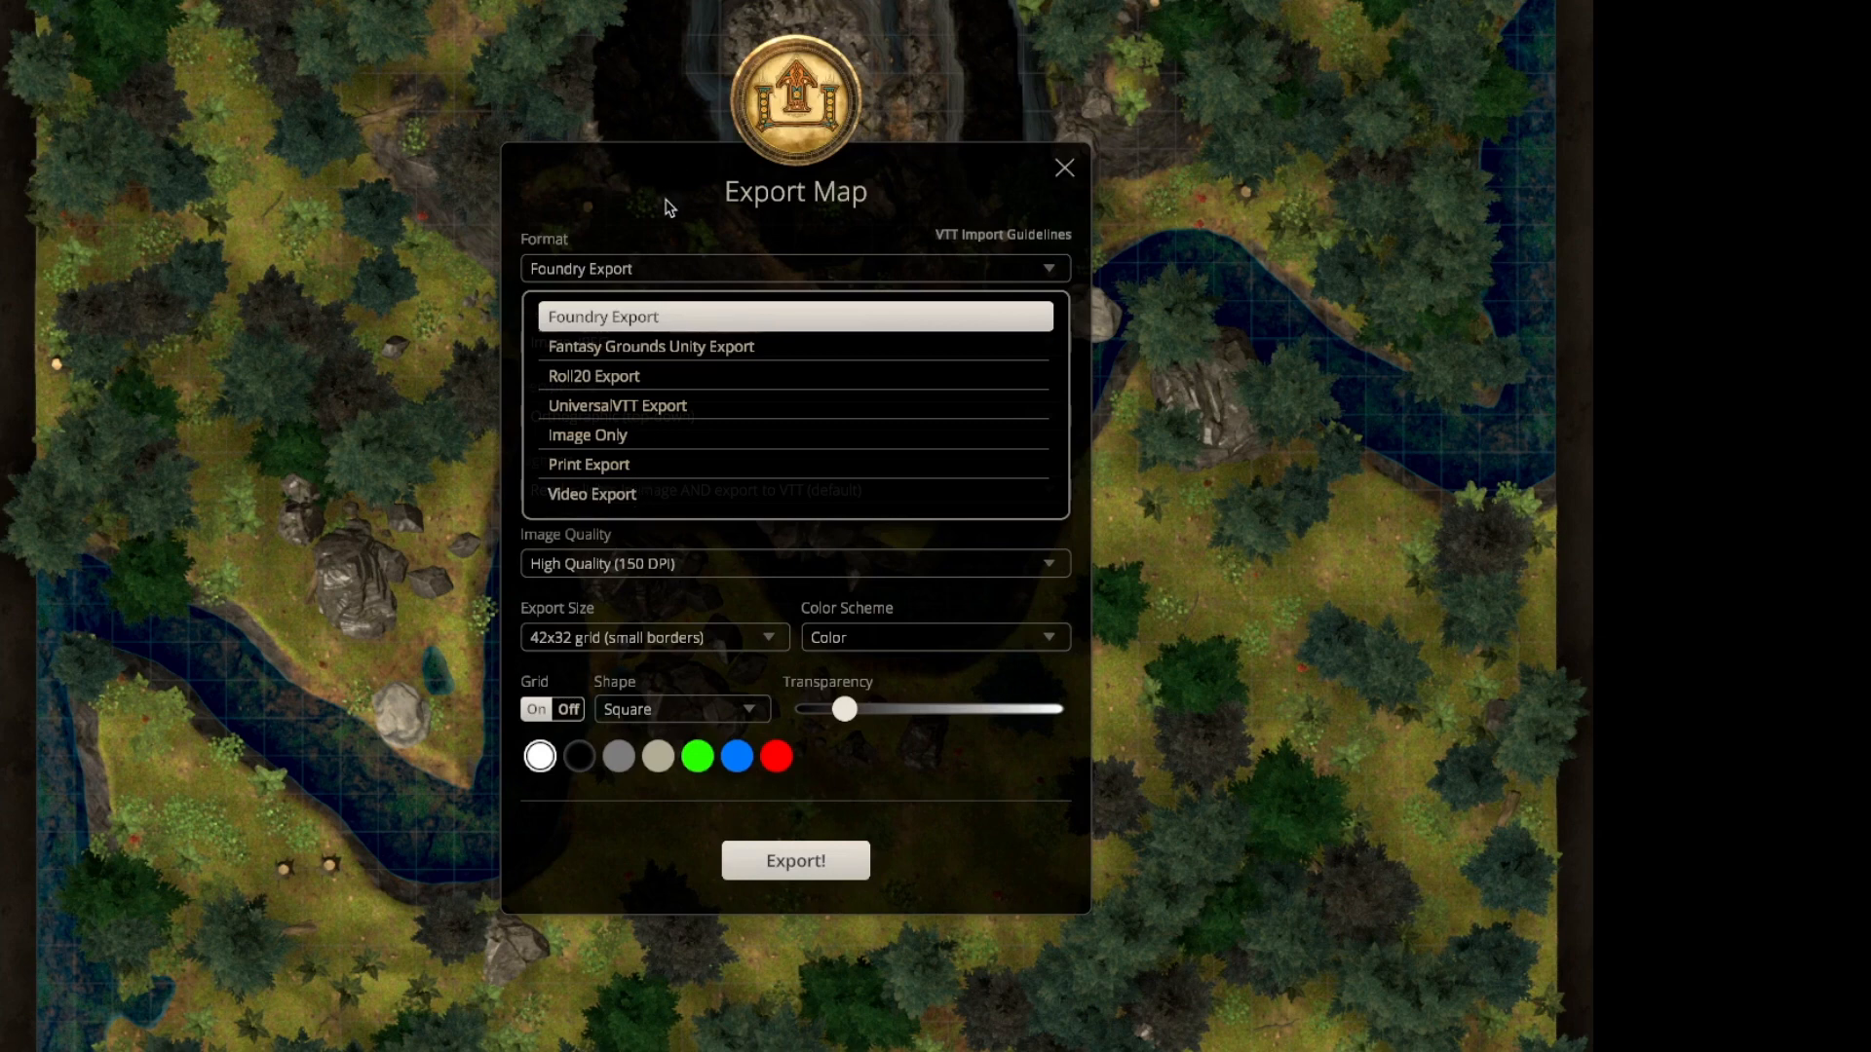
pyautogui.click(658, 413)
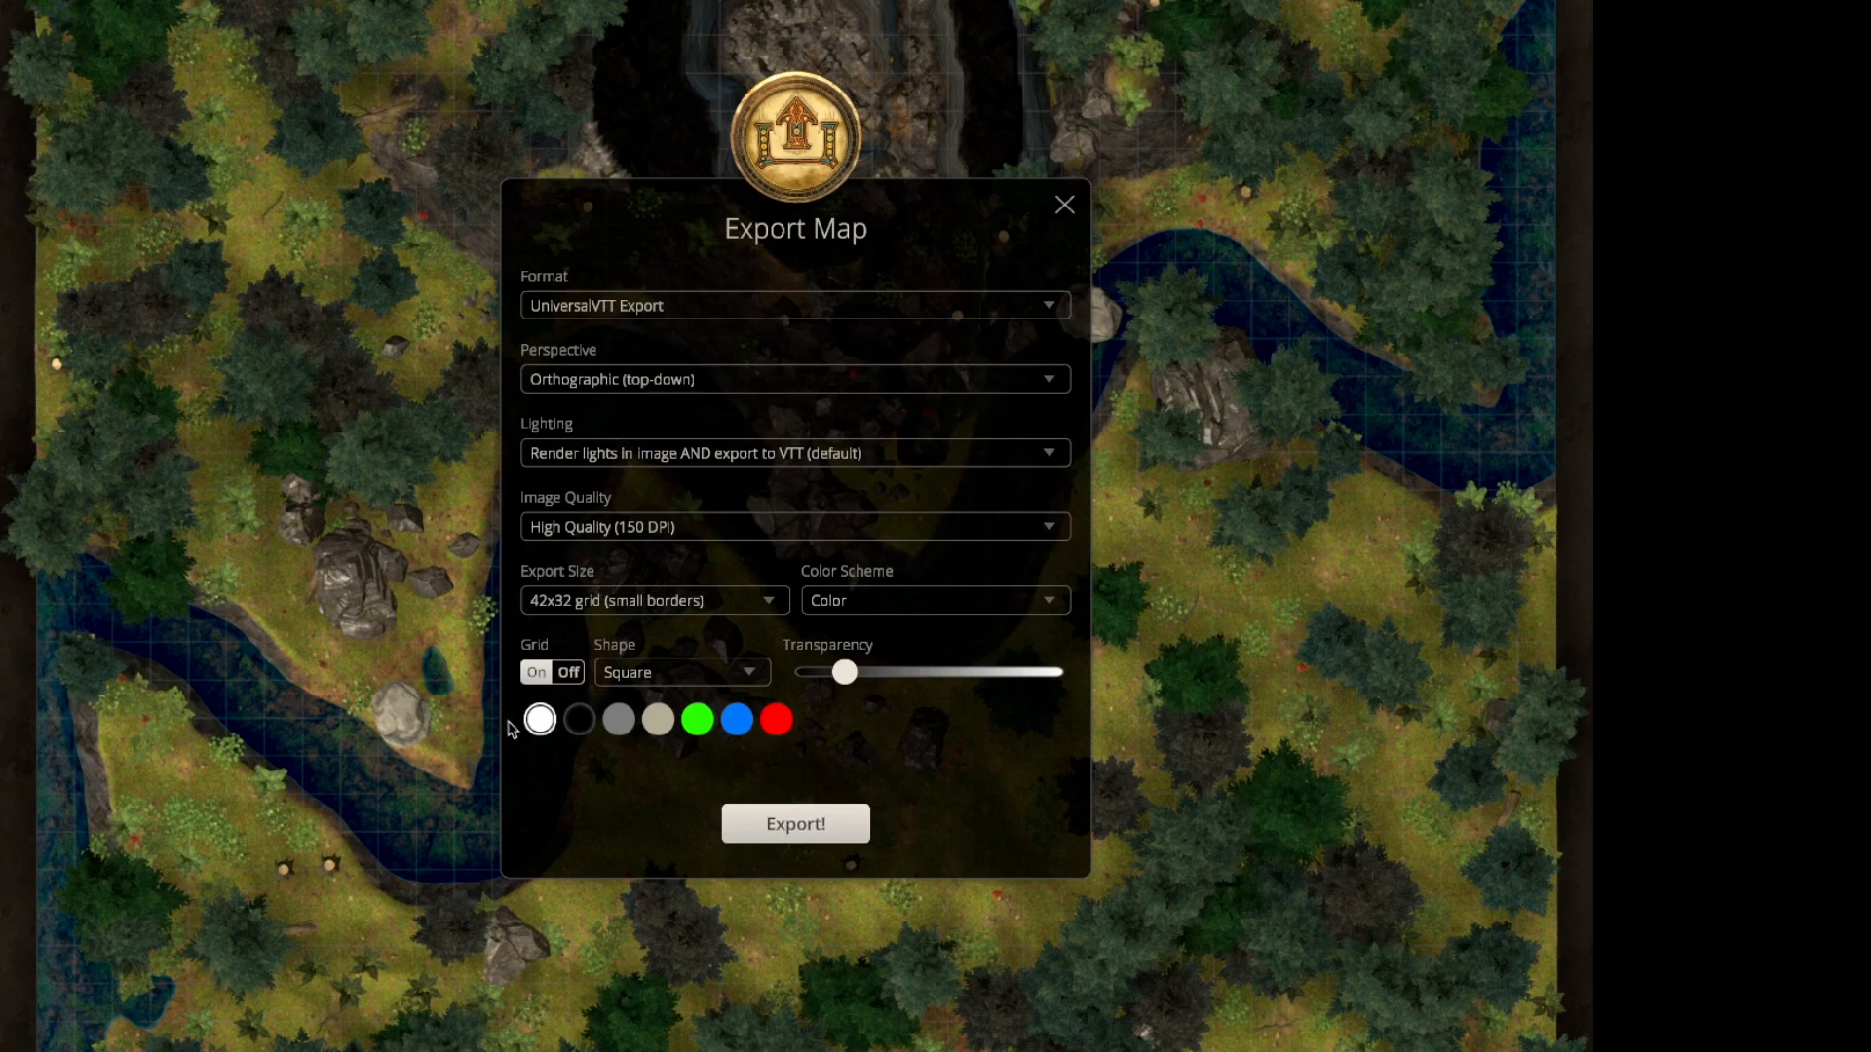
pyautogui.click(538, 672)
pyautogui.click(569, 673)
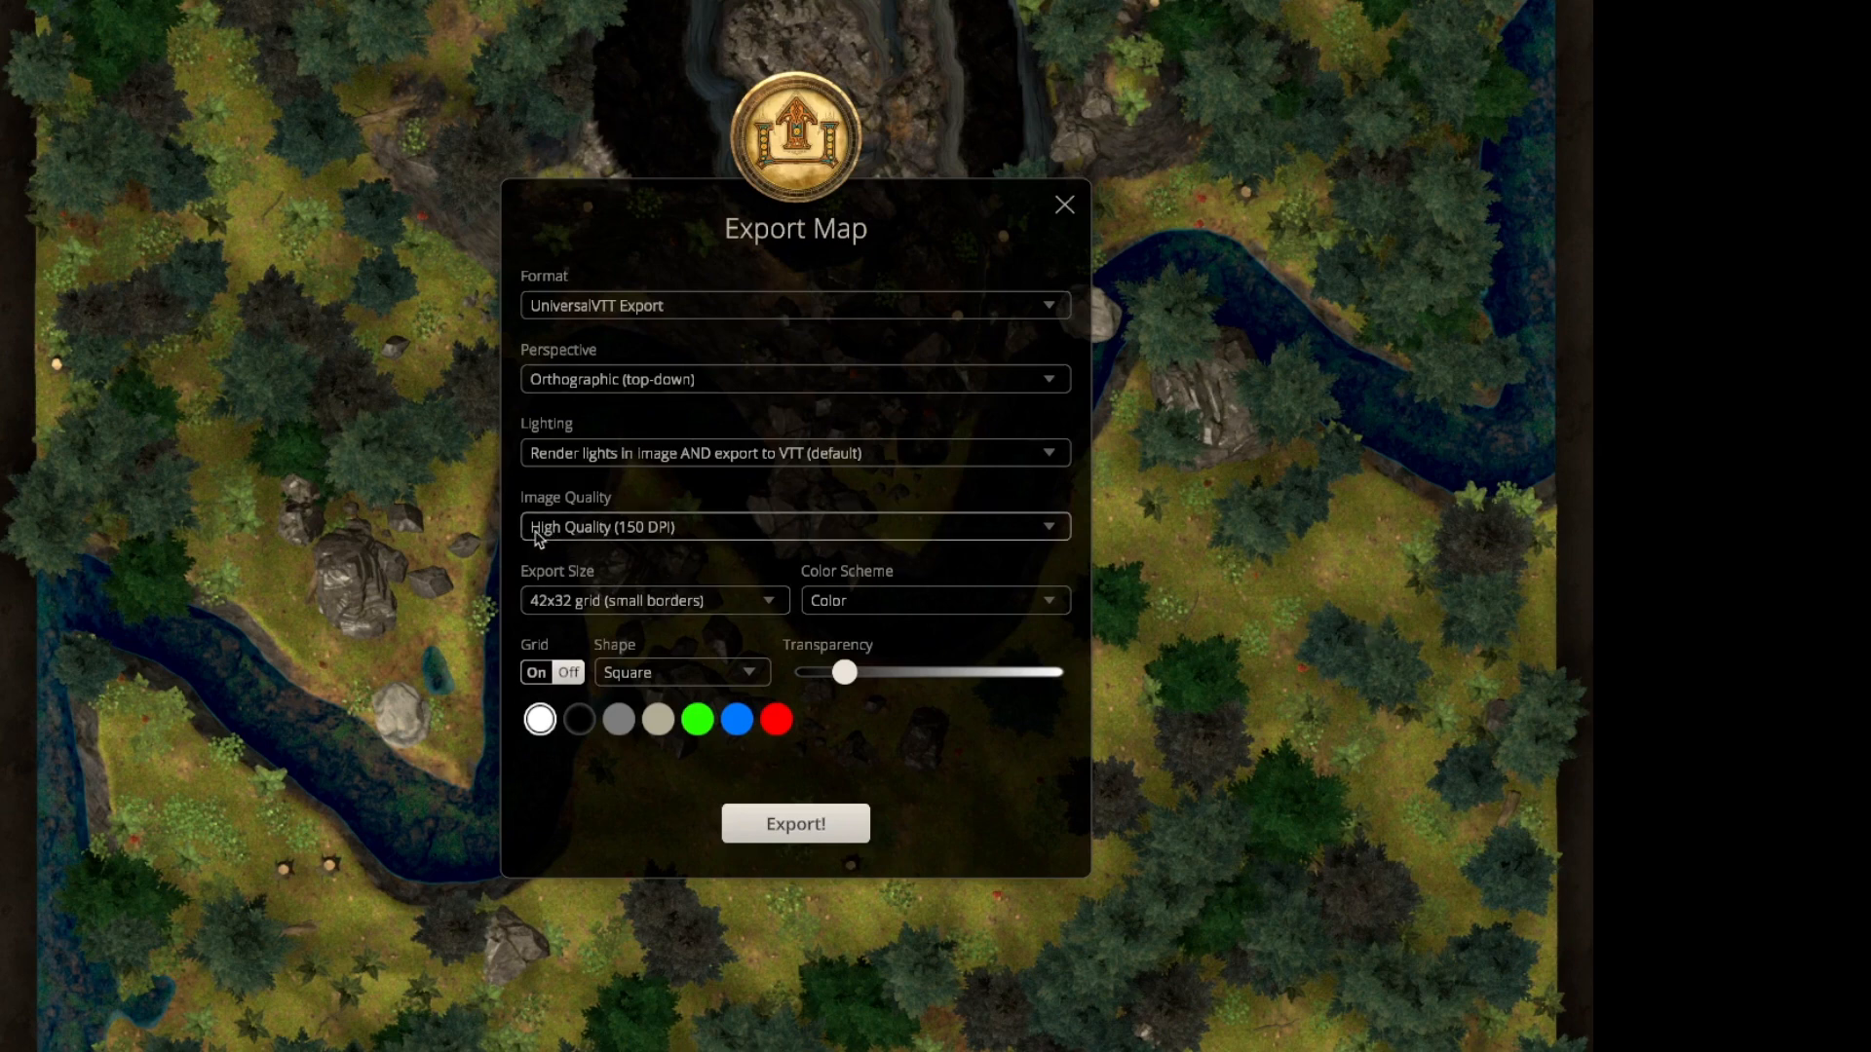
pyautogui.click(662, 529)
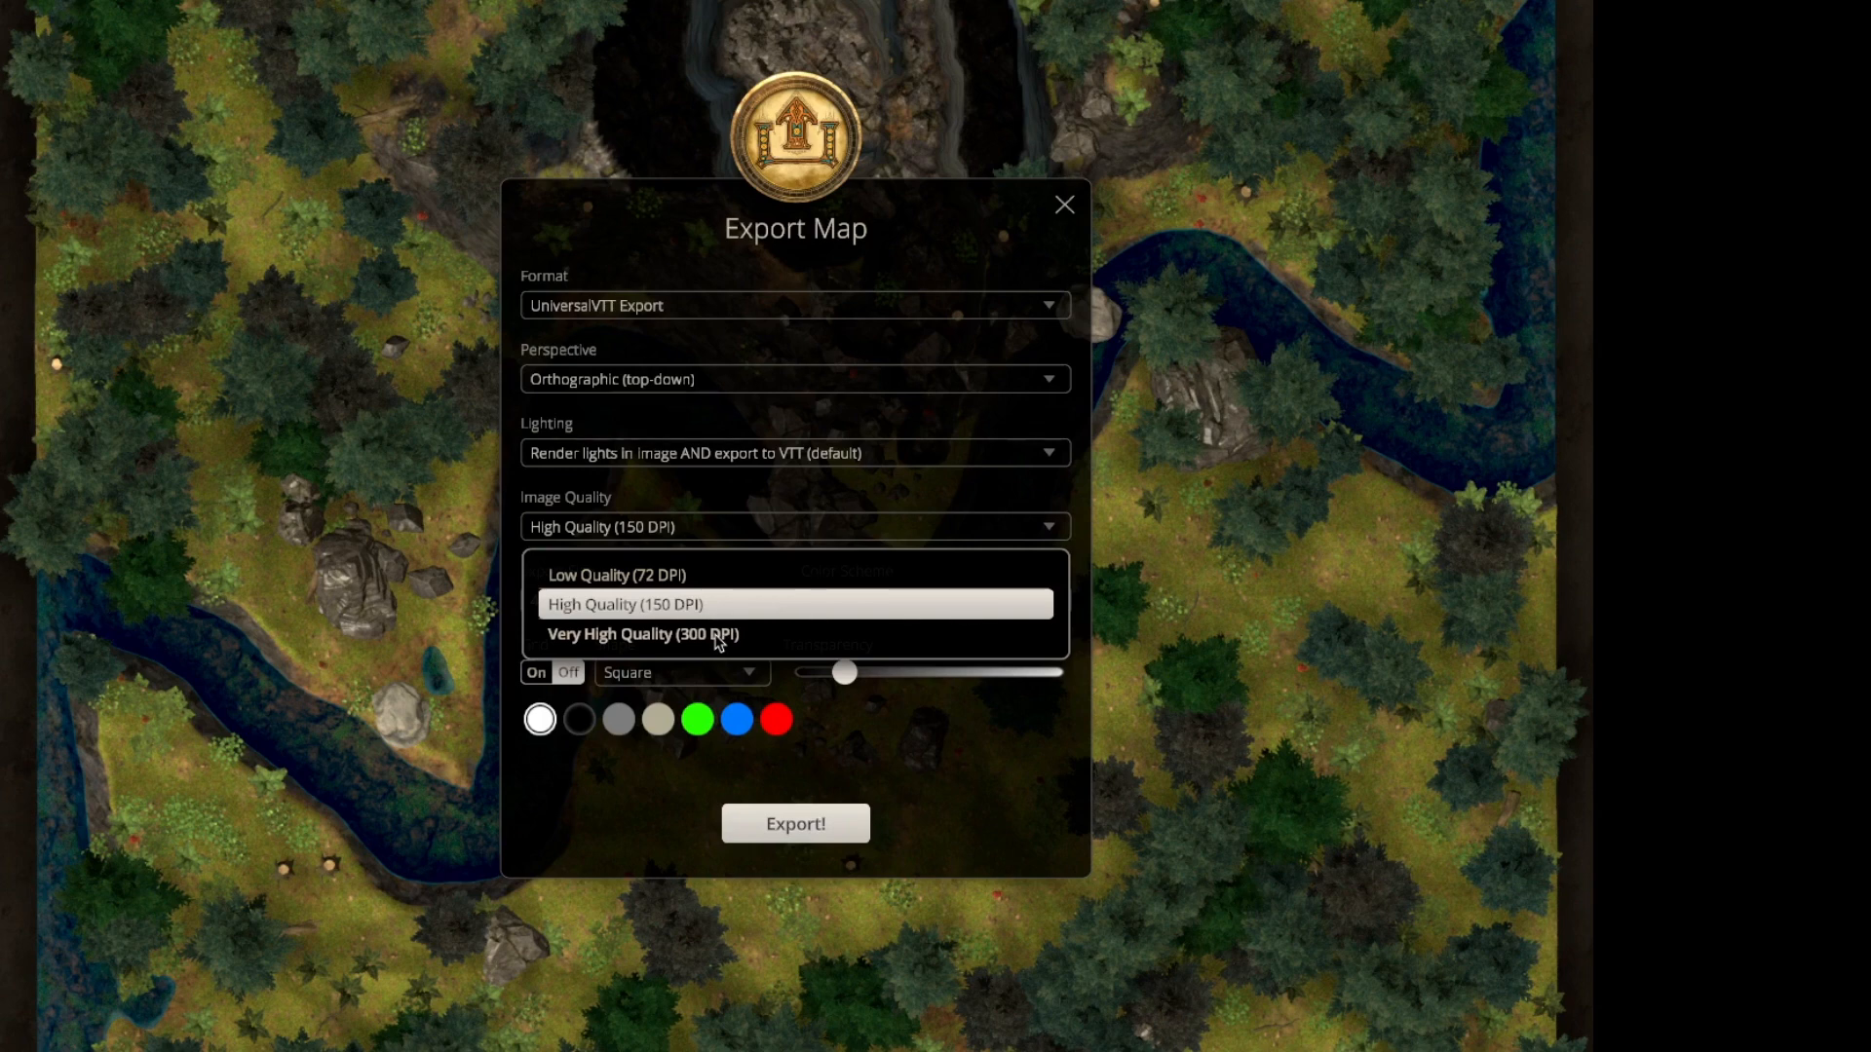
pyautogui.click(623, 606)
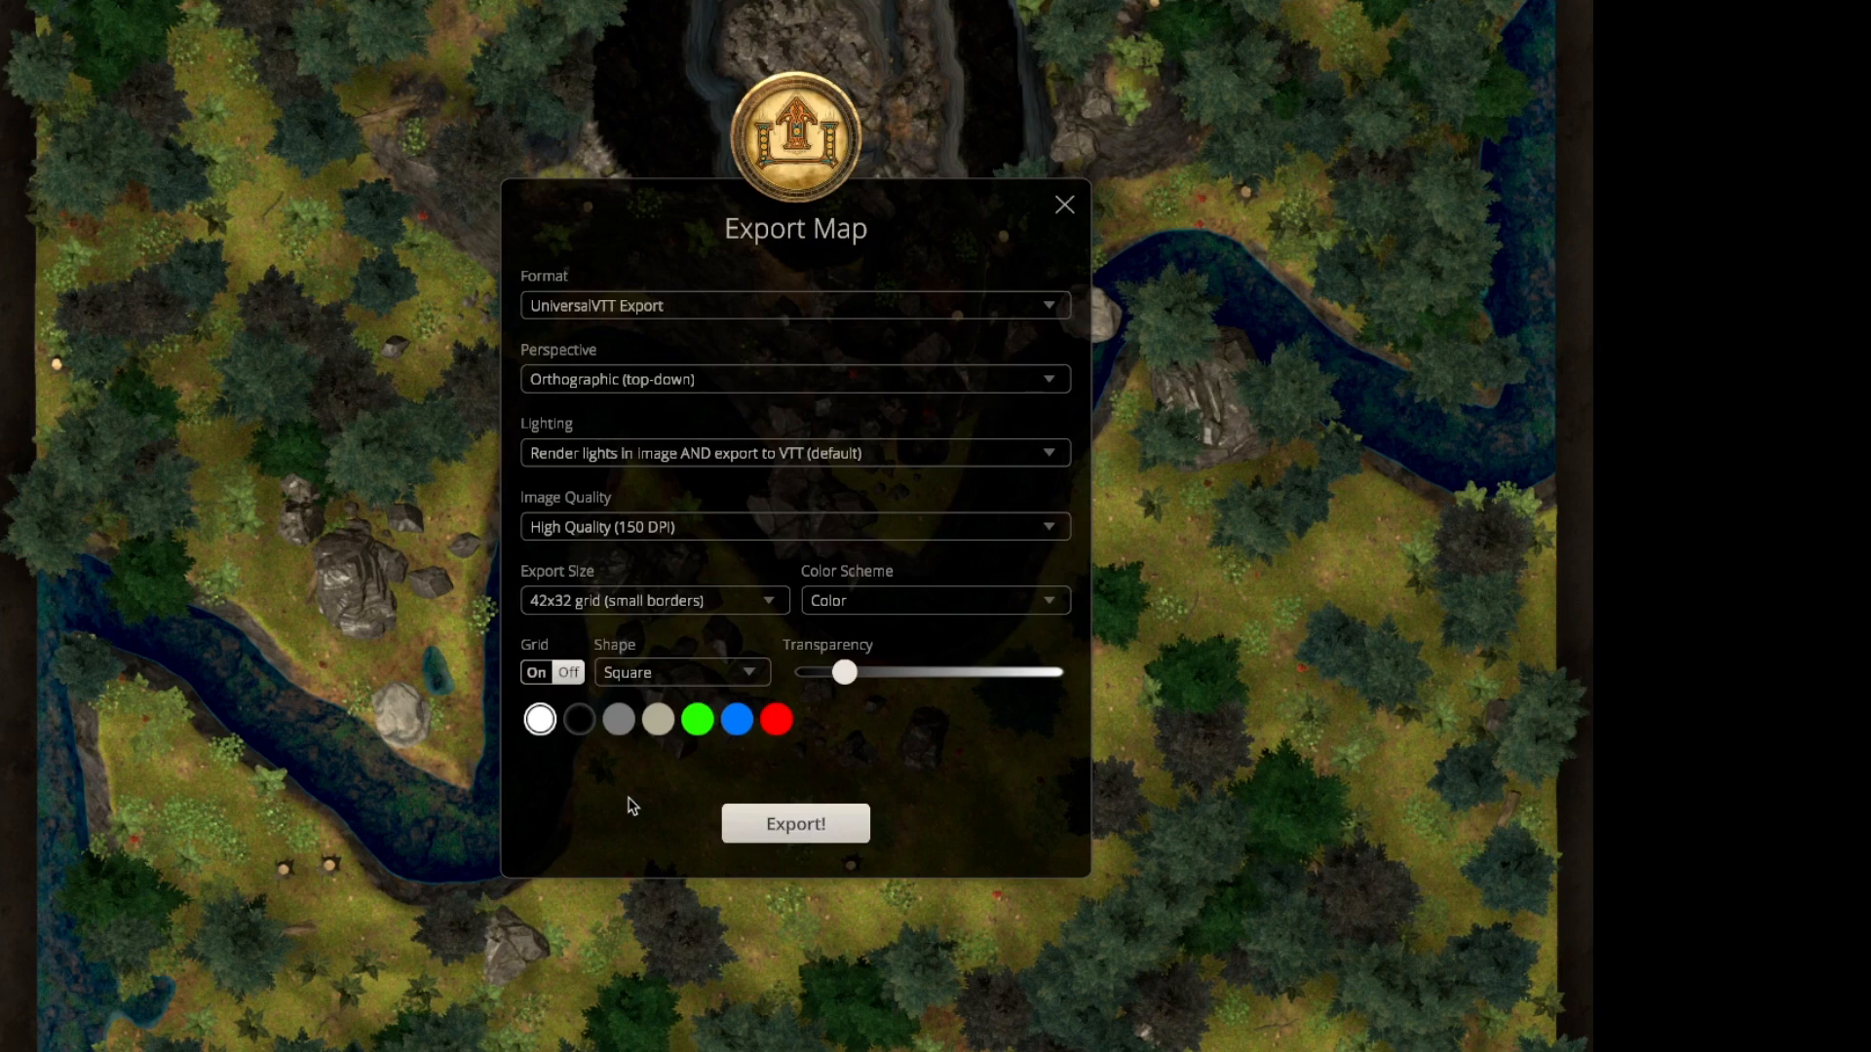
# Start the export and create a new folder named exports on the Desktop as its save location.
pyautogui.click(807, 835)
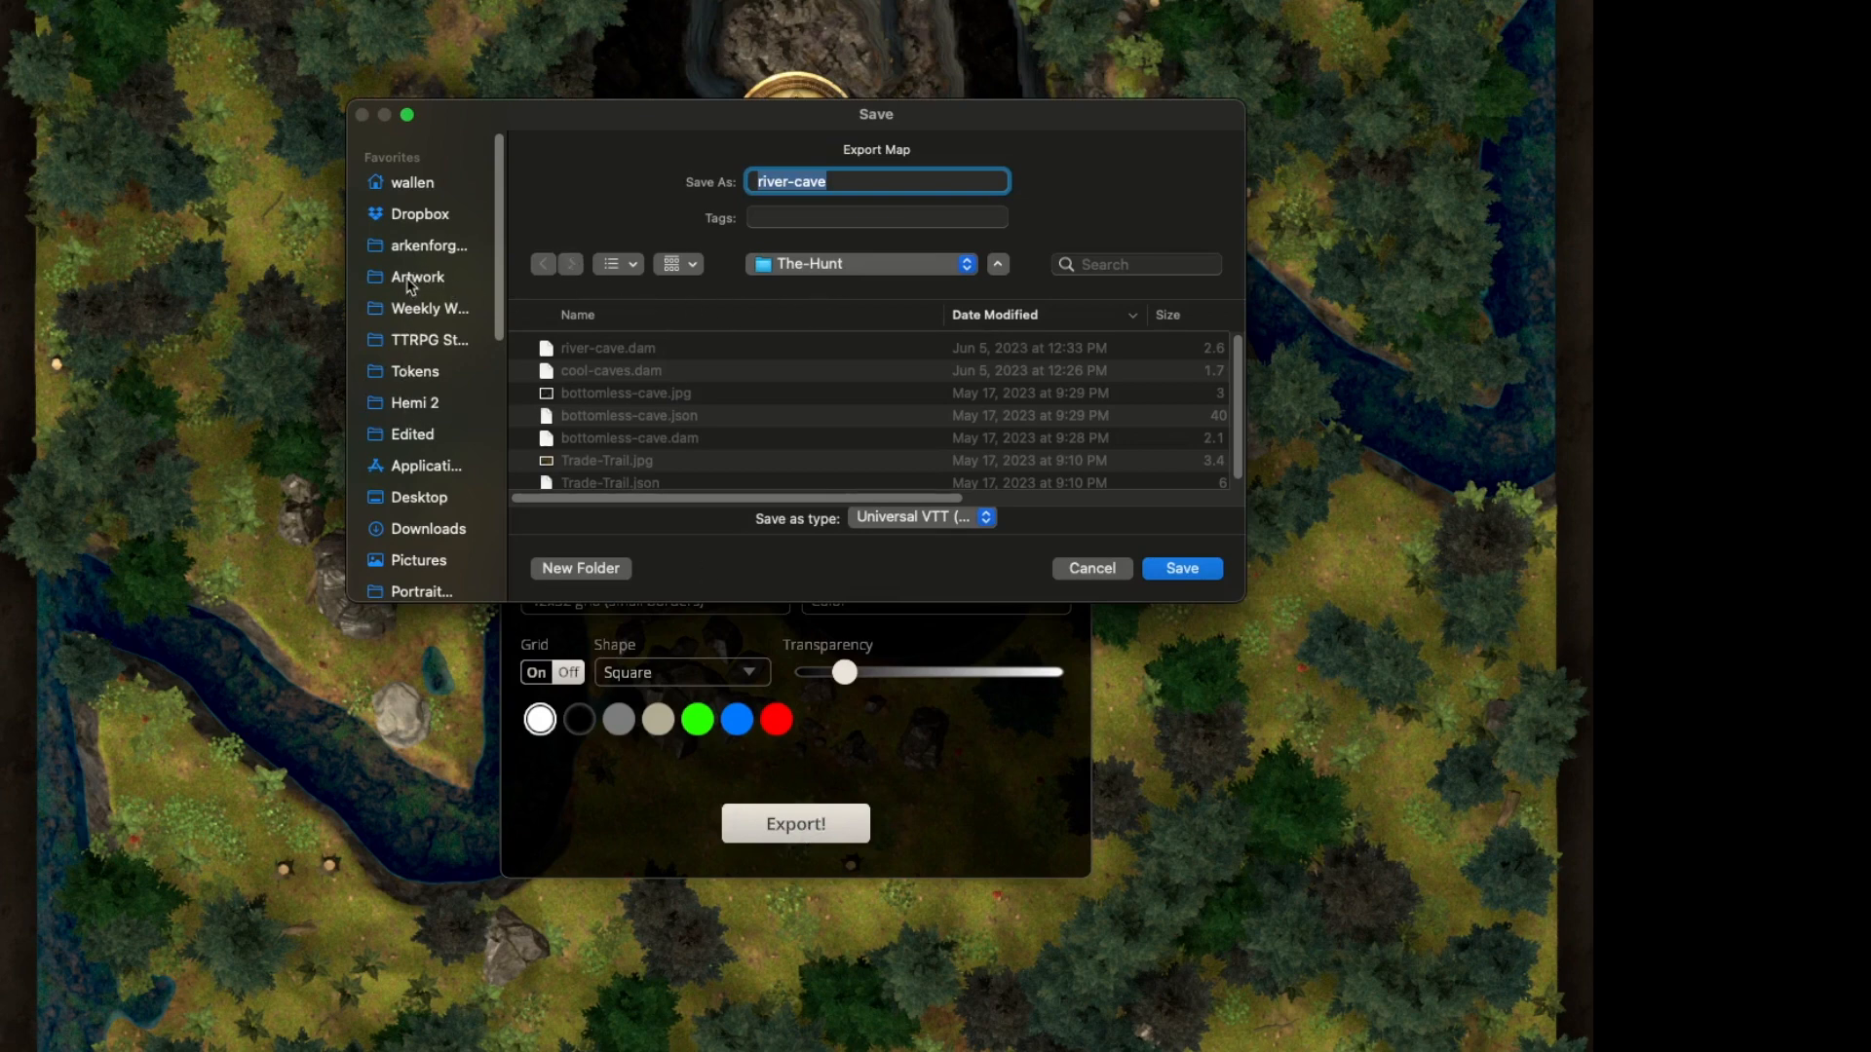
pyautogui.click(414, 497)
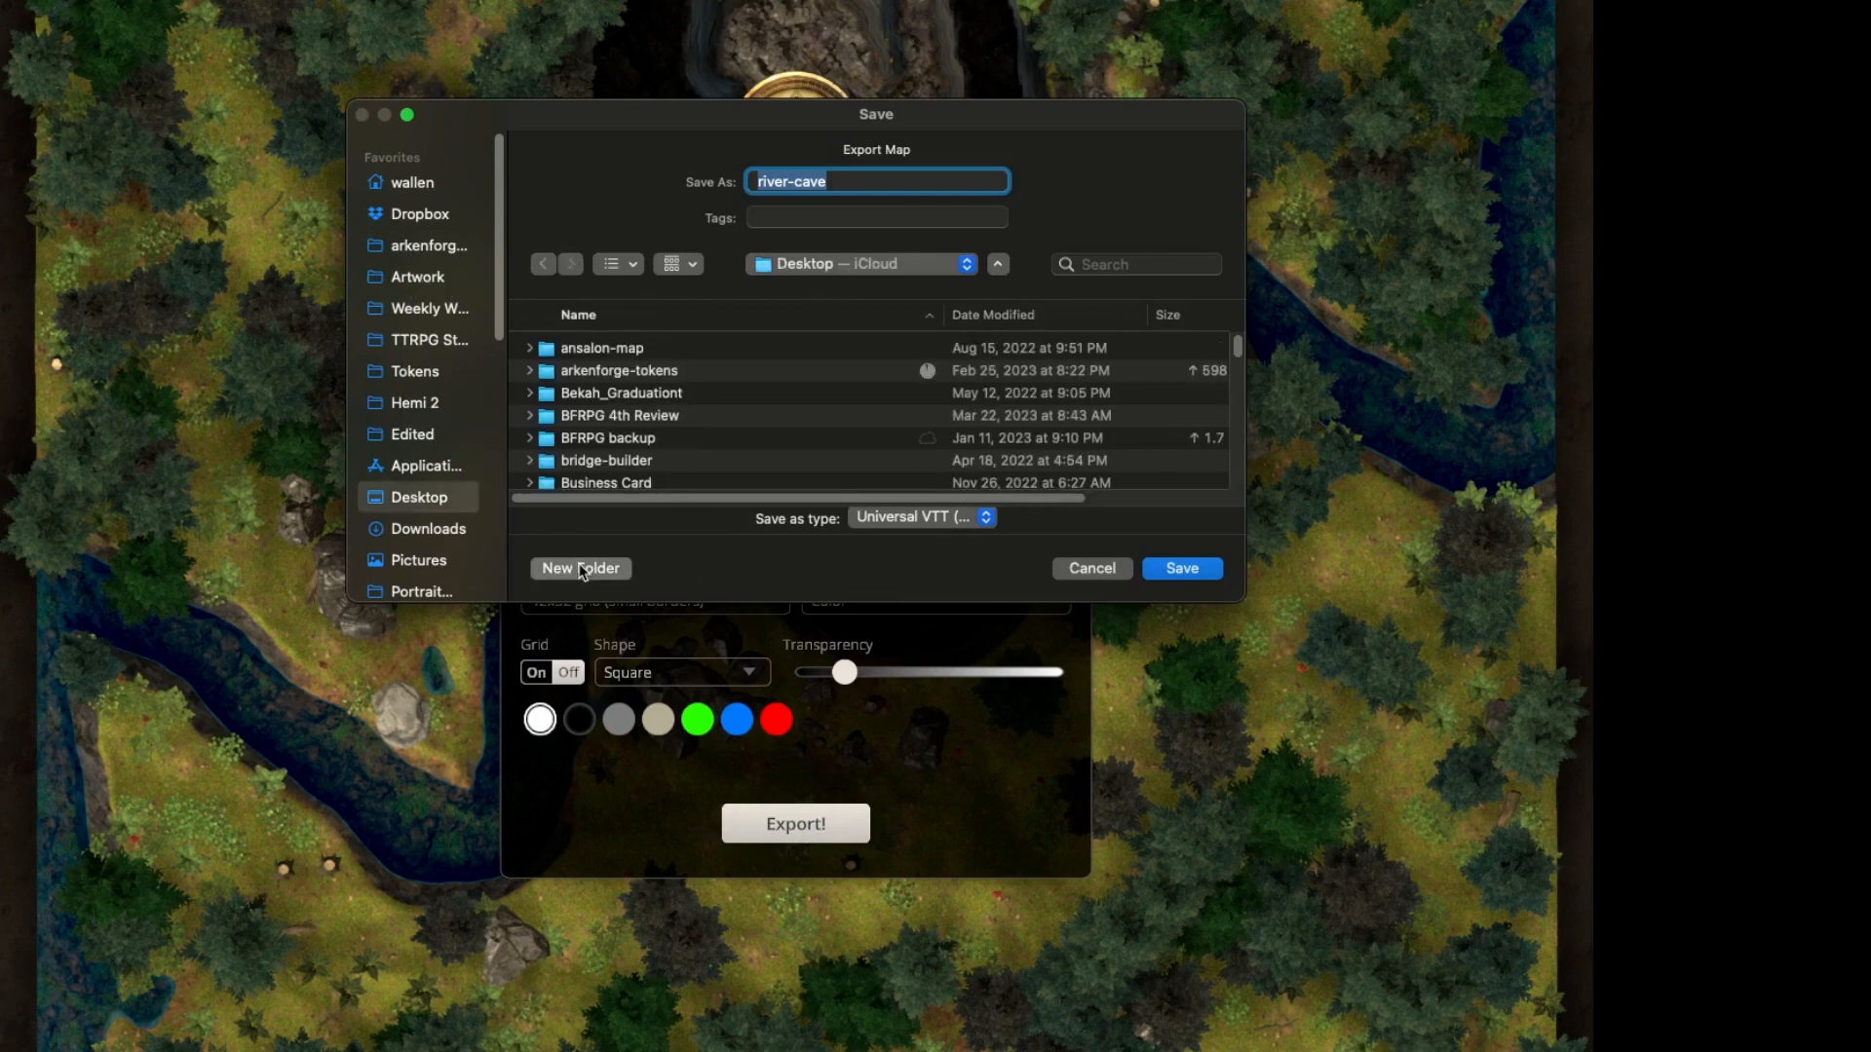
pyautogui.click(582, 569)
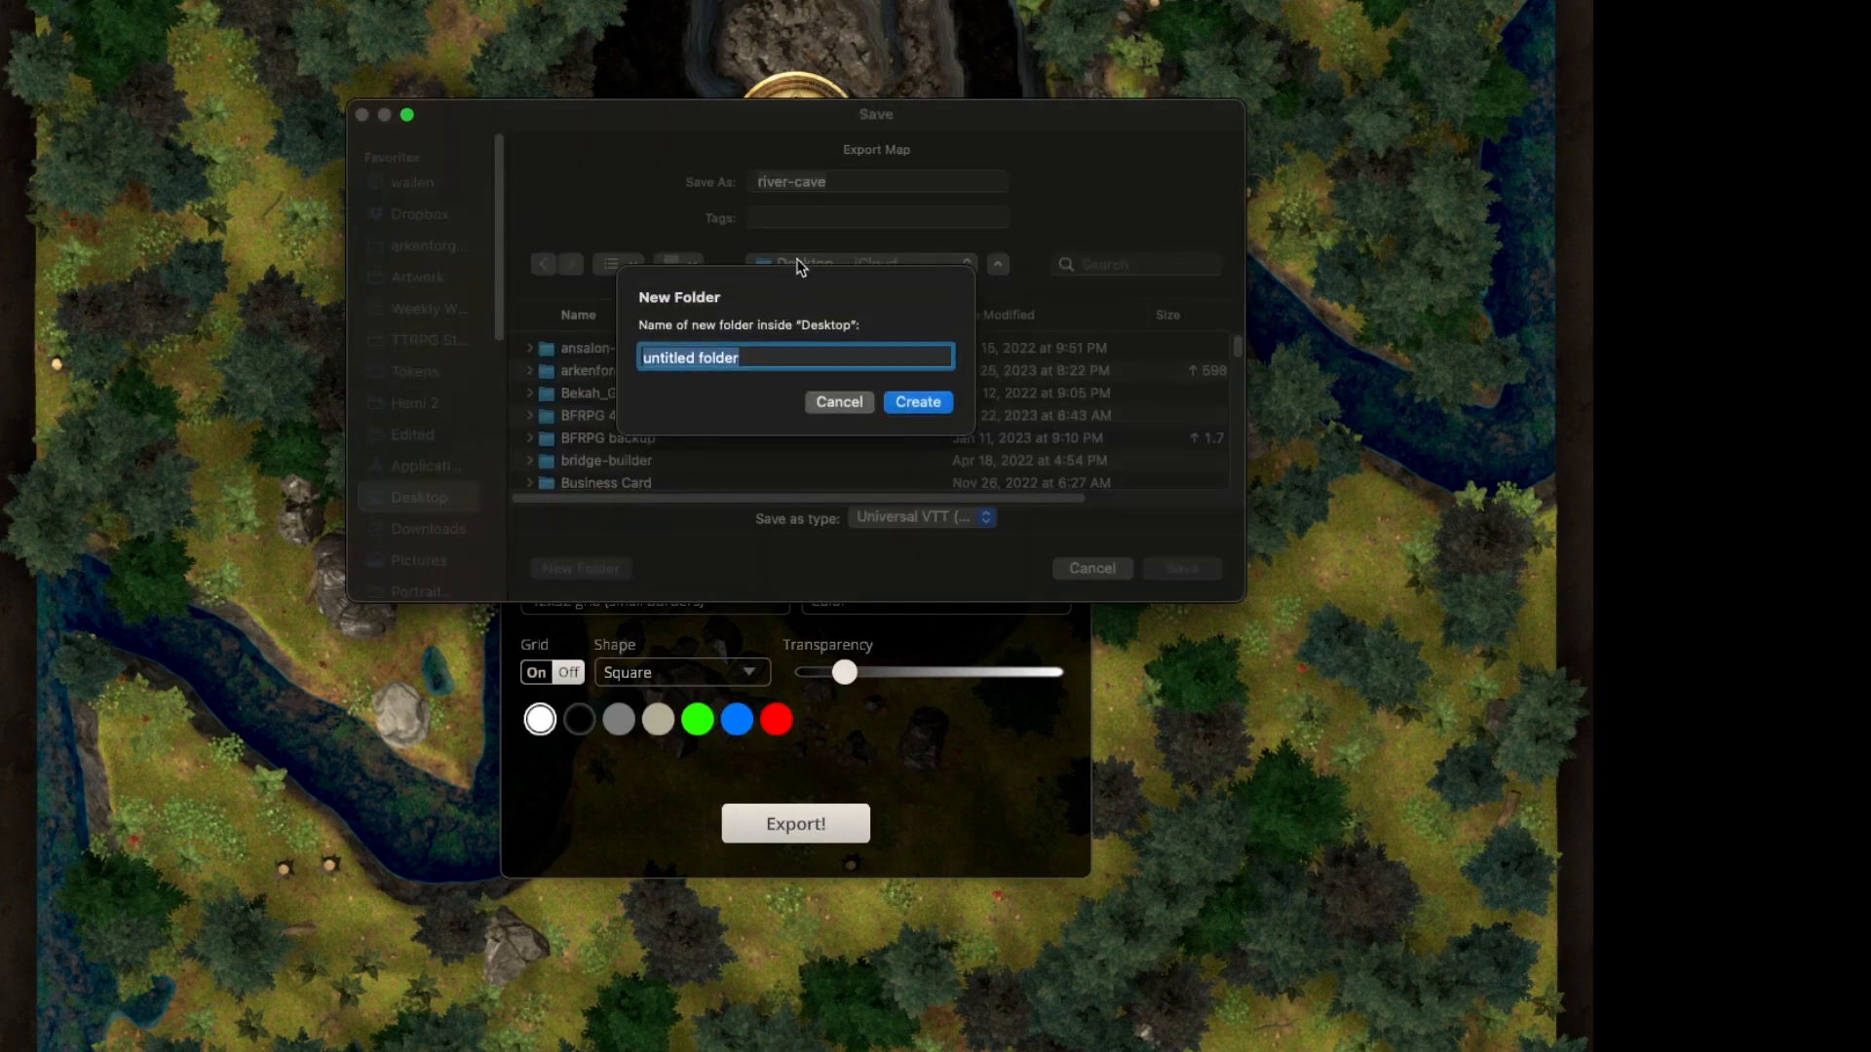
pyautogui.write('xport')
pyautogui.press('BackSpace')
pyautogui.press('BackSpace')
pyautogui.press('BackSpace')
pyautogui.write('exports')
pyautogui.press('Return')
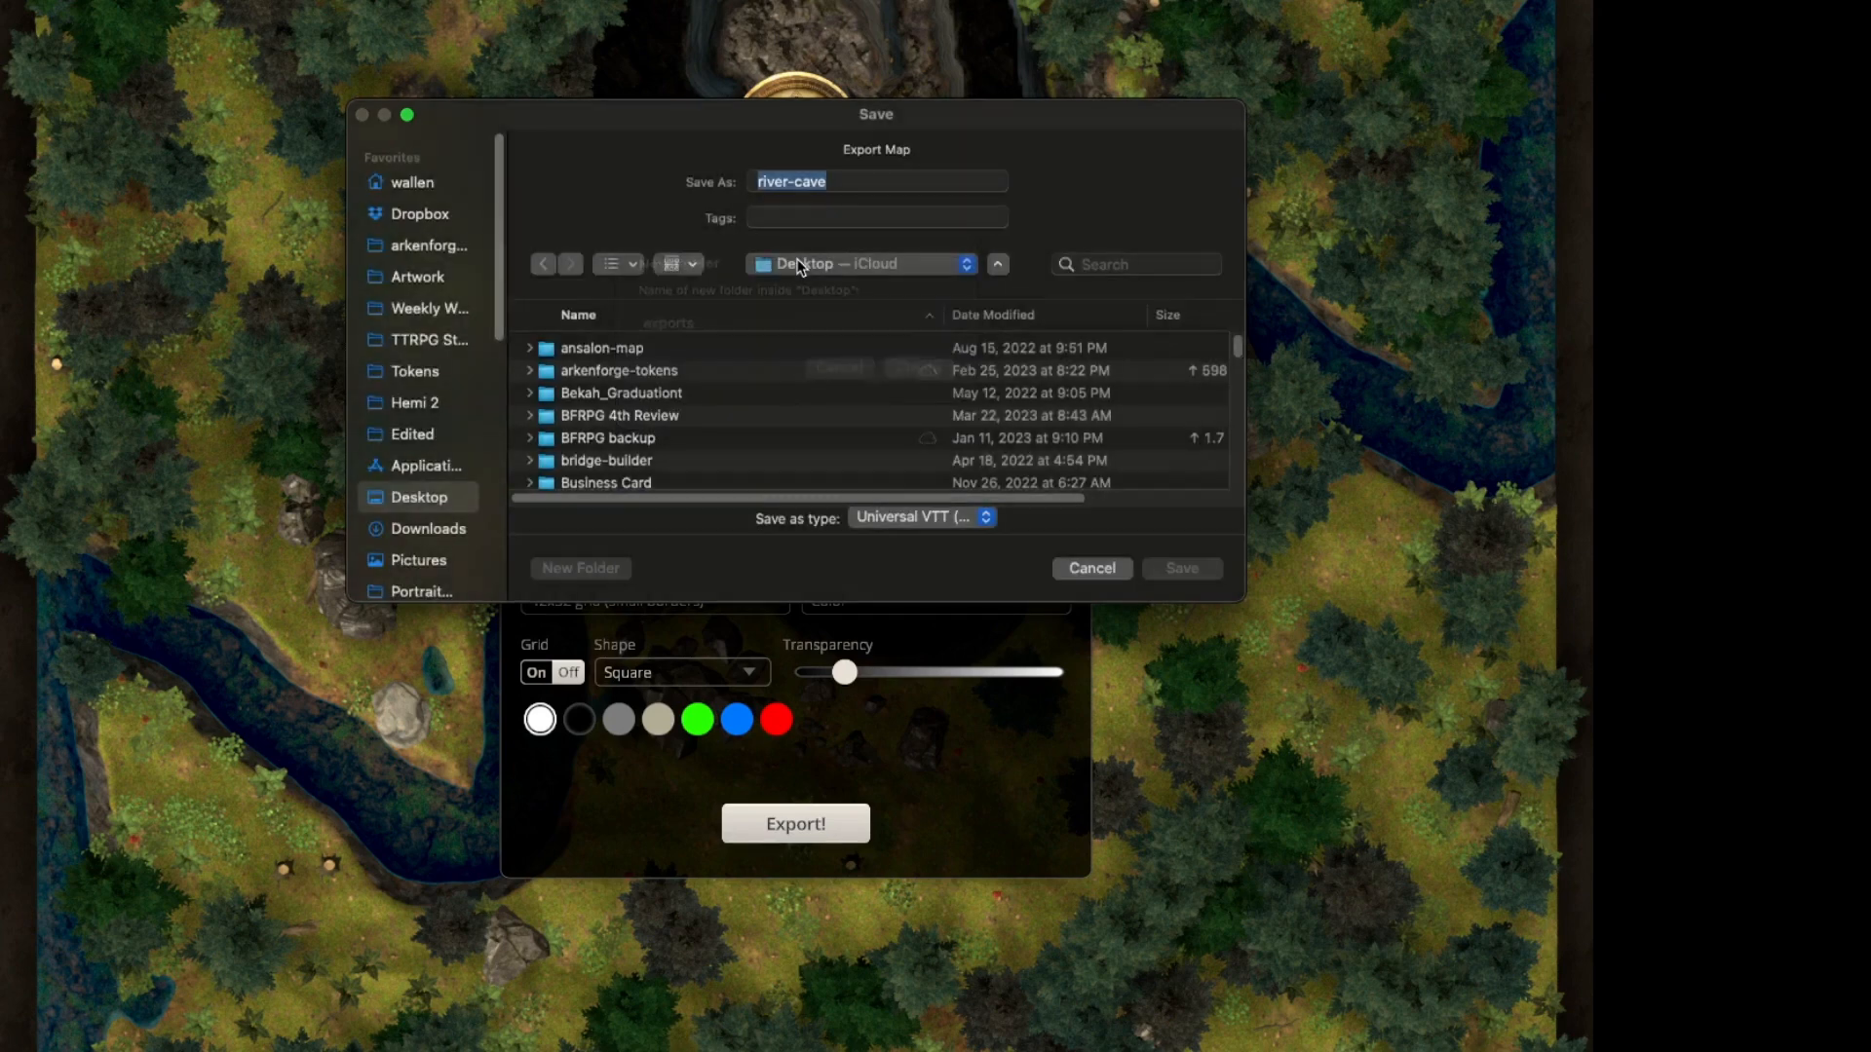
# Save the Universal VTT export as river-cave-vtt in the exports folder and dismiss the completion notice.
pyautogui.press('Right')
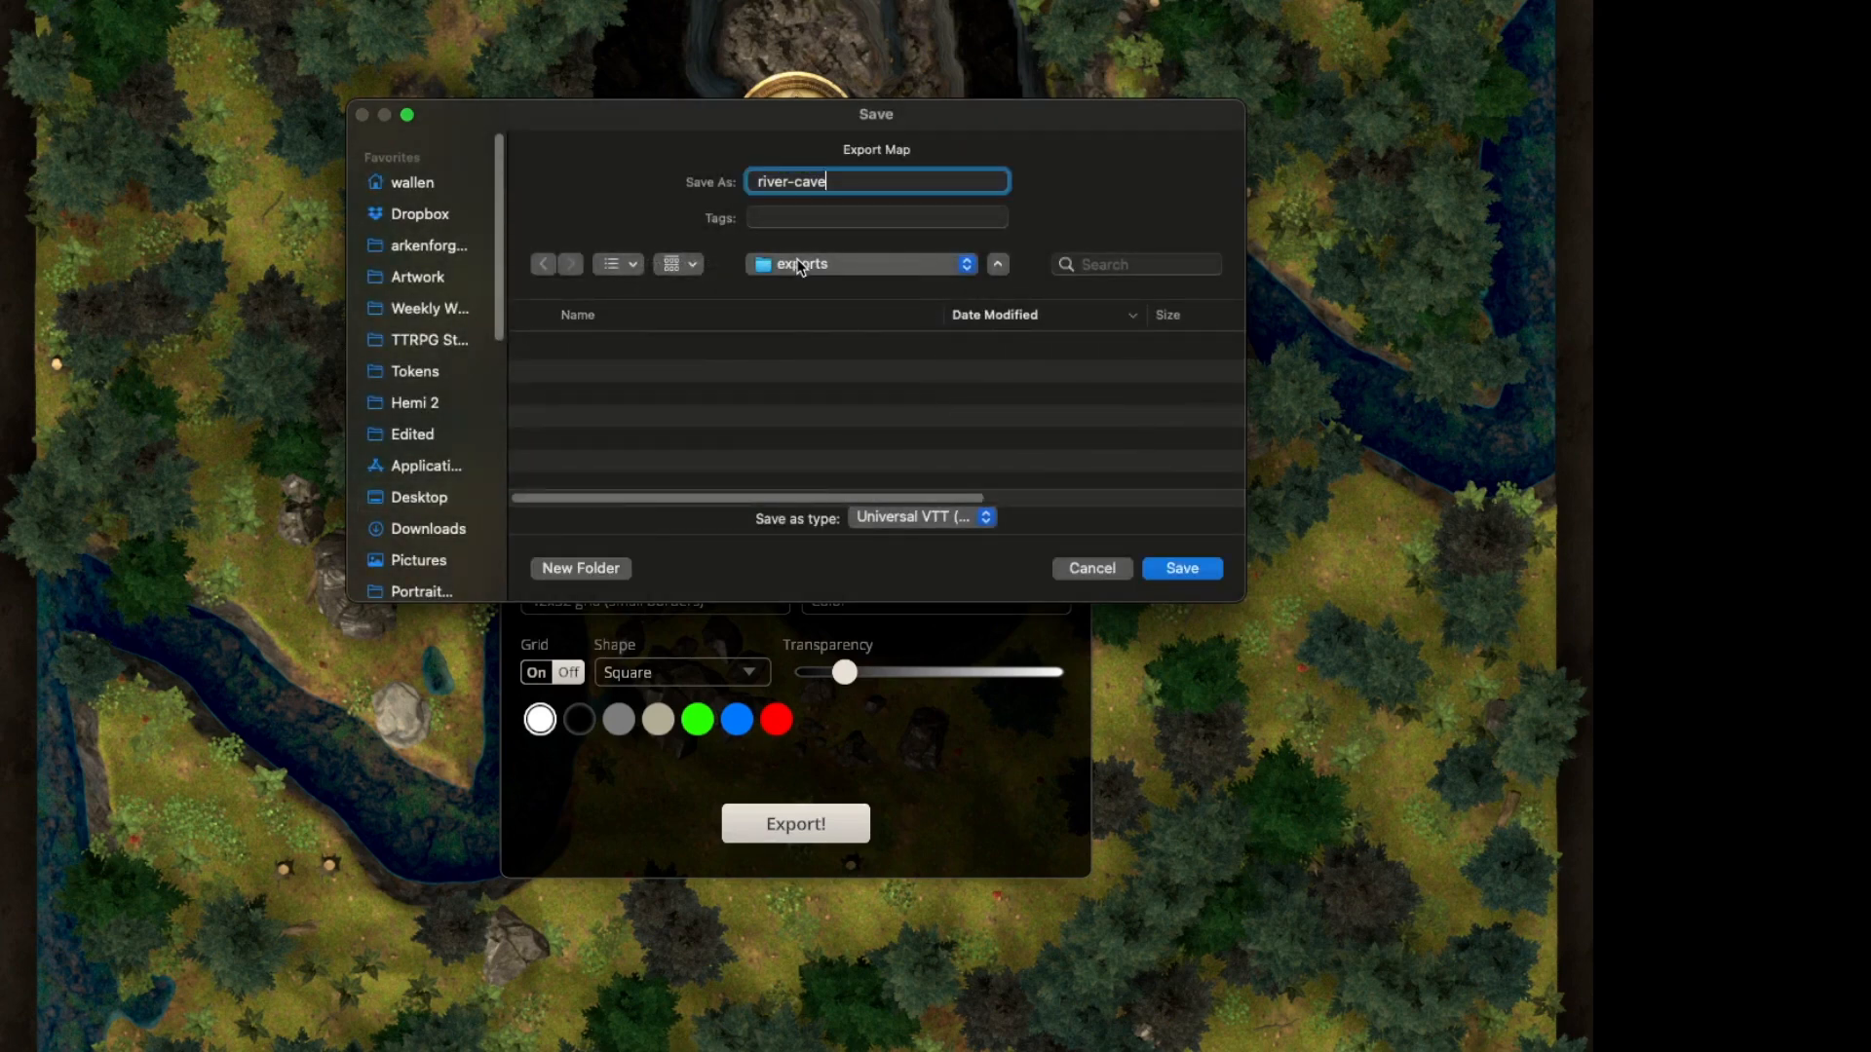
pyautogui.write('-vtt')
pyautogui.click(1181, 570)
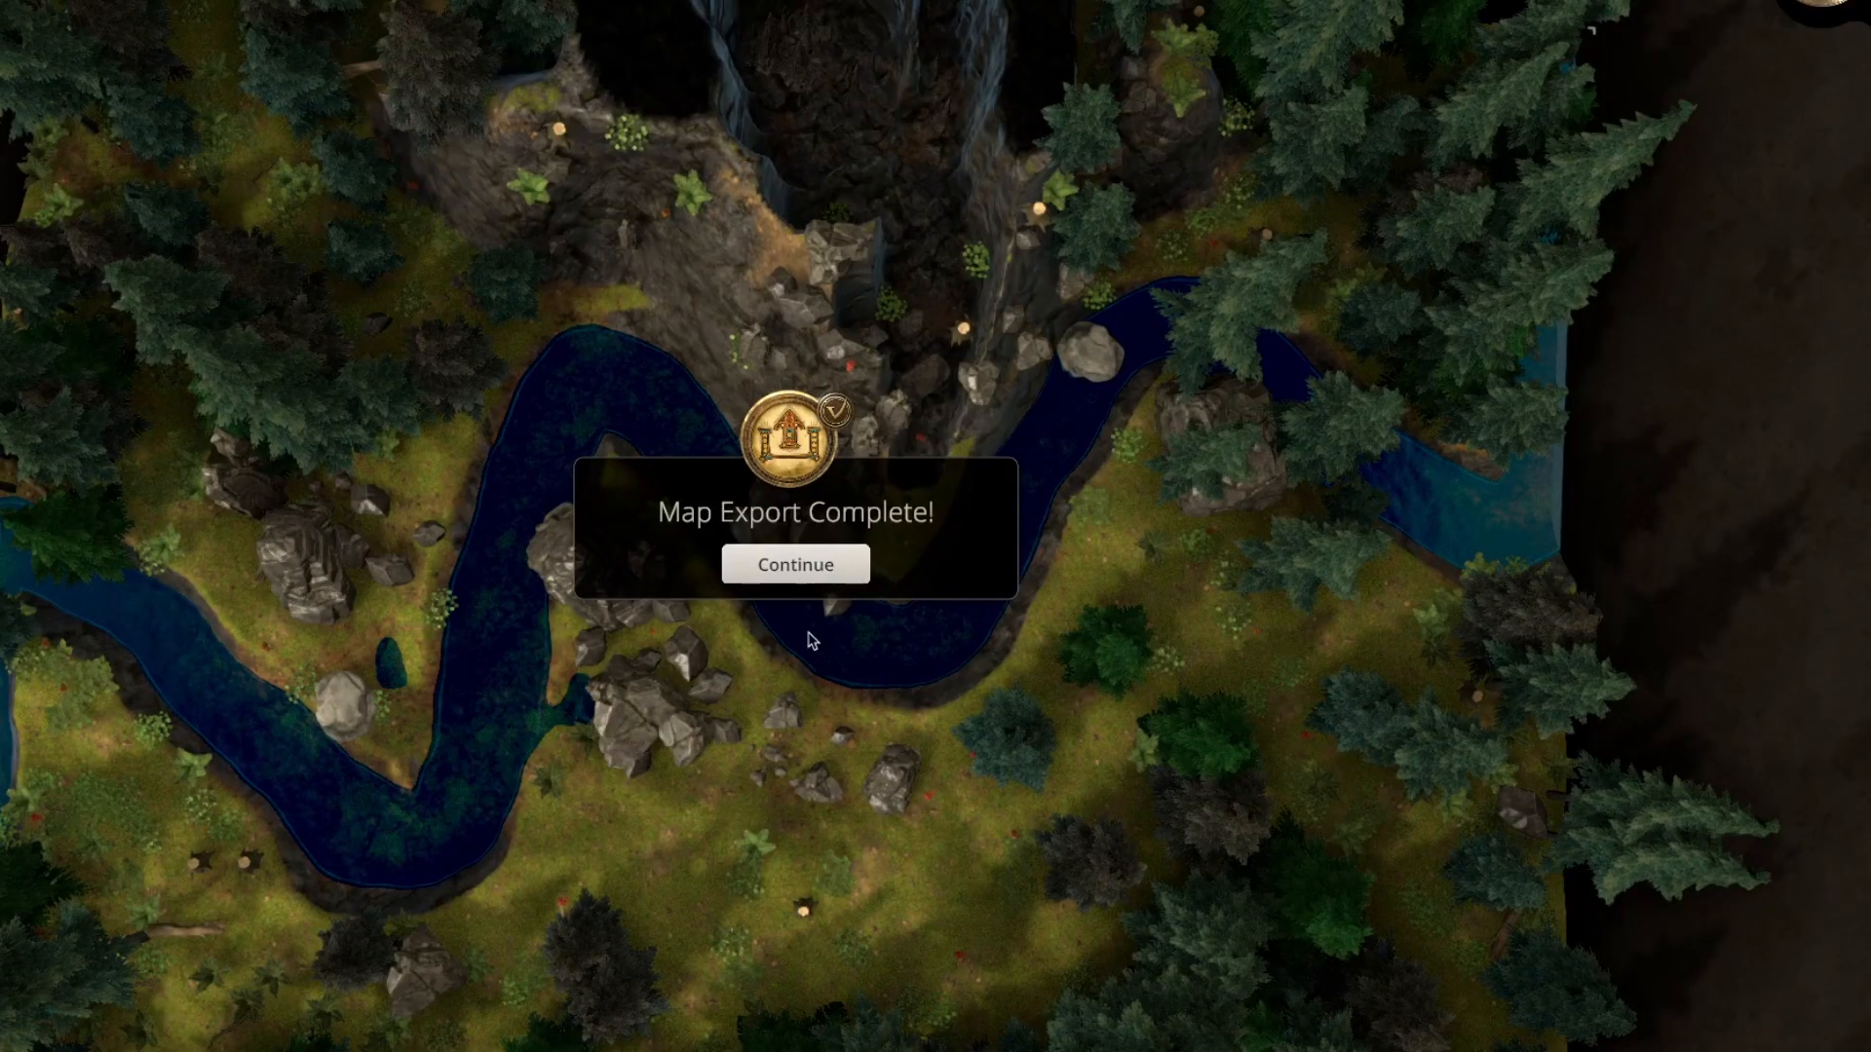
pyautogui.click(785, 569)
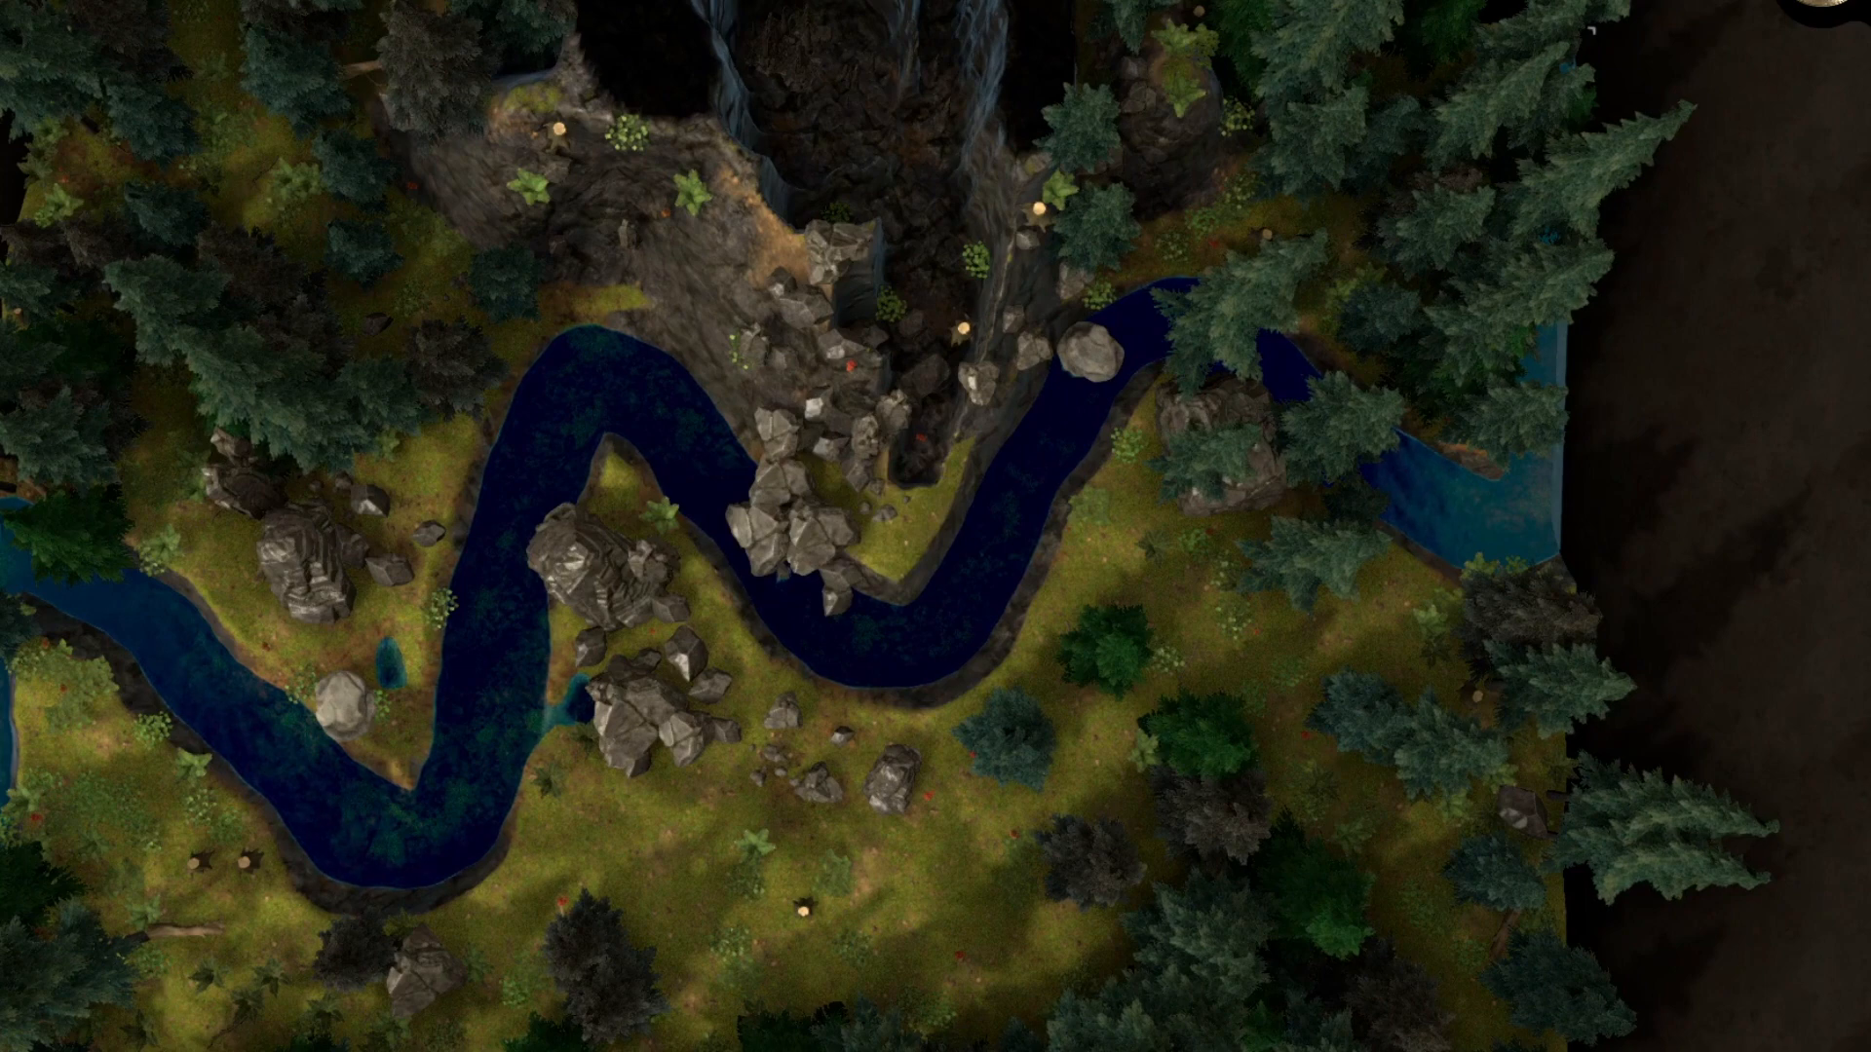
# Reopen the map export settings and set the format to Foundry Export, keeping Image, JPEG as the file type.
pyautogui.click(0, 0)
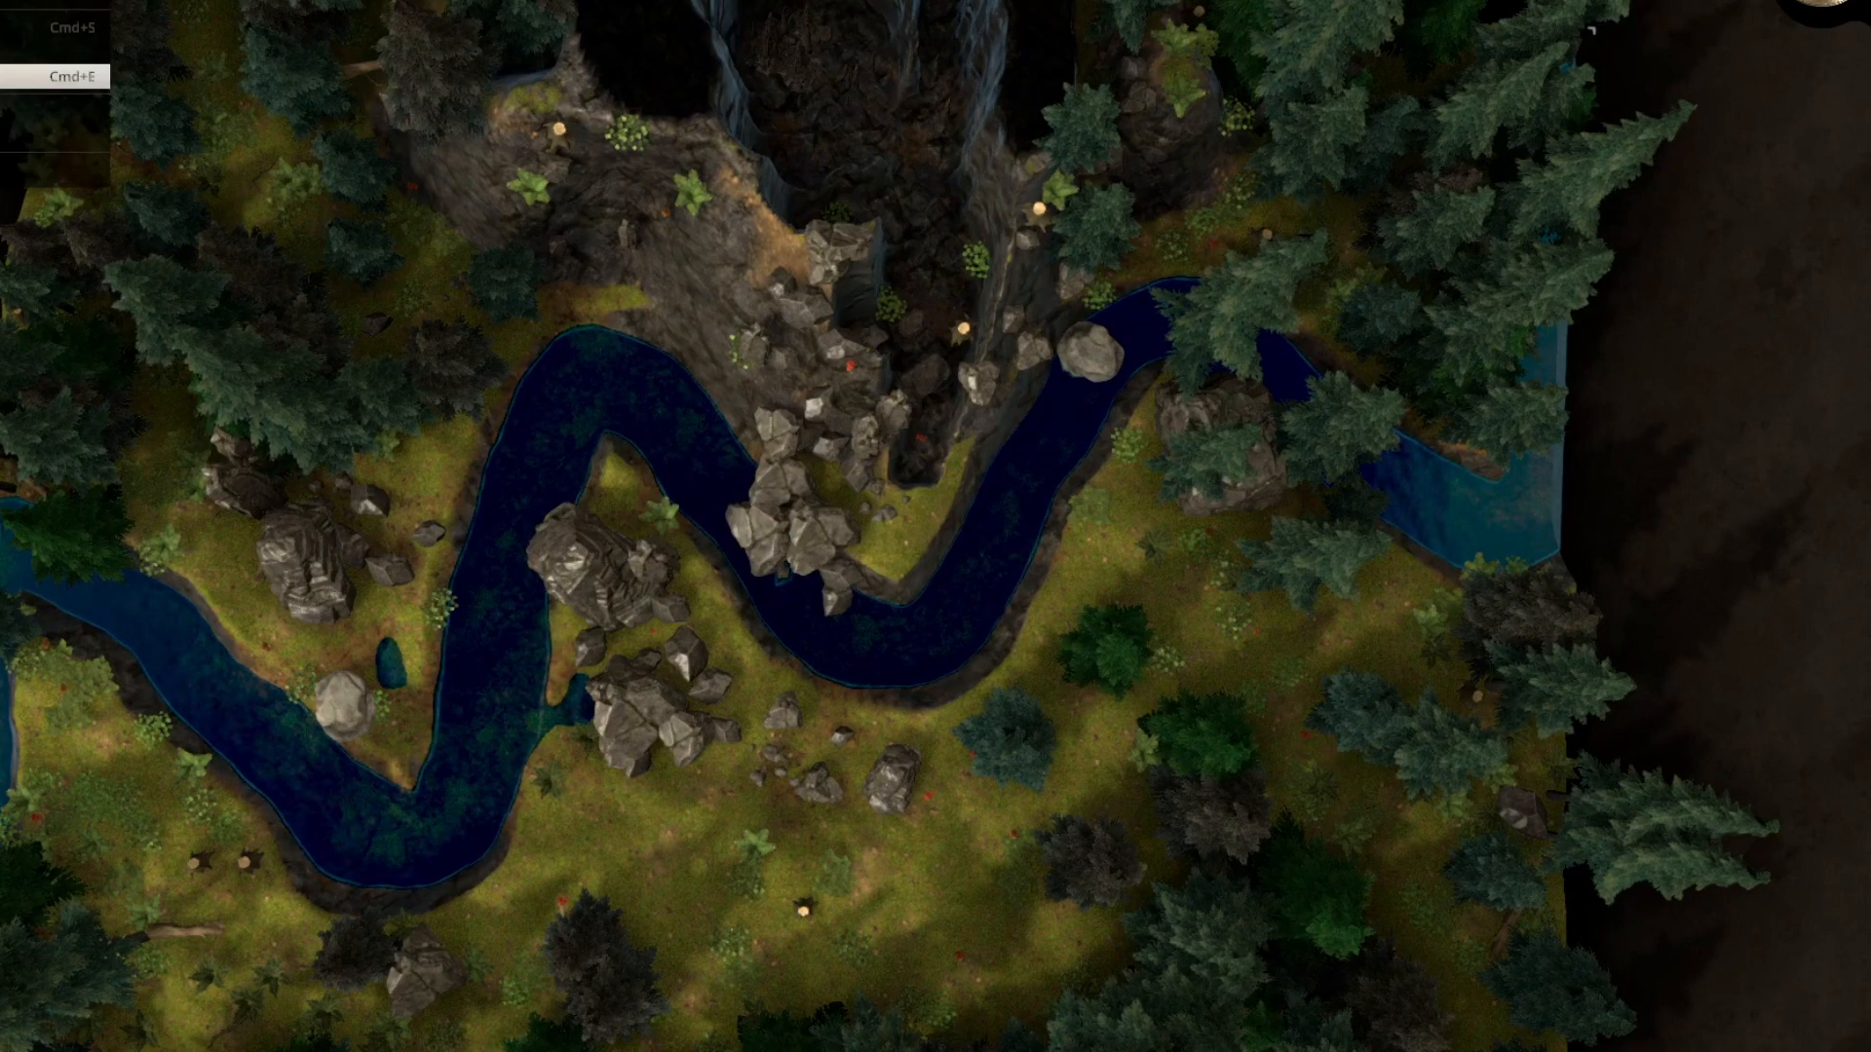
pyautogui.click(55, 76)
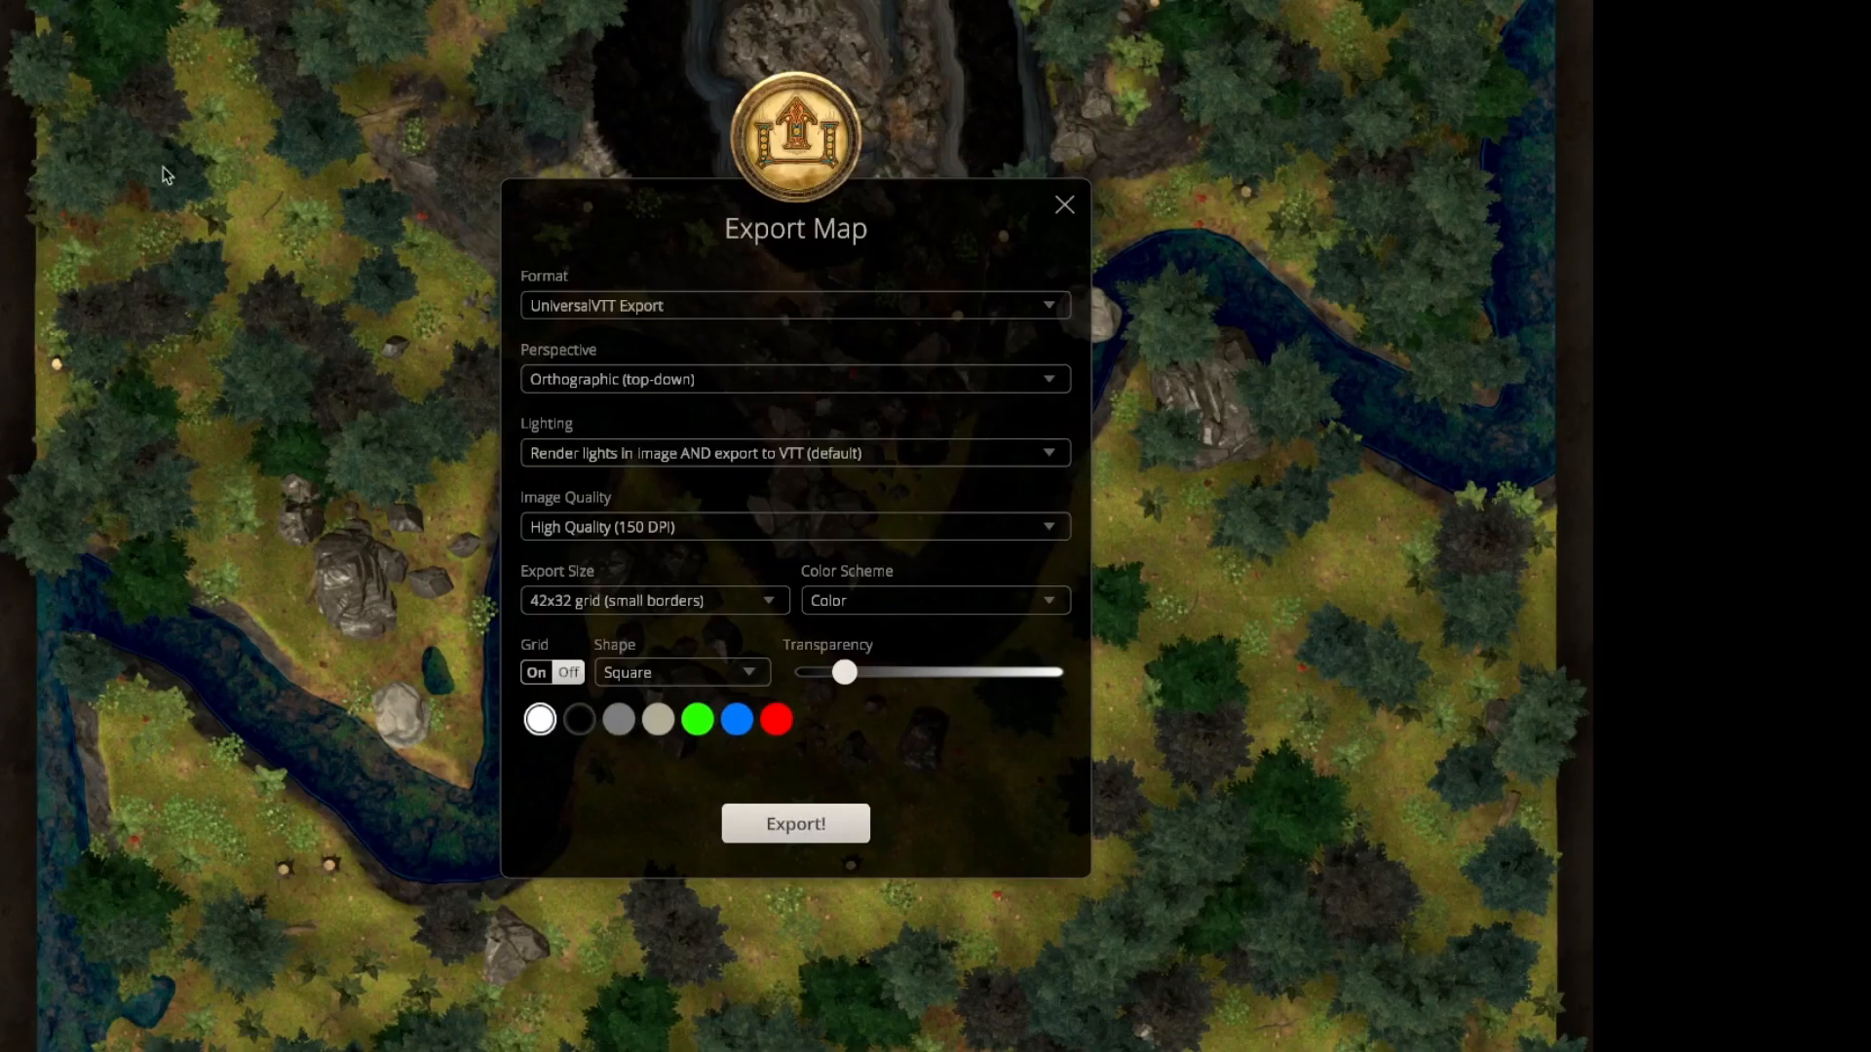
pyautogui.click(811, 314)
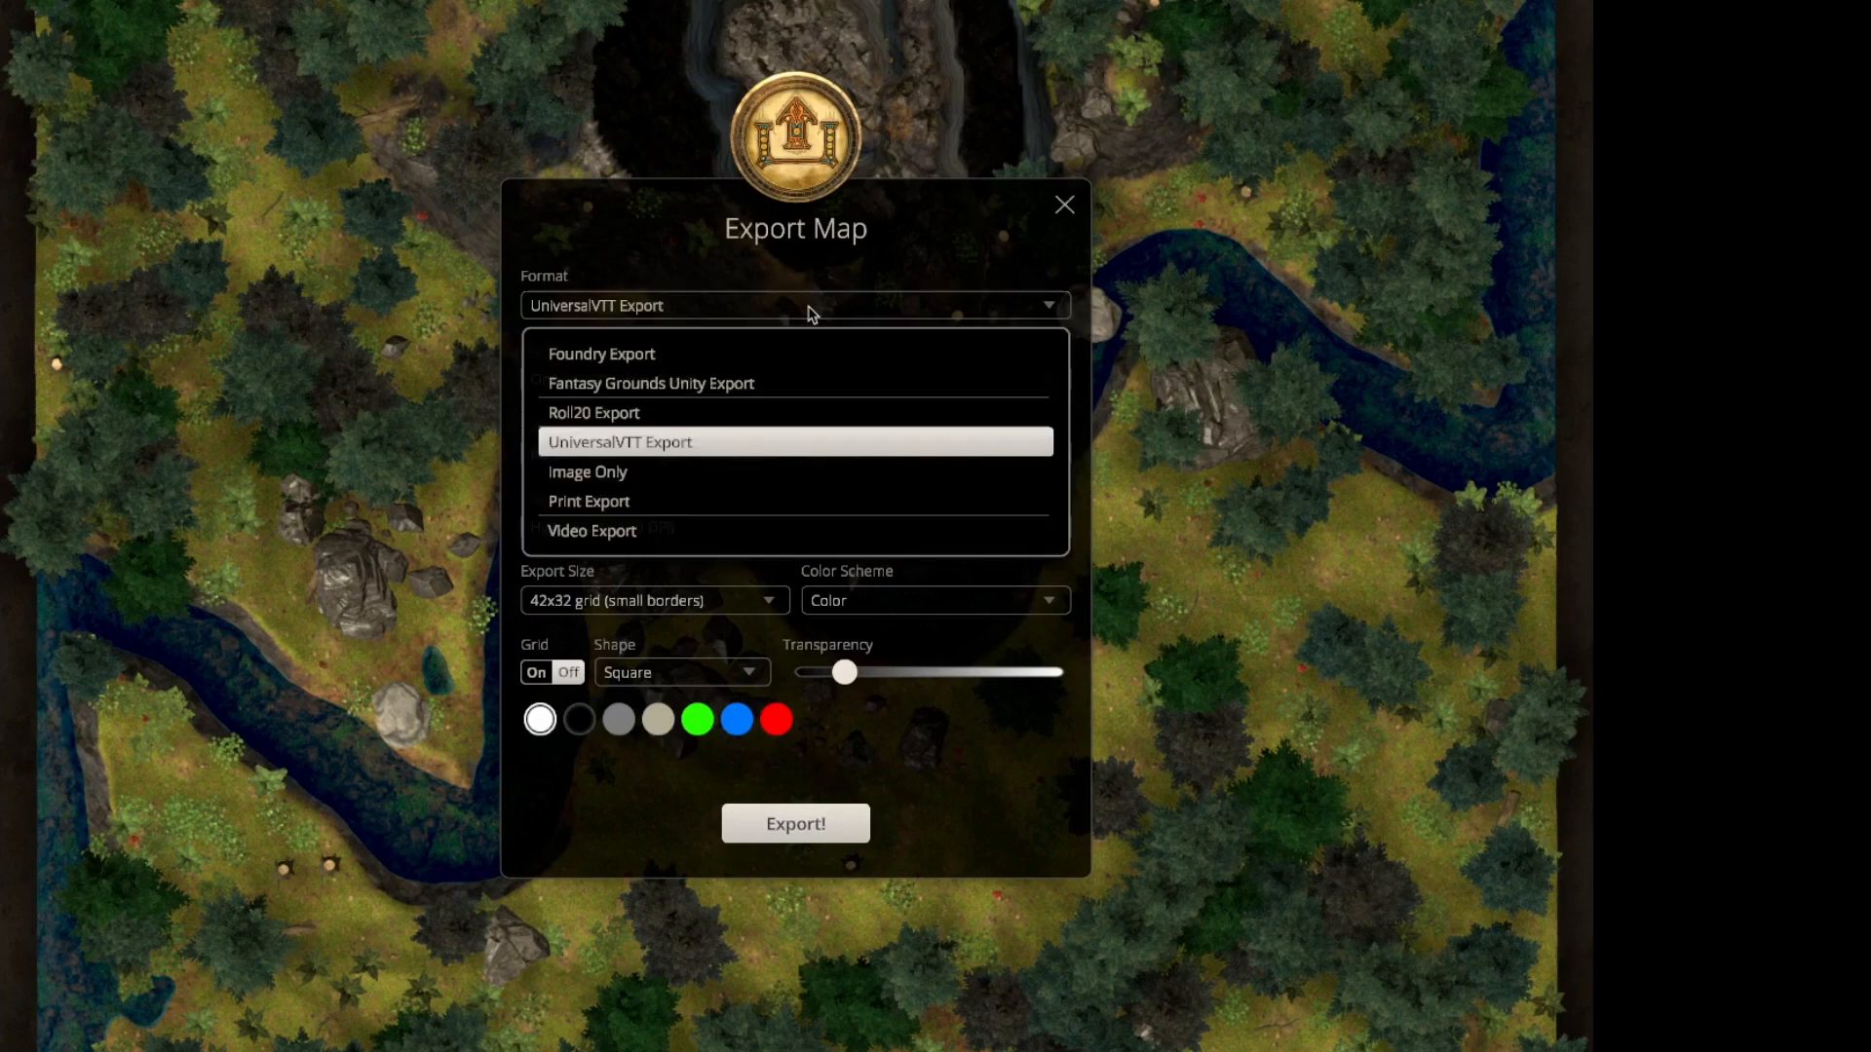
pyautogui.click(615, 361)
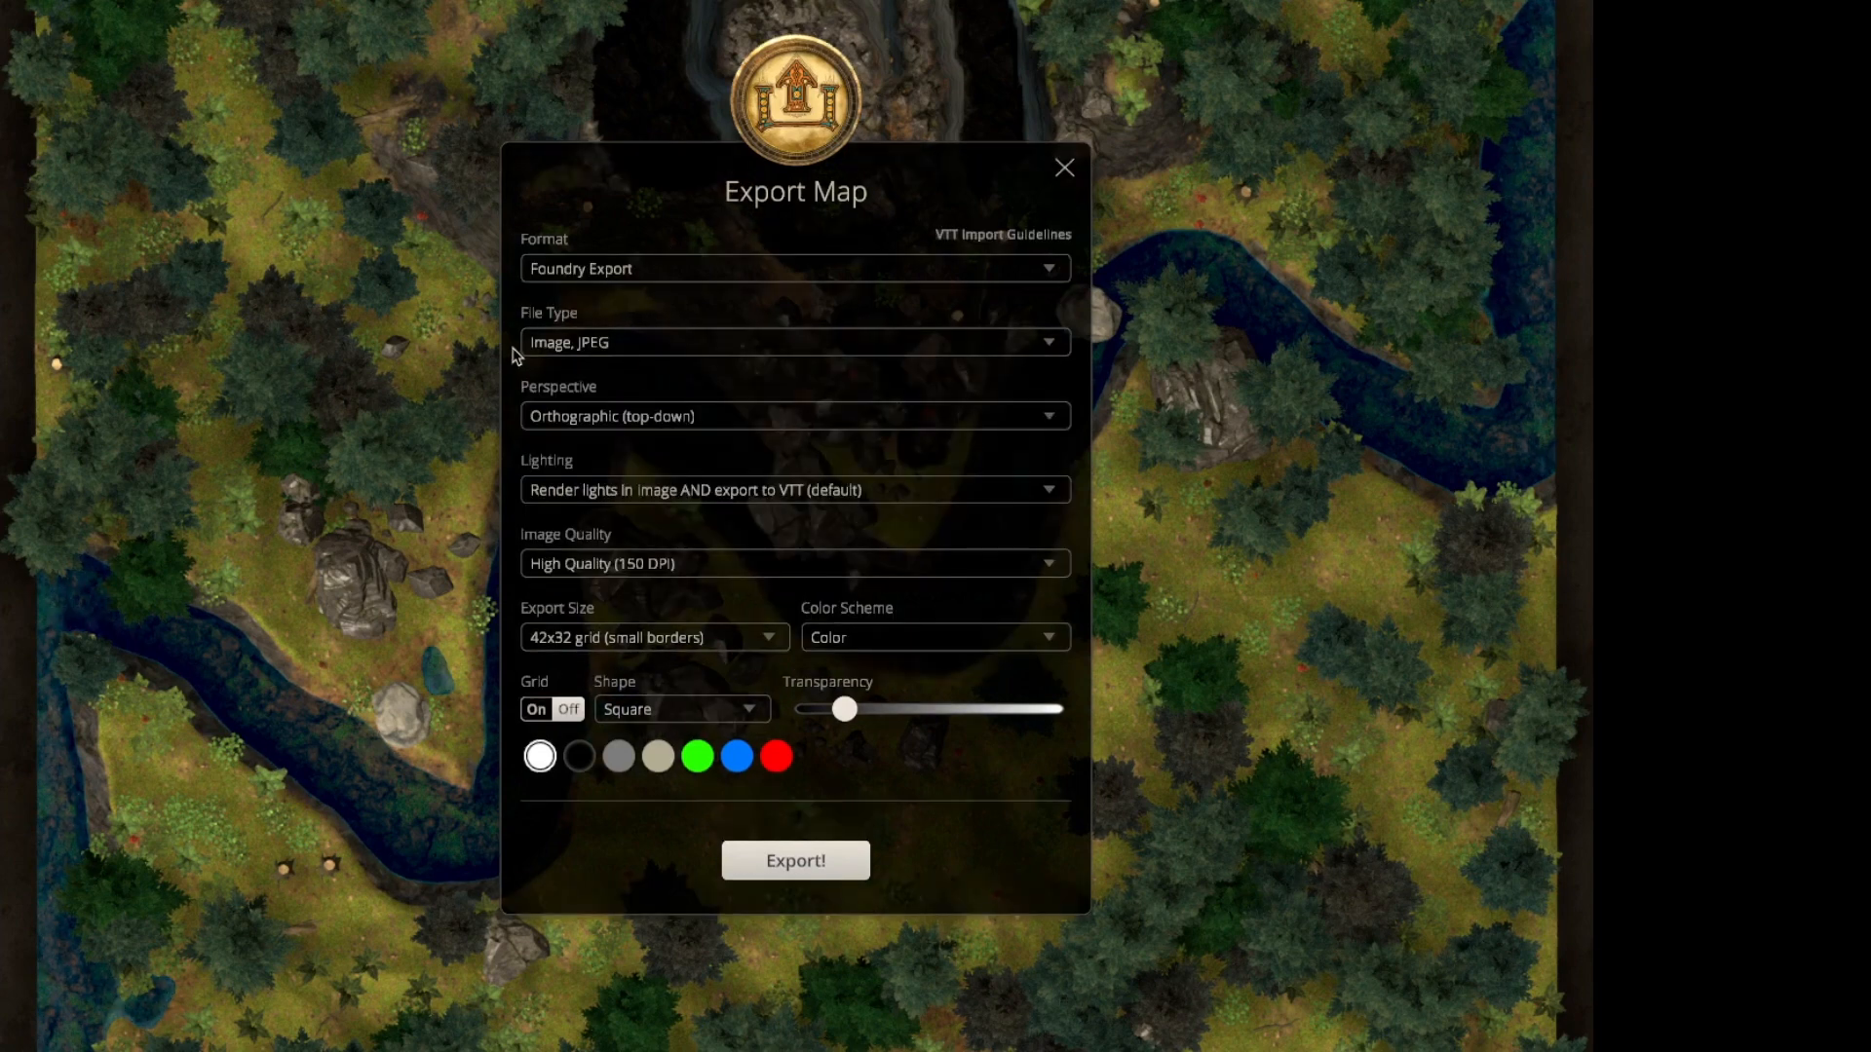
pyautogui.click(696, 339)
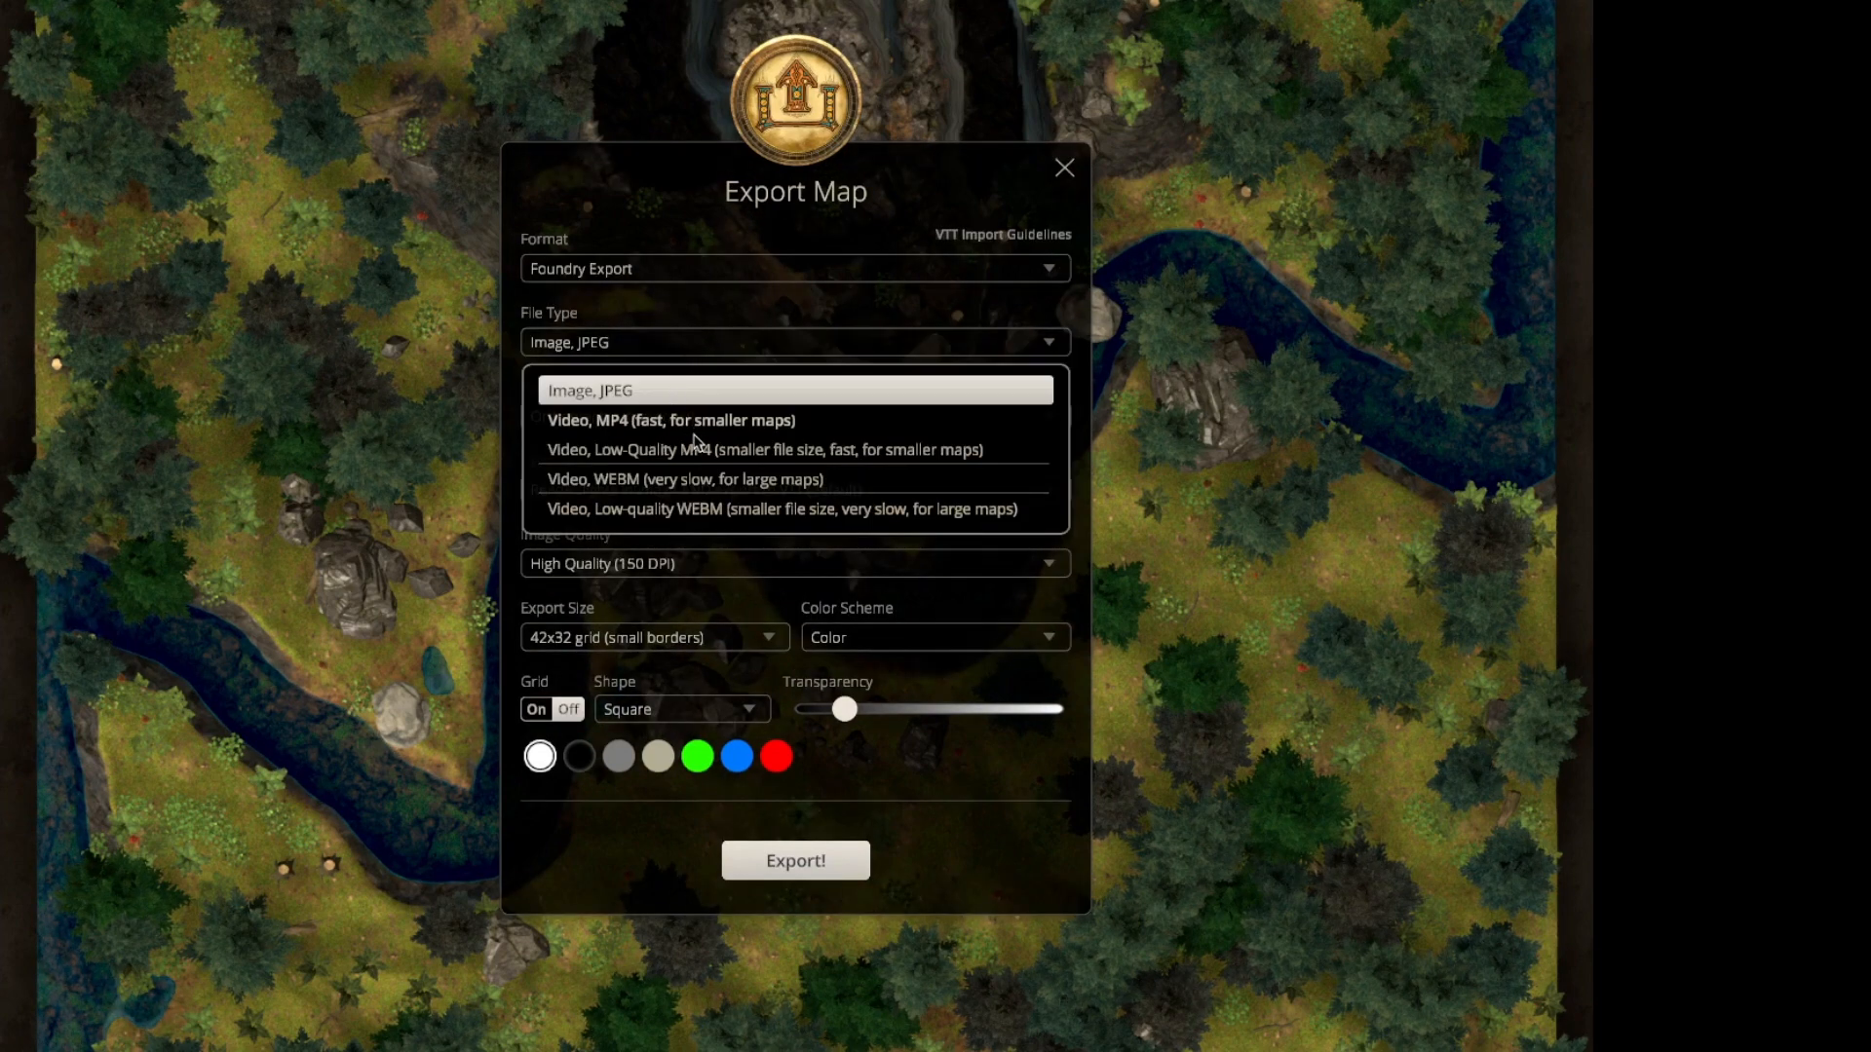
pyautogui.click(752, 317)
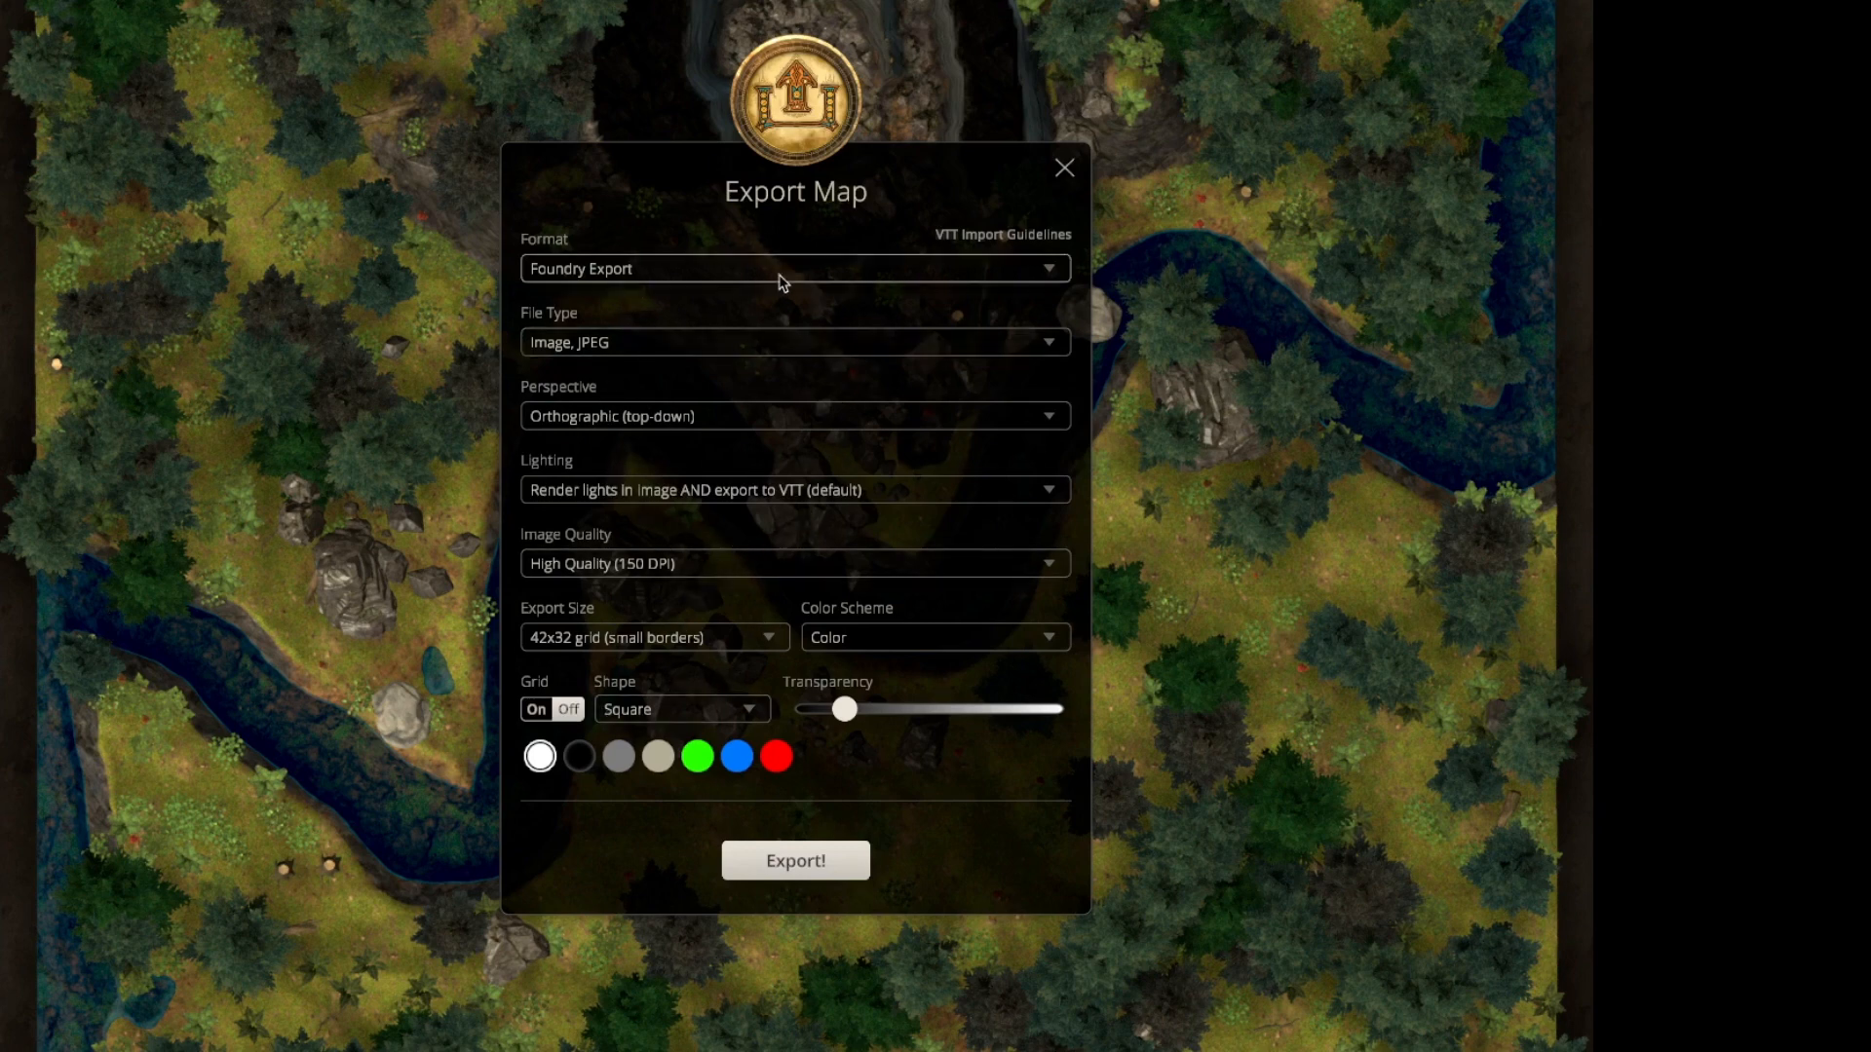
# Export the map for Foundry and save it as river-cave-foundry in the exports folder.
pyautogui.click(789, 867)
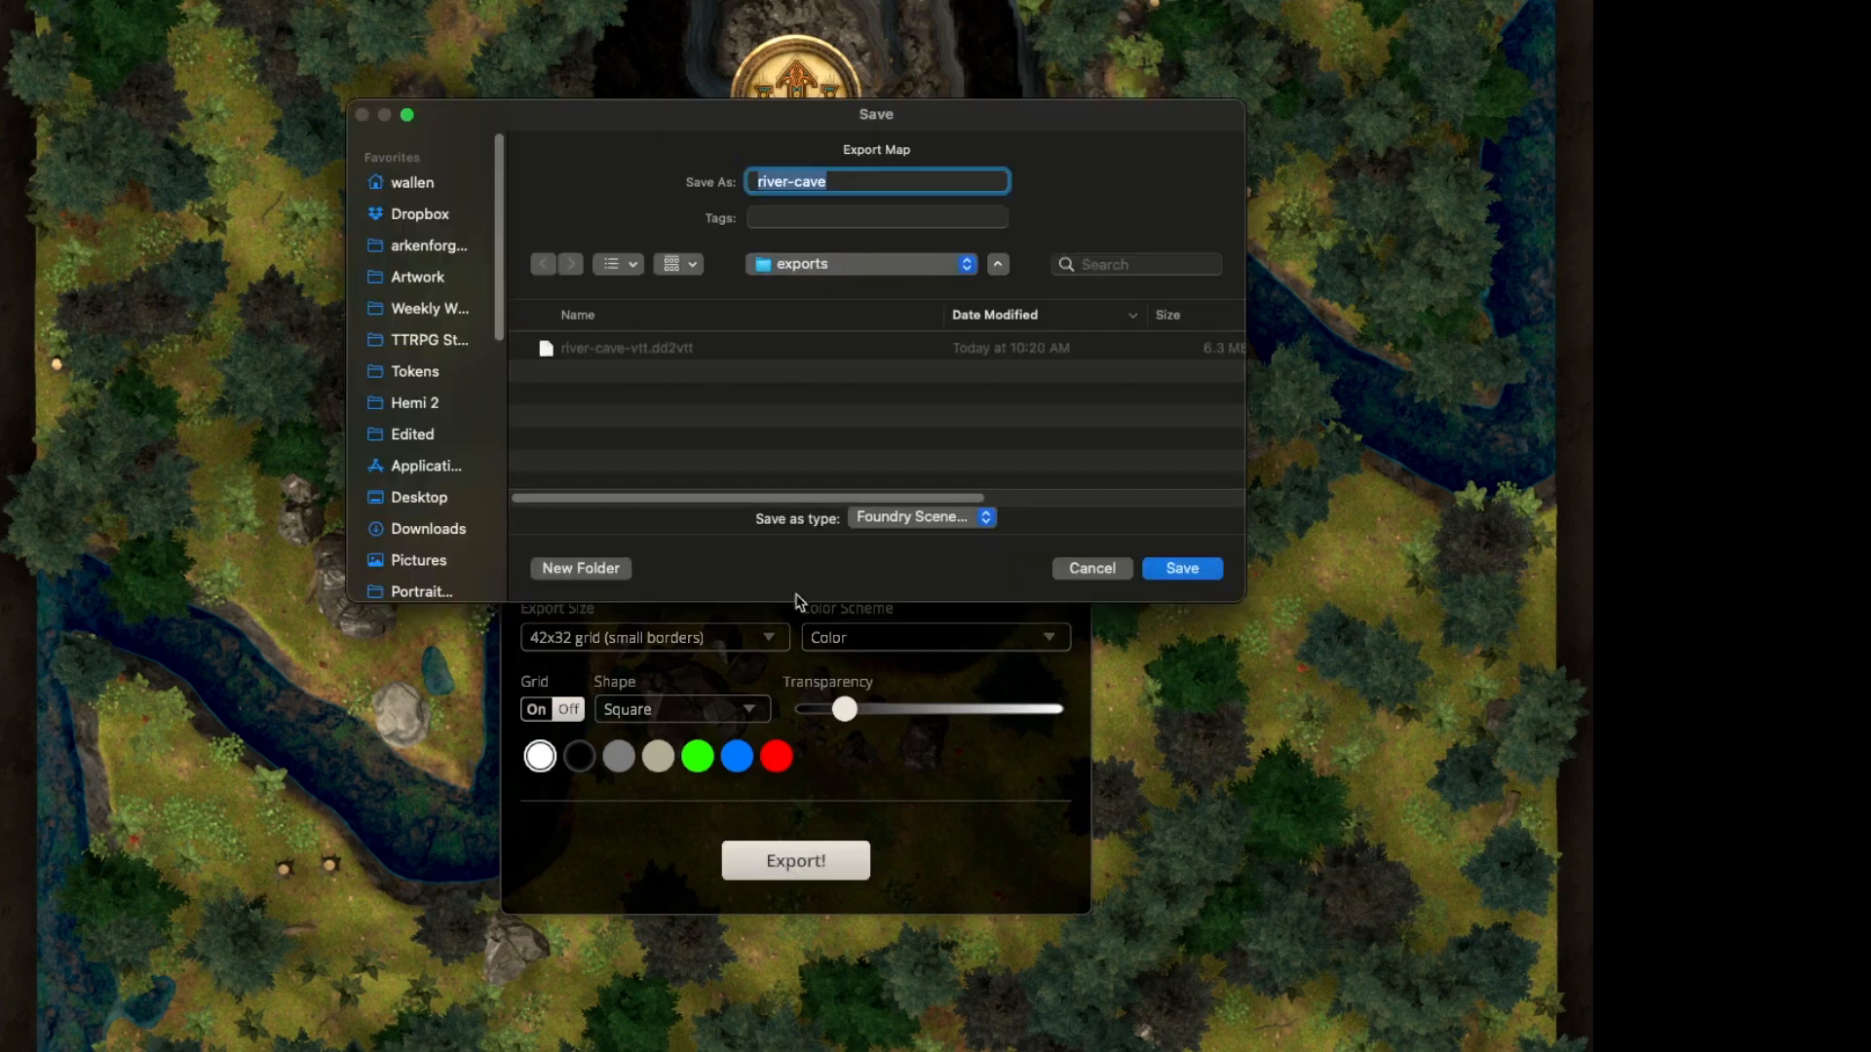
pyautogui.press('Right')
pyautogui.write('-foundry')
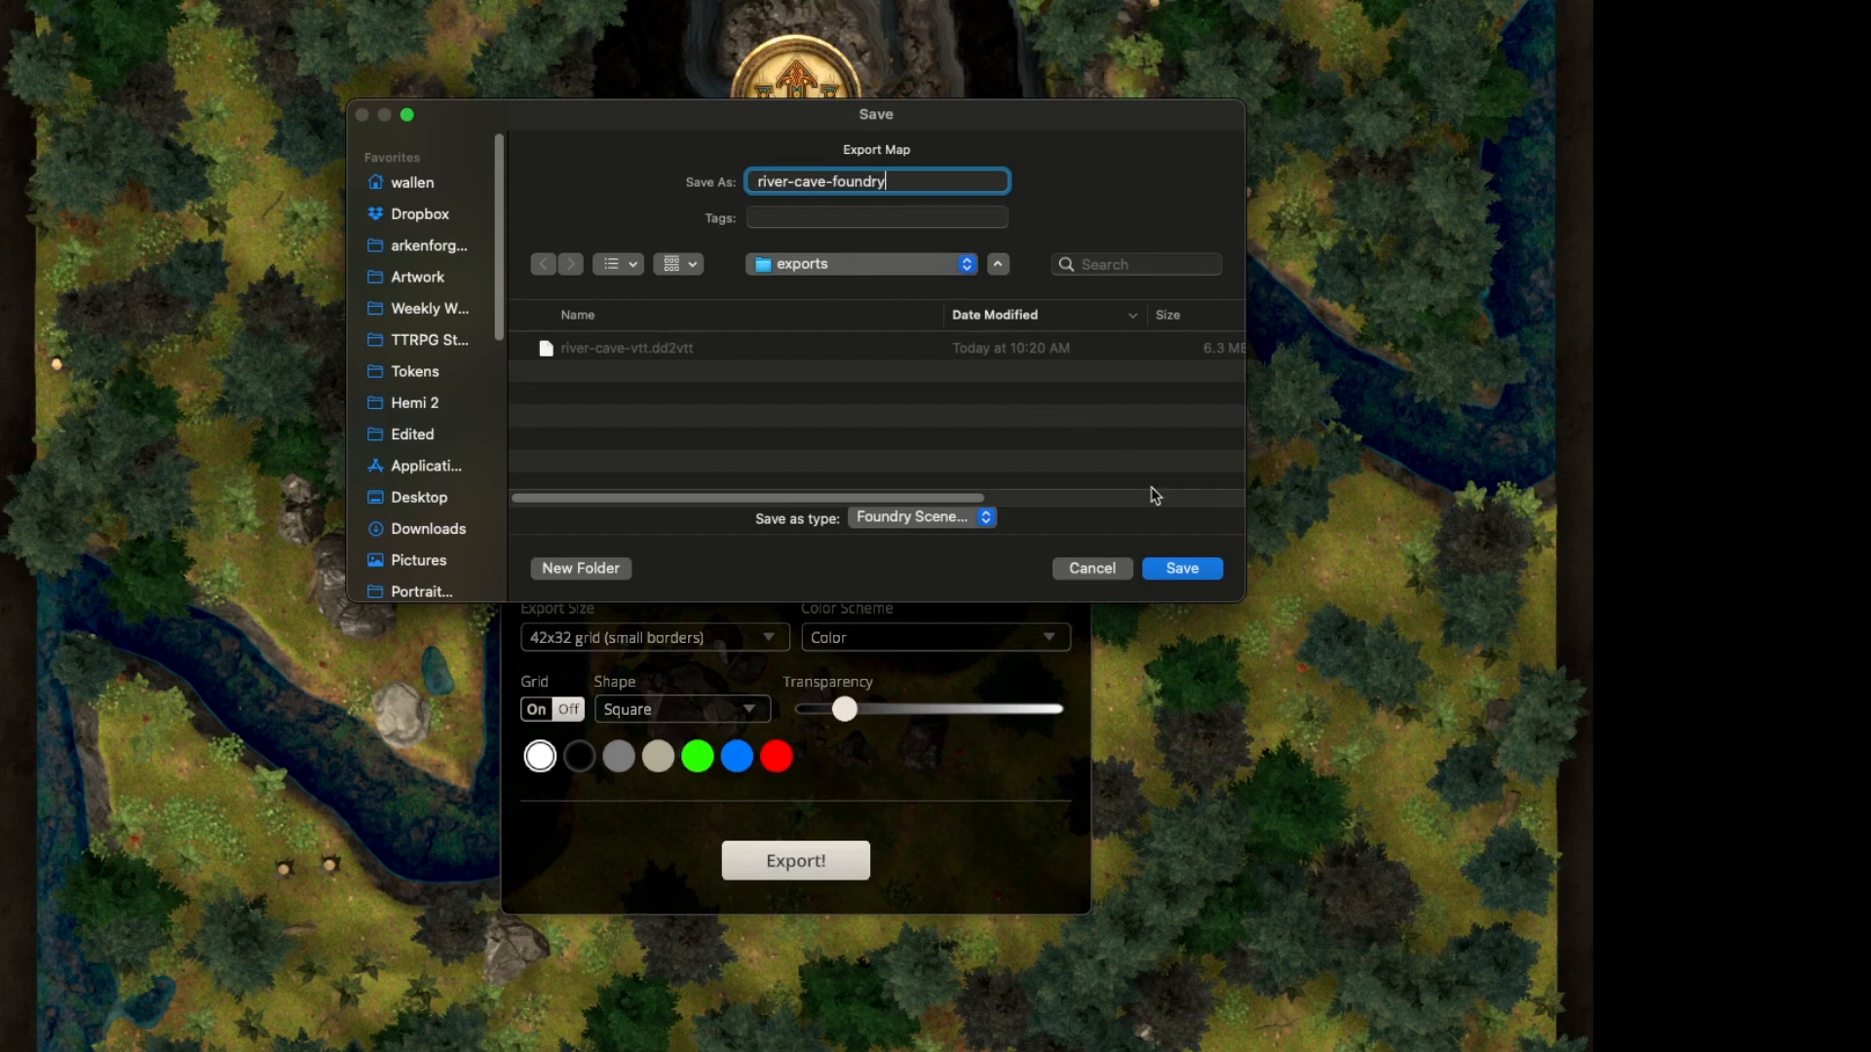
pyautogui.click(1185, 568)
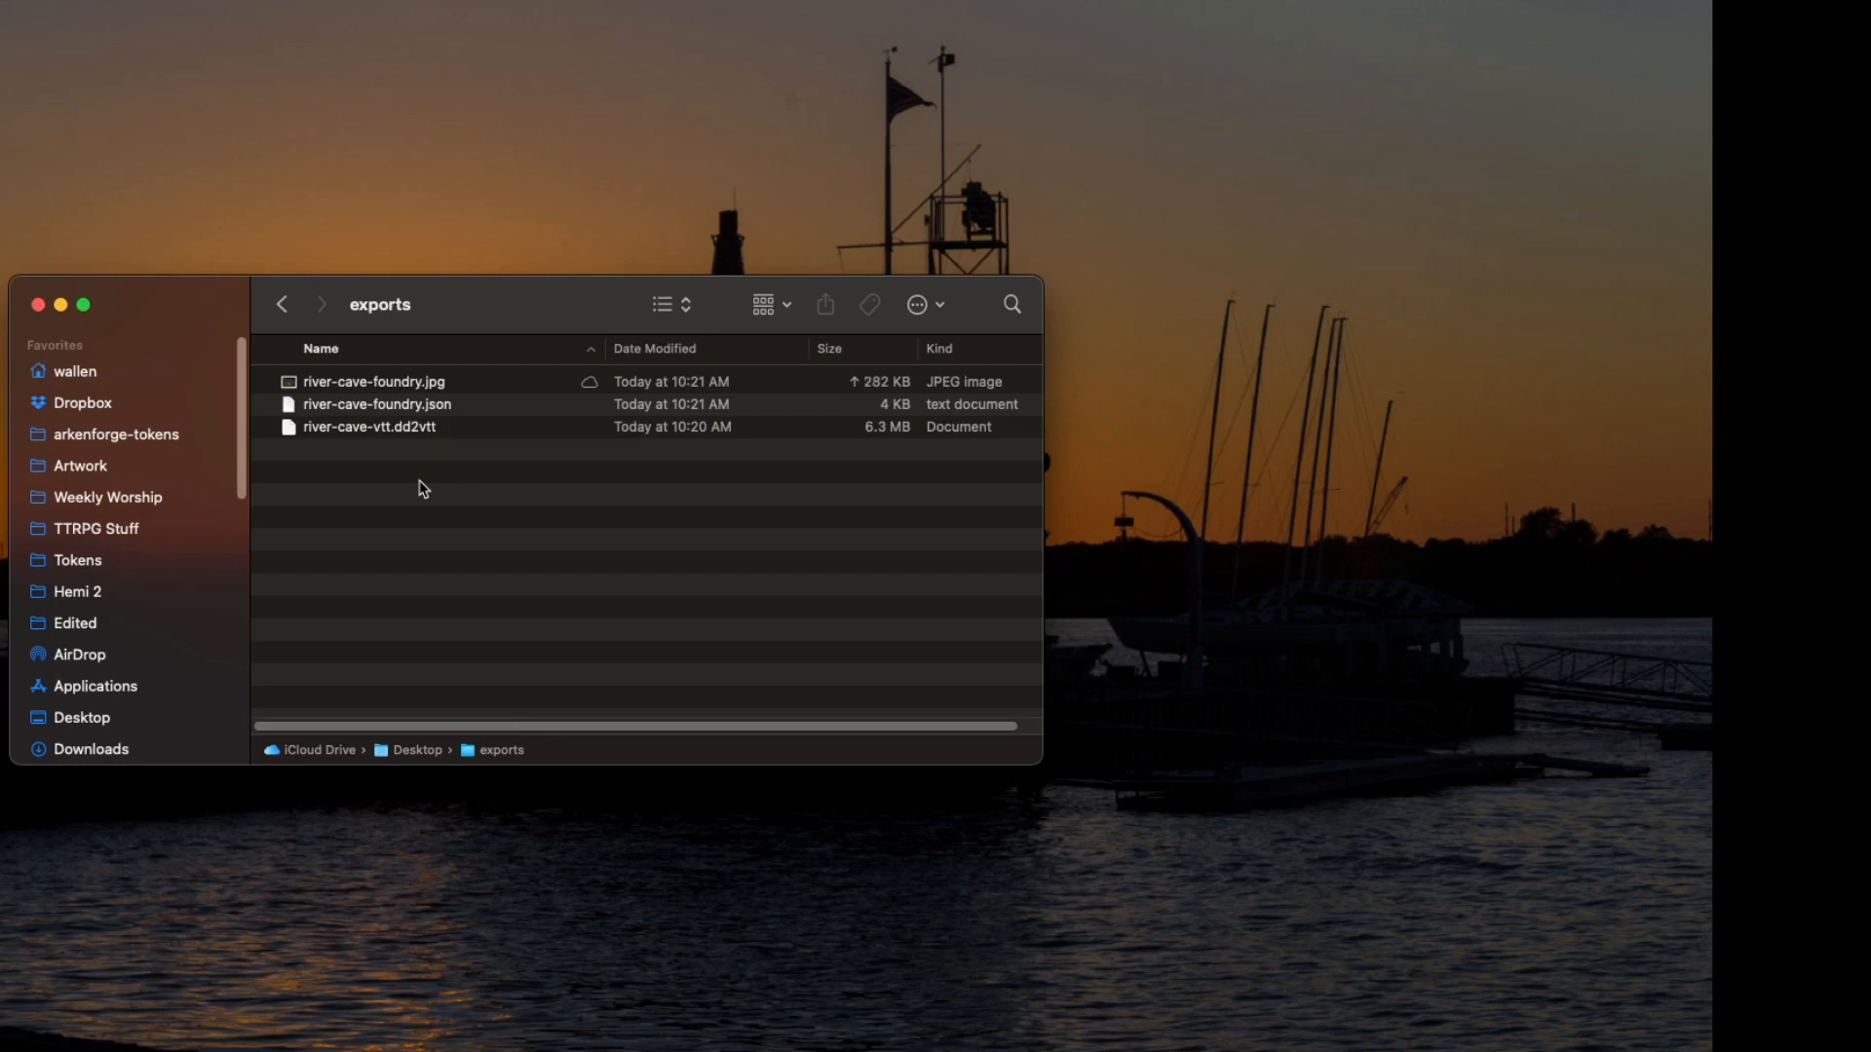
# Inspect the exported files in the Finder exports folder and preview river-cave-foundry.jpg.
pyautogui.click(386, 438)
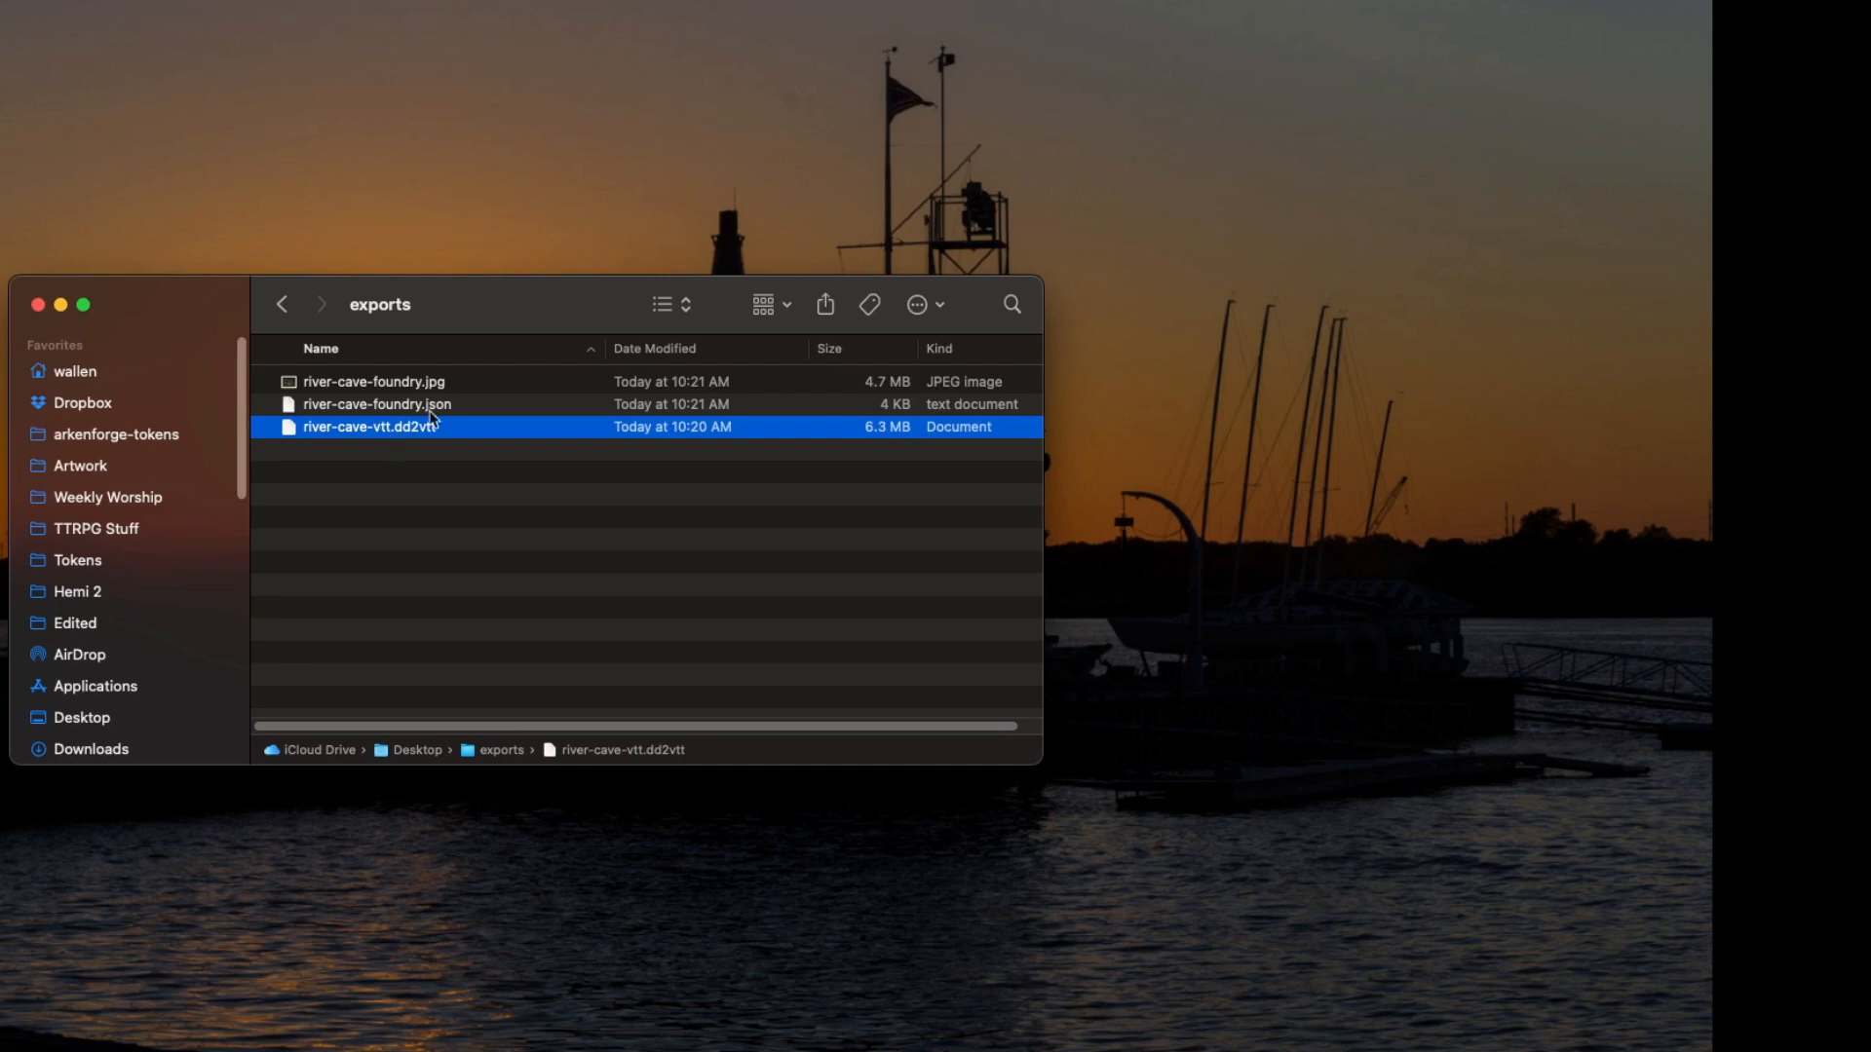
pyautogui.click(399, 415)
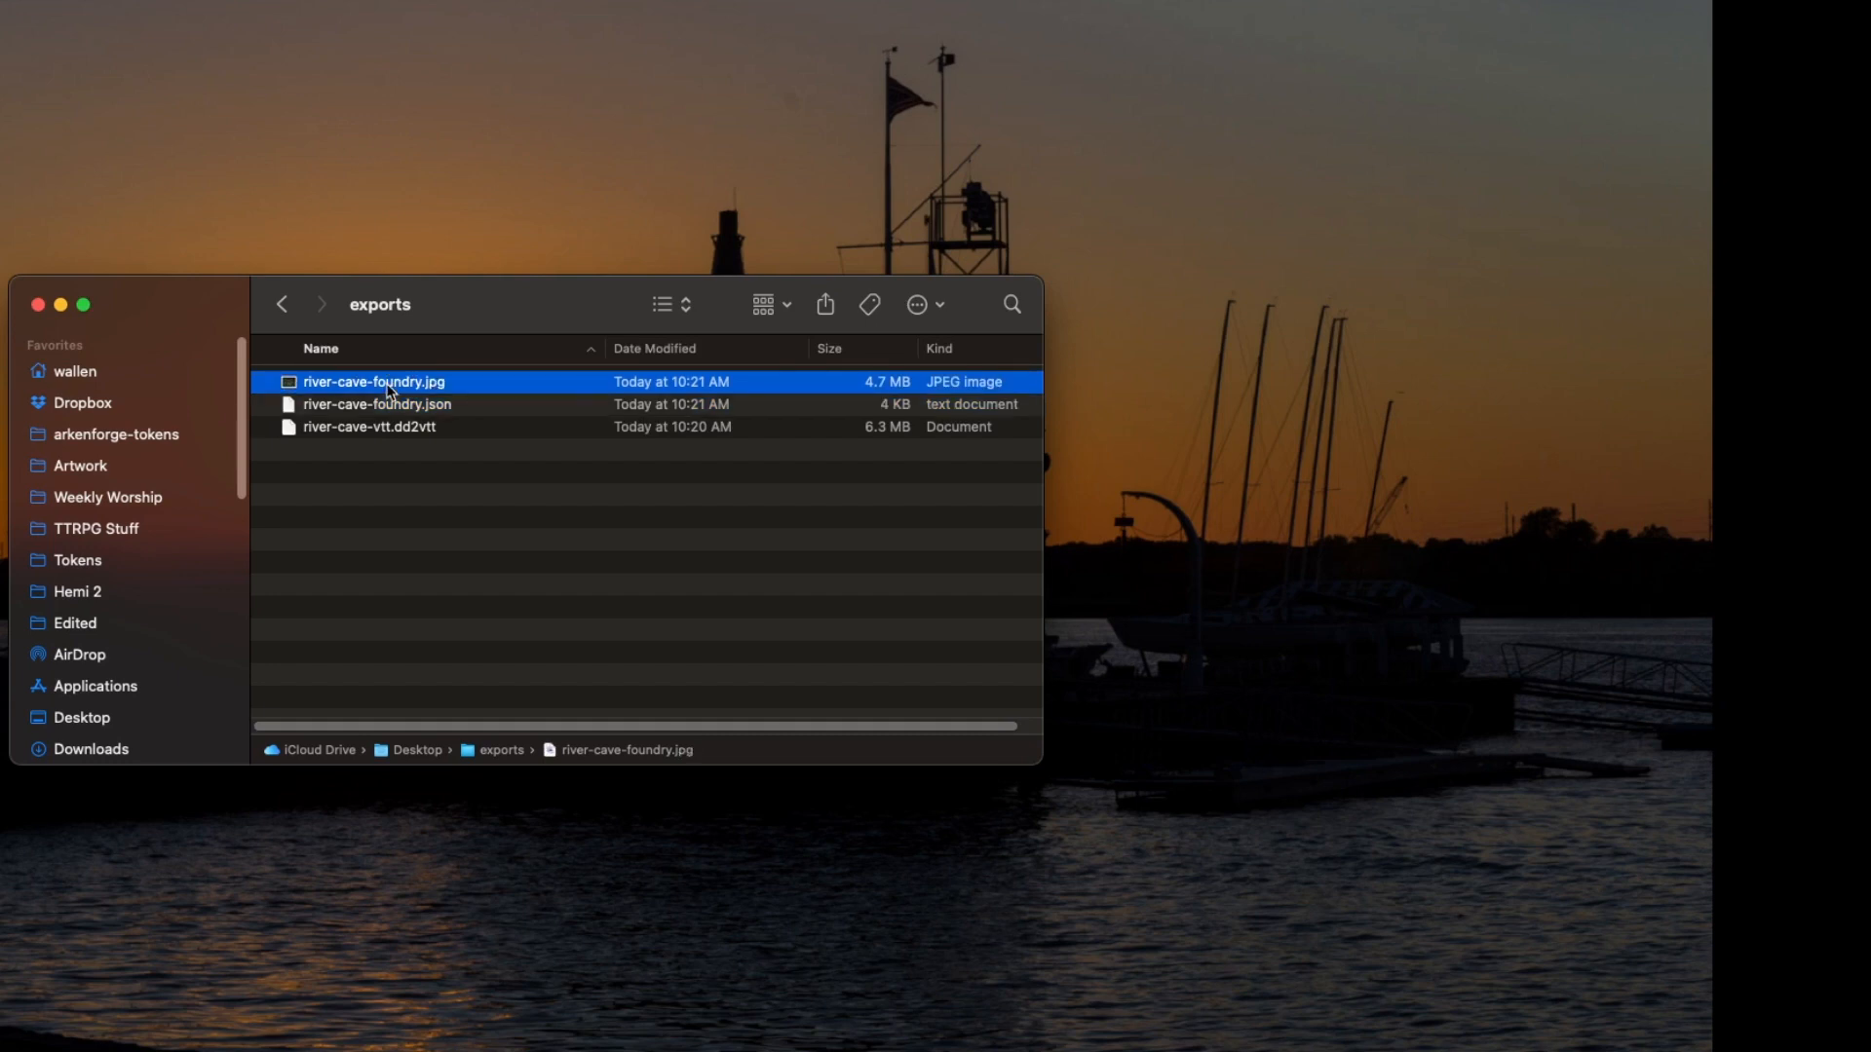
pyautogui.press('space')
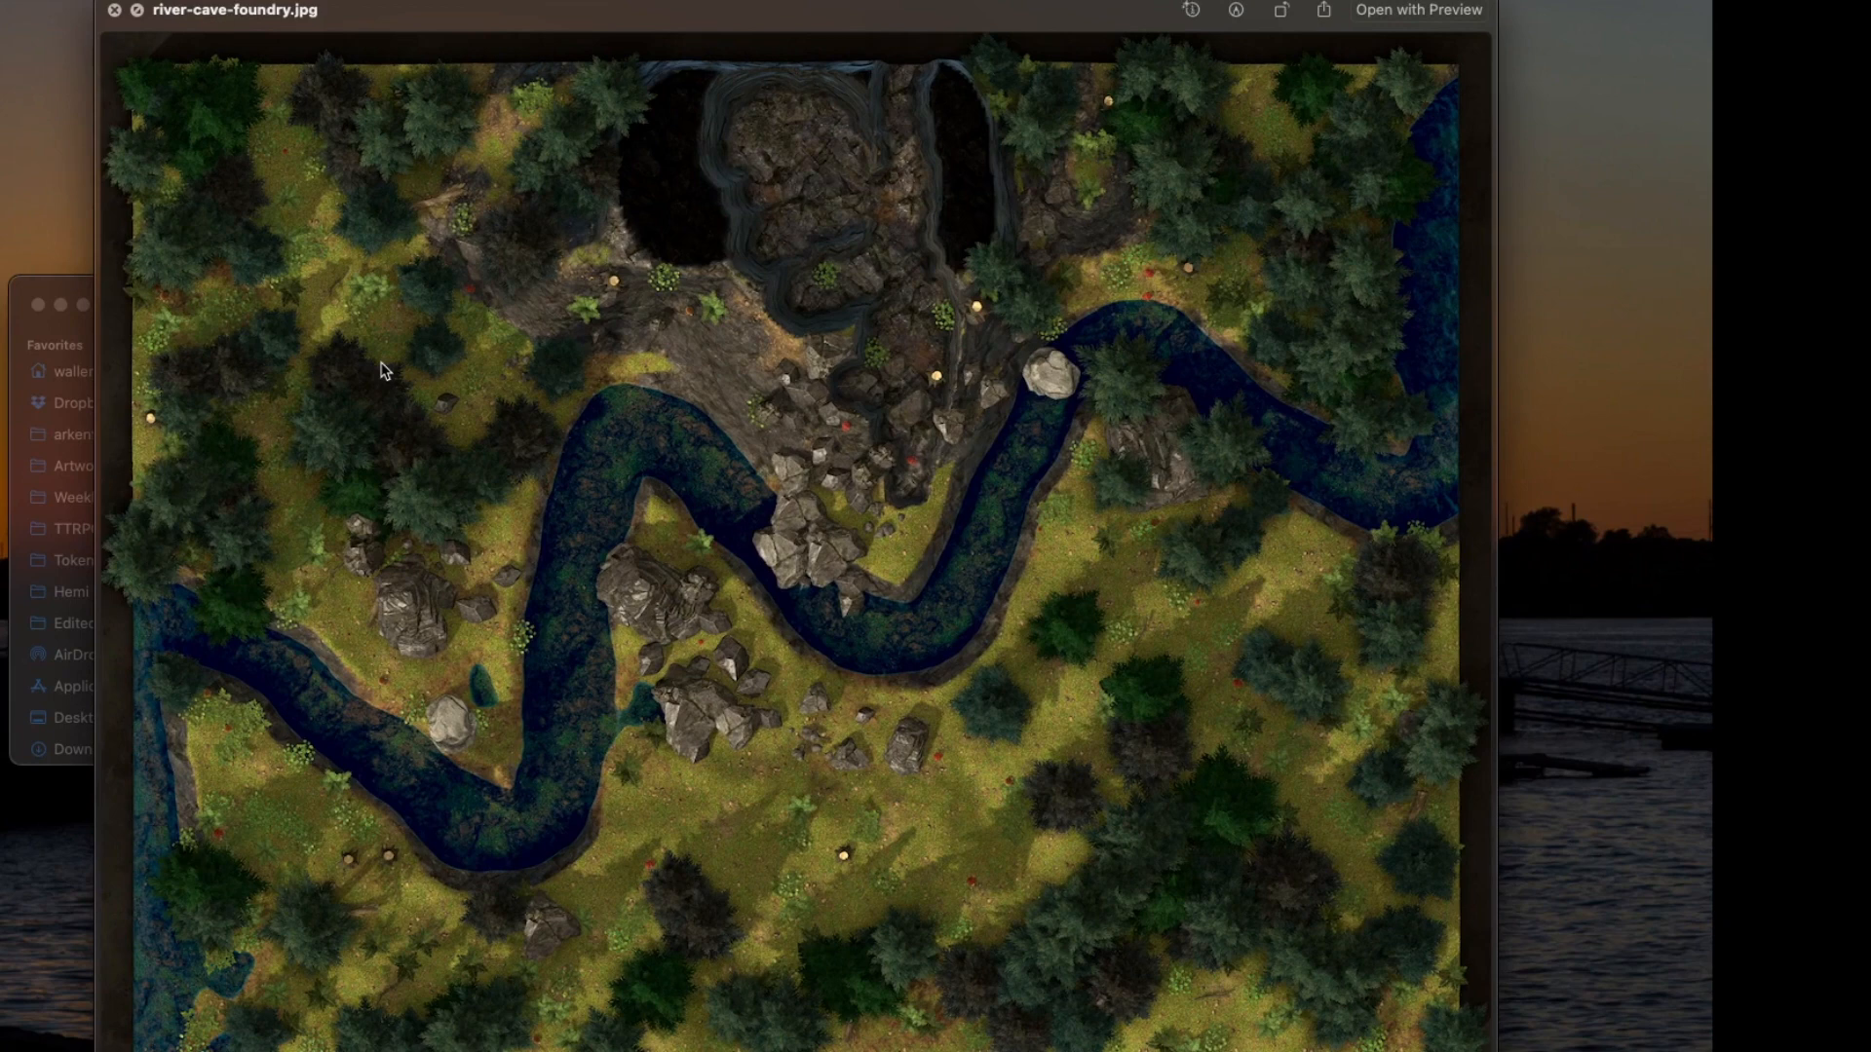
pyautogui.press('space')
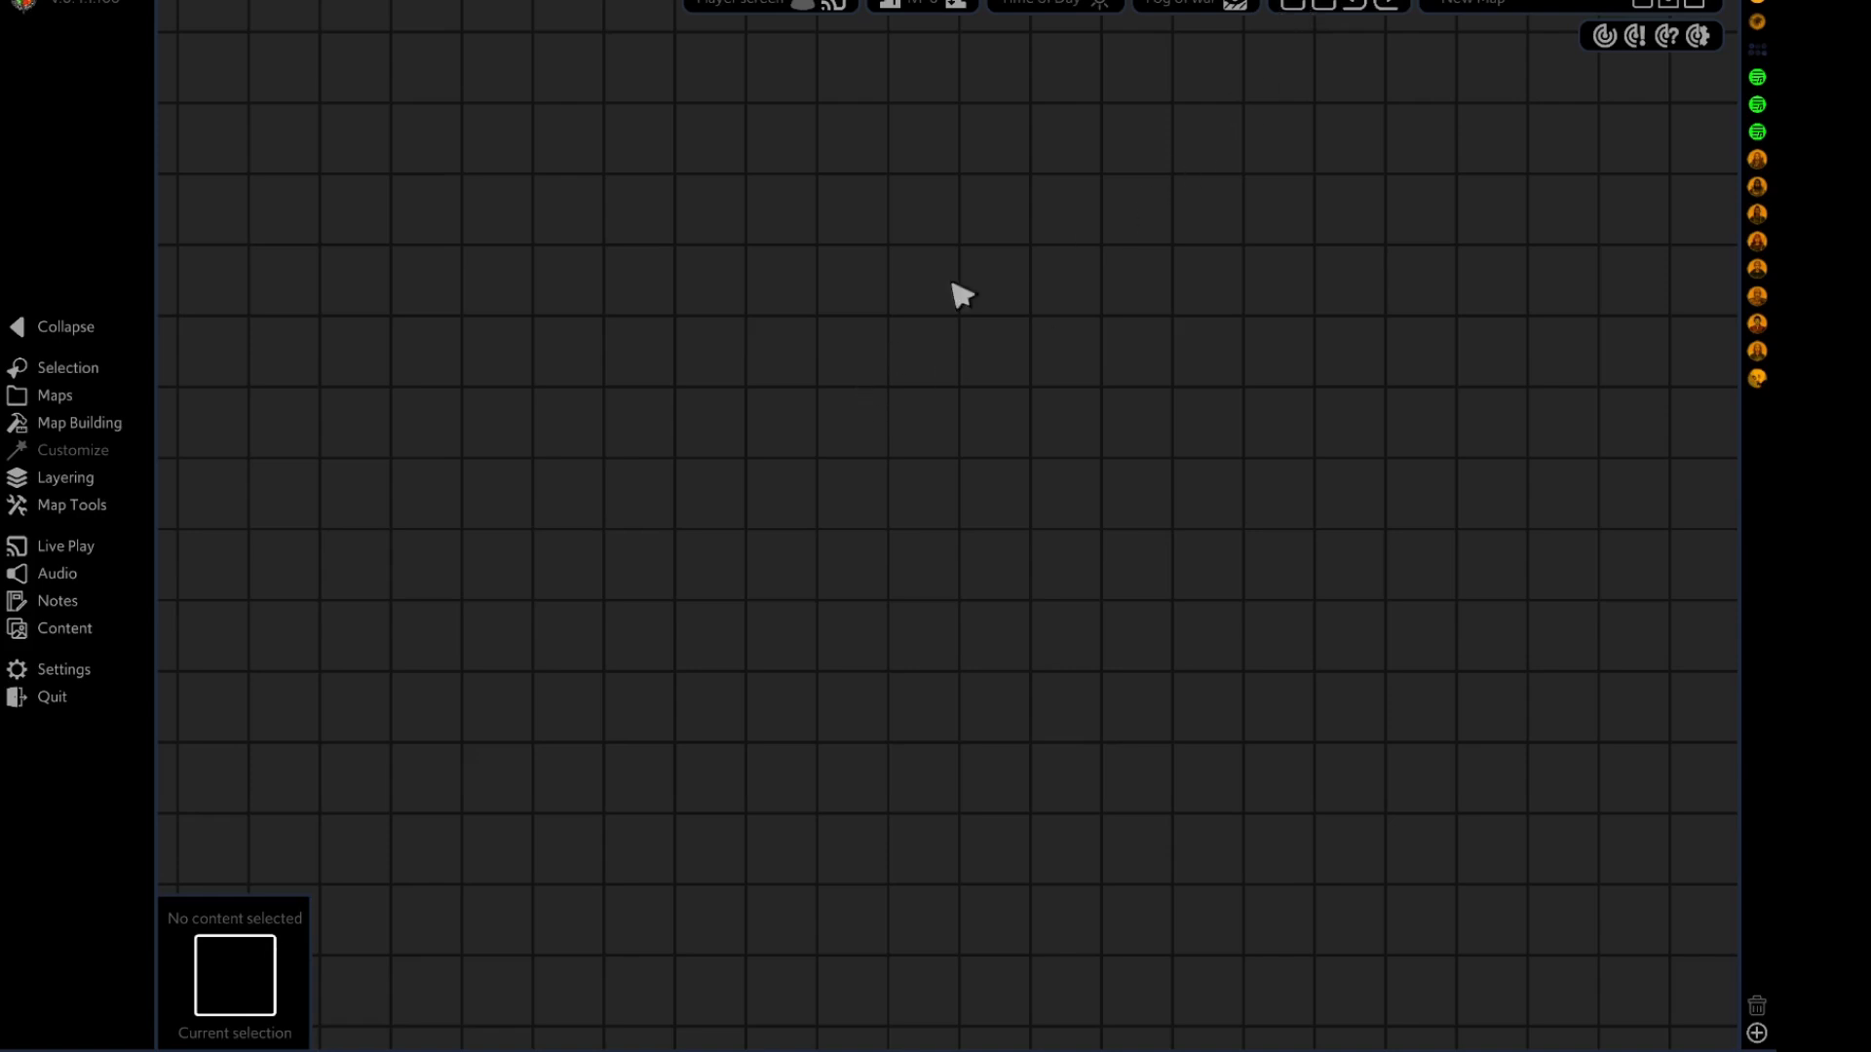
# Import the Universal VTT file river-cave-vtt.dd2vtt from the Desktop exports folder into the empty map.
pyautogui.click(1295, 6)
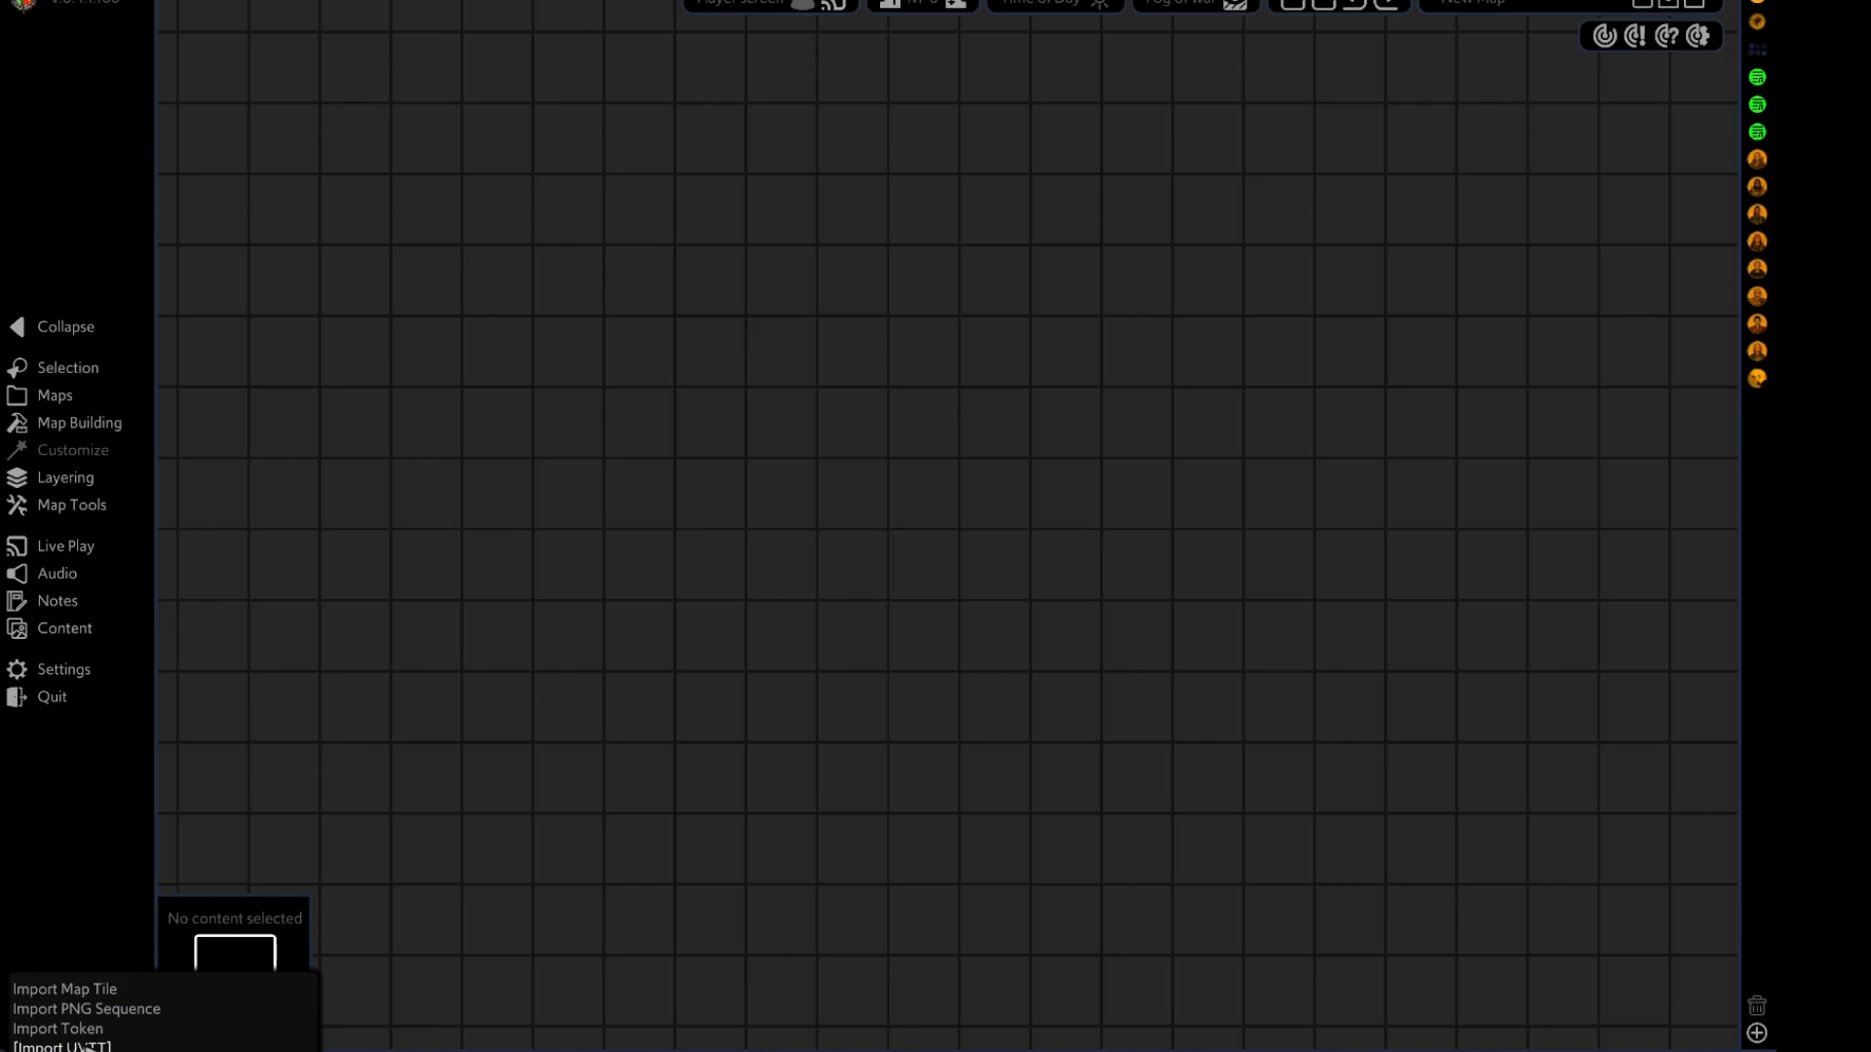
pyautogui.click(75, 1046)
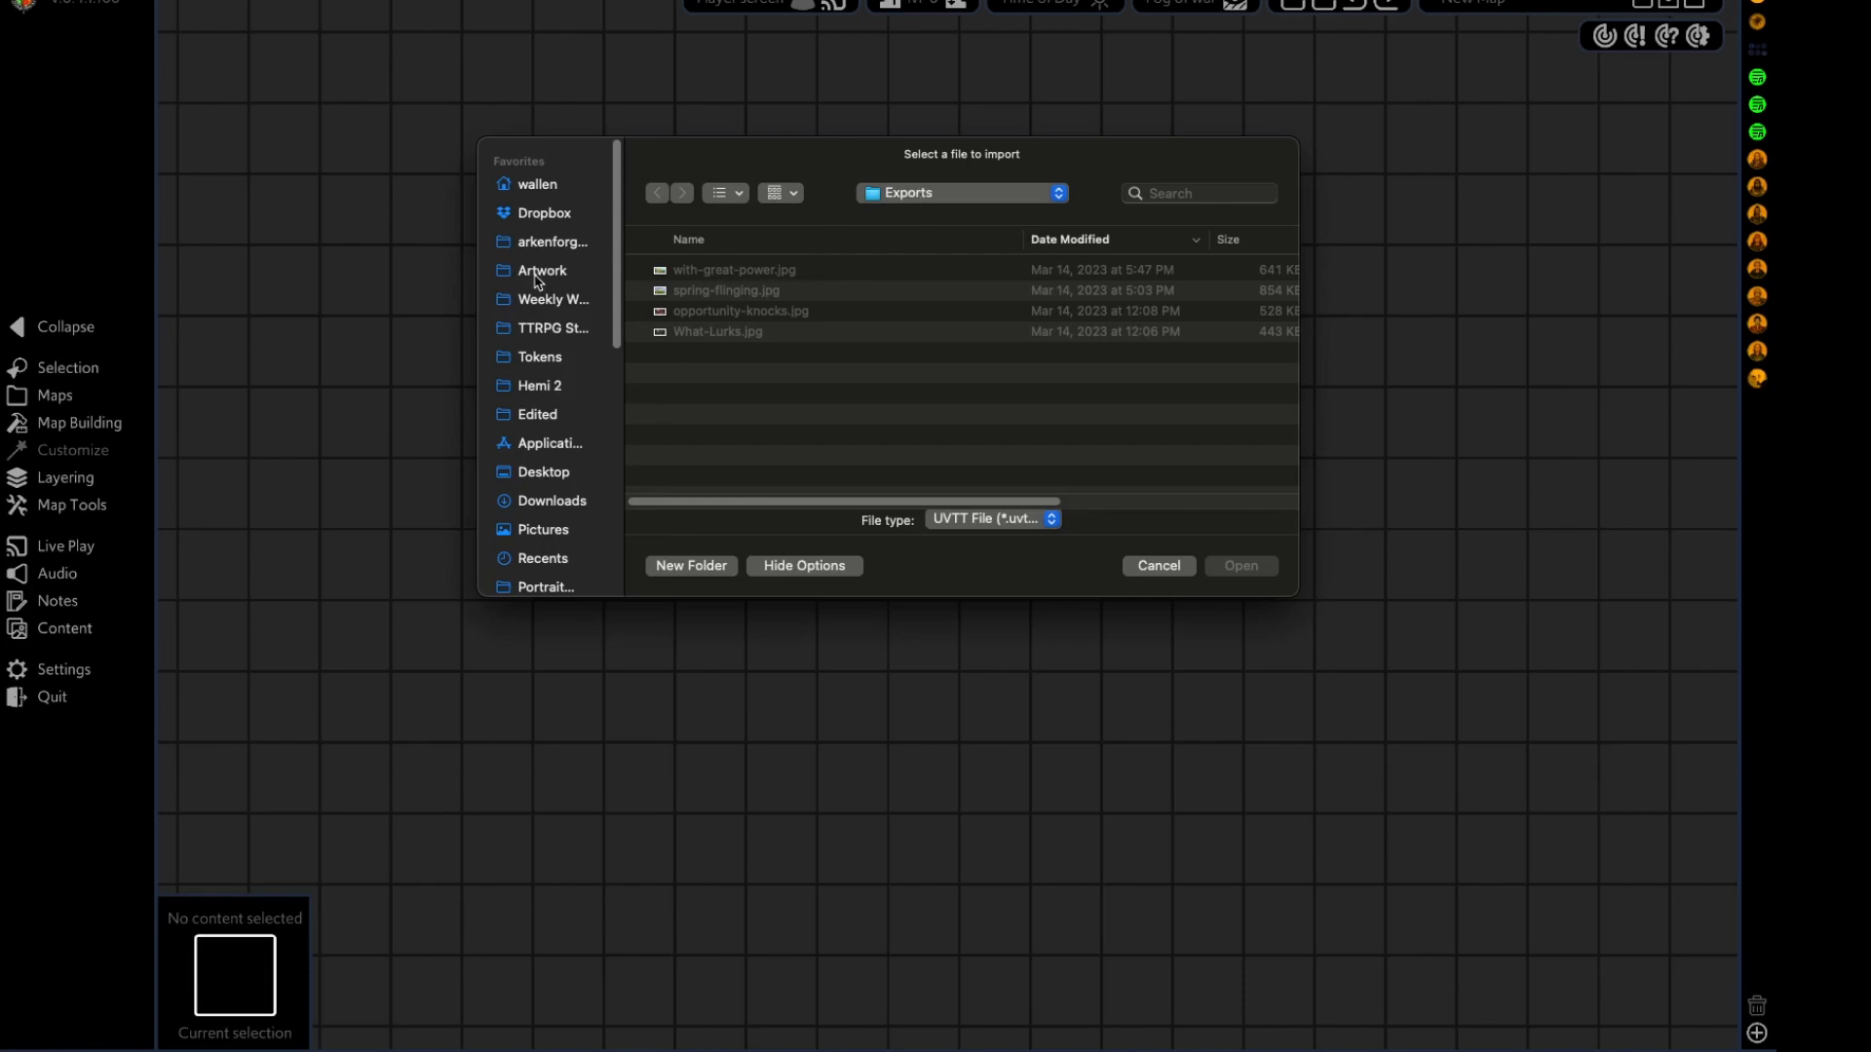
pyautogui.click(539, 476)
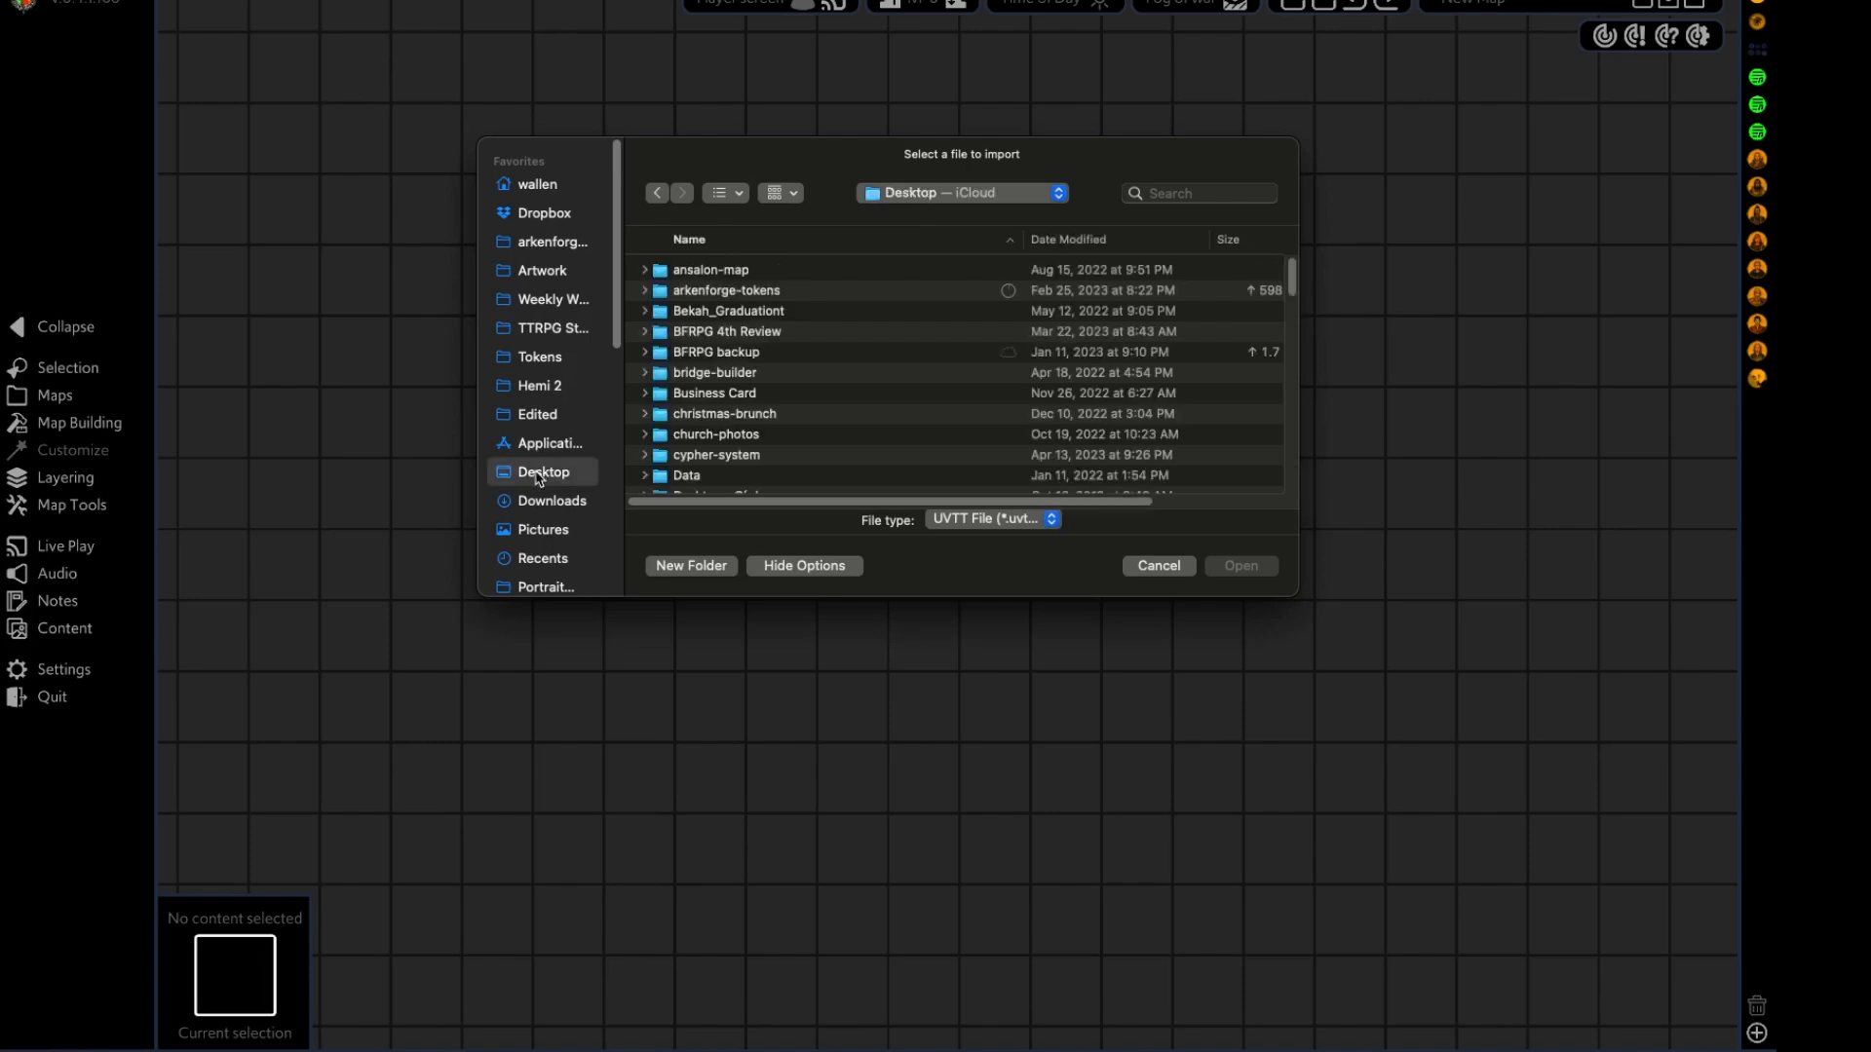
pyautogui.scroll(-4, 710, 444)
pyautogui.click(708, 459)
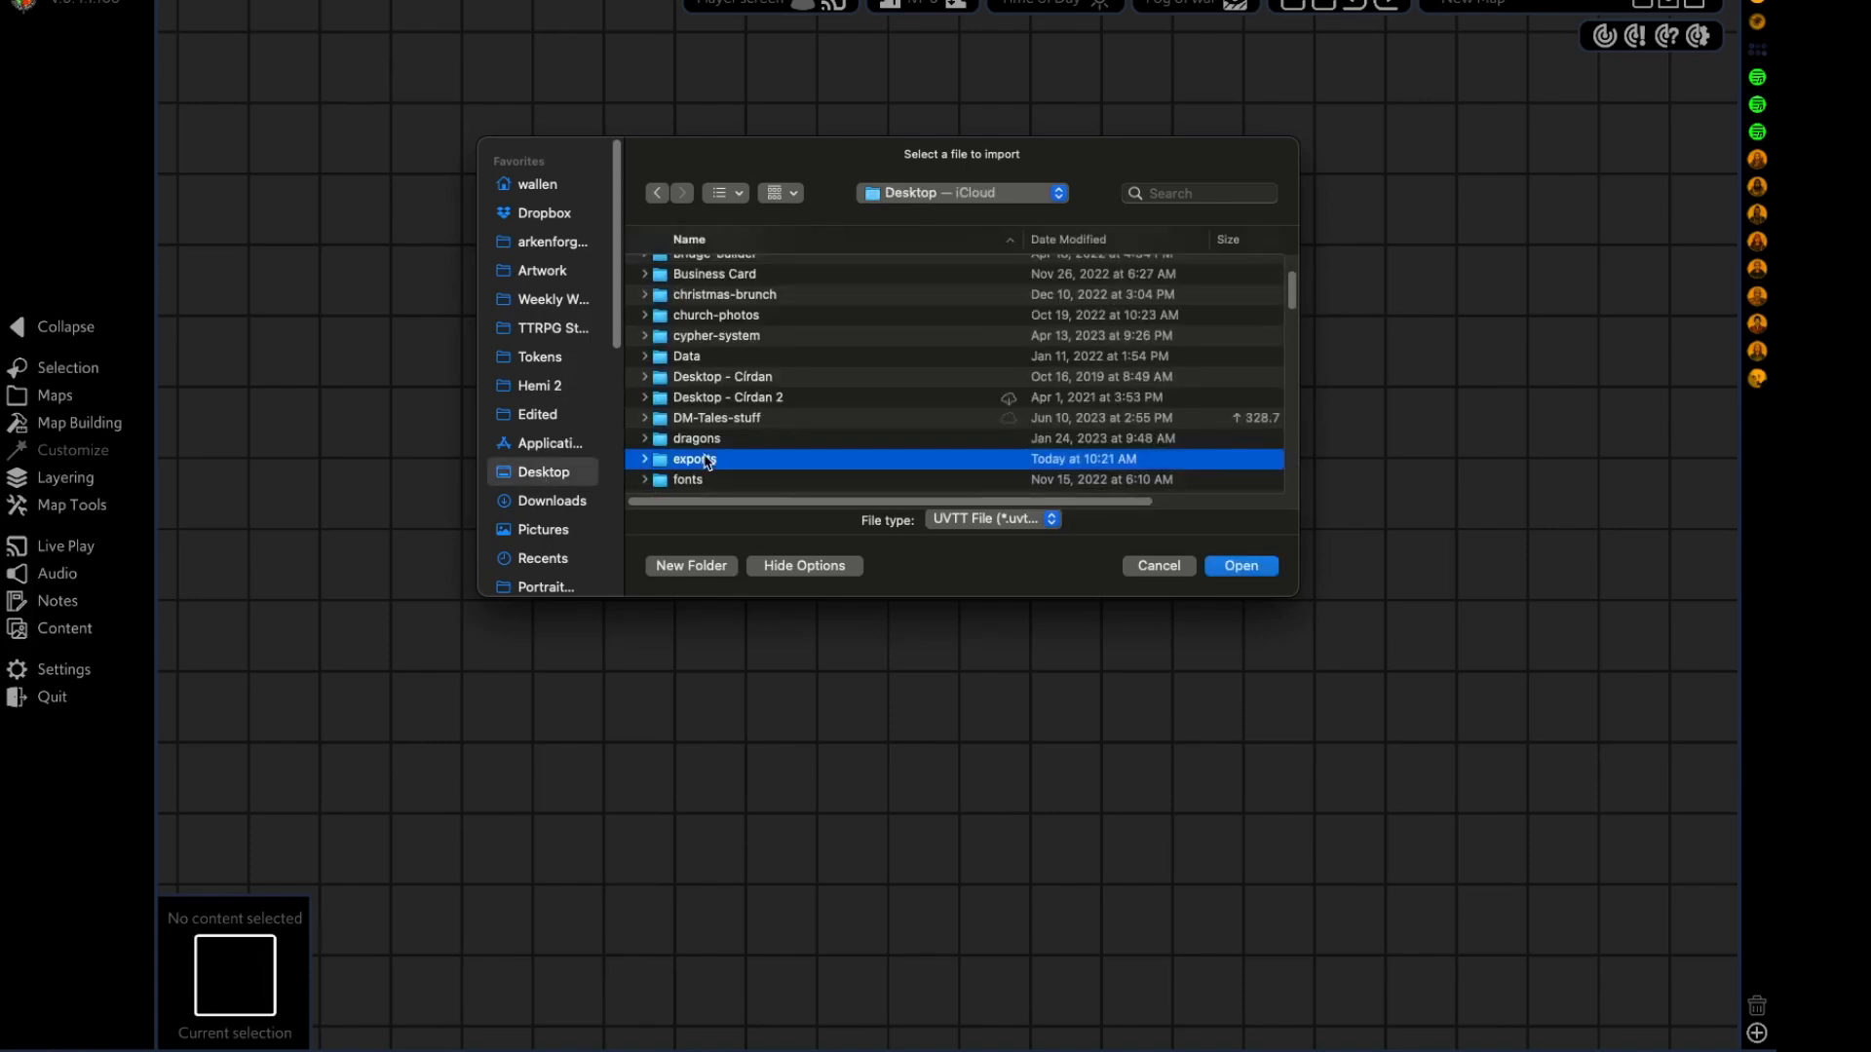
pyautogui.doubleClick(708, 459)
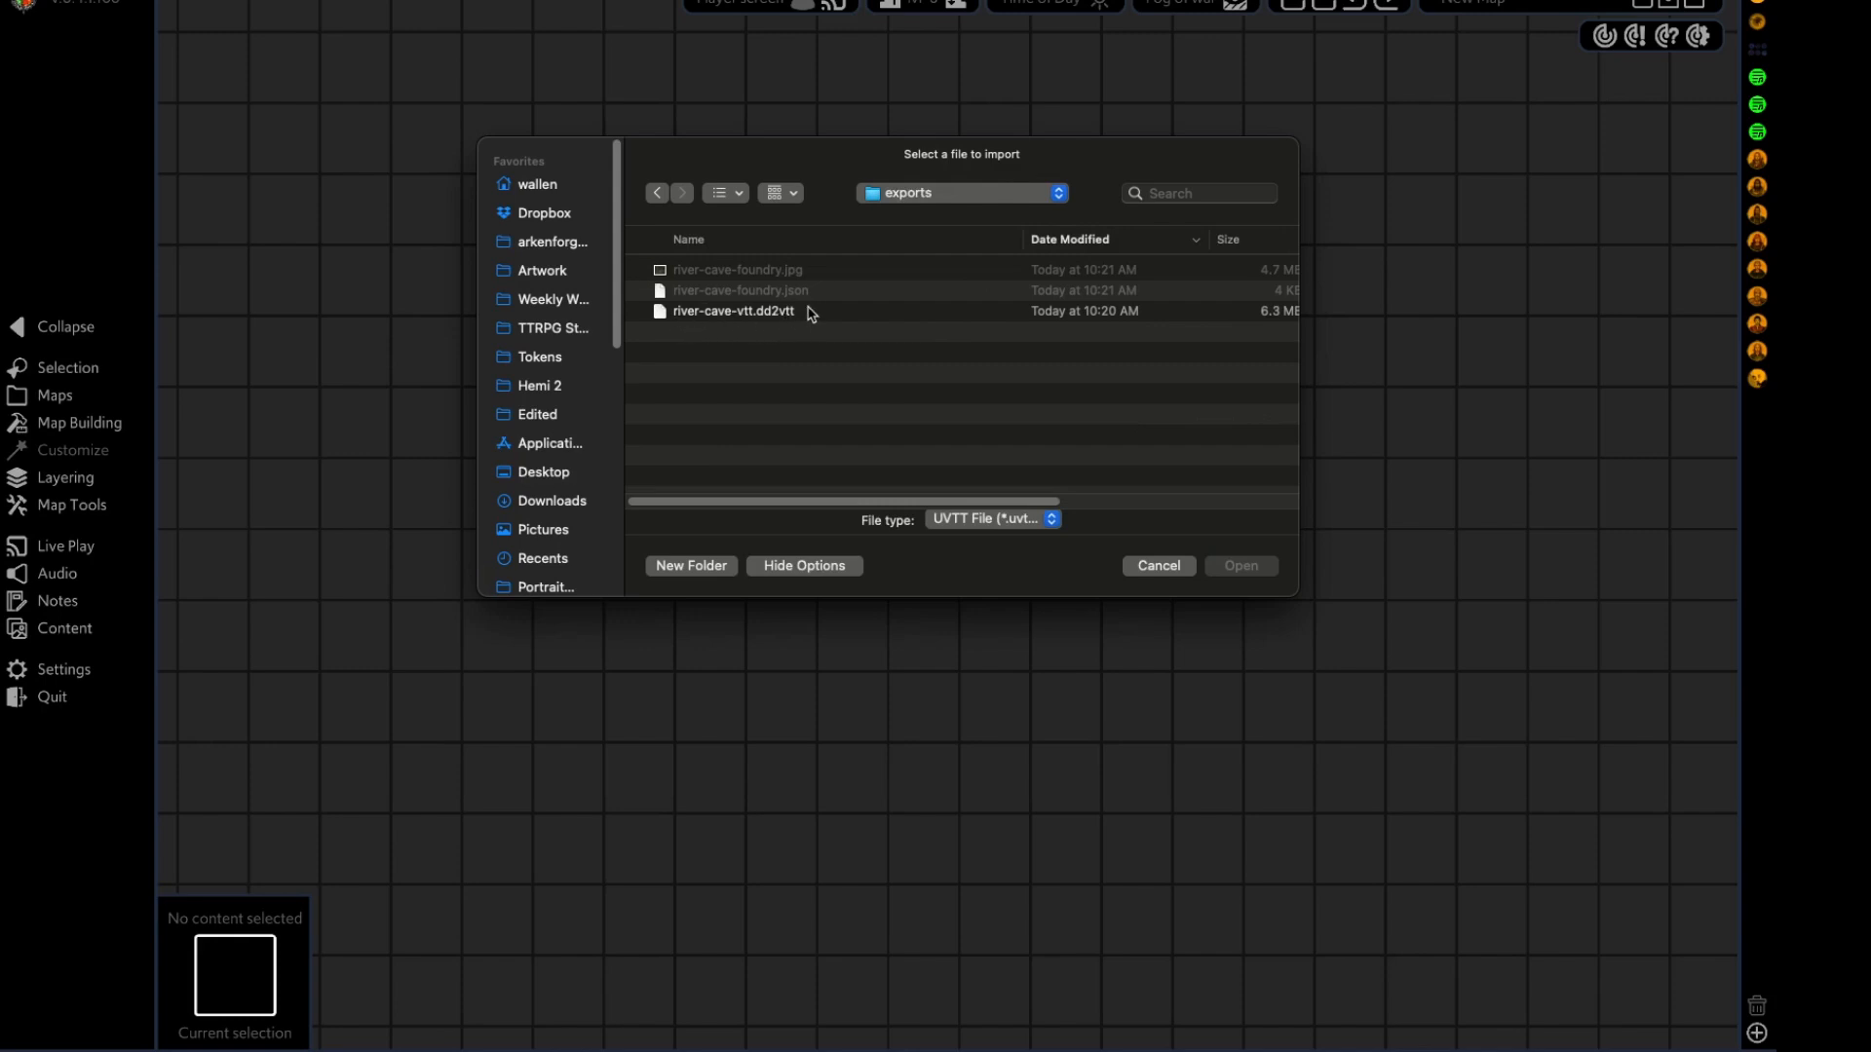
pyautogui.click(740, 319)
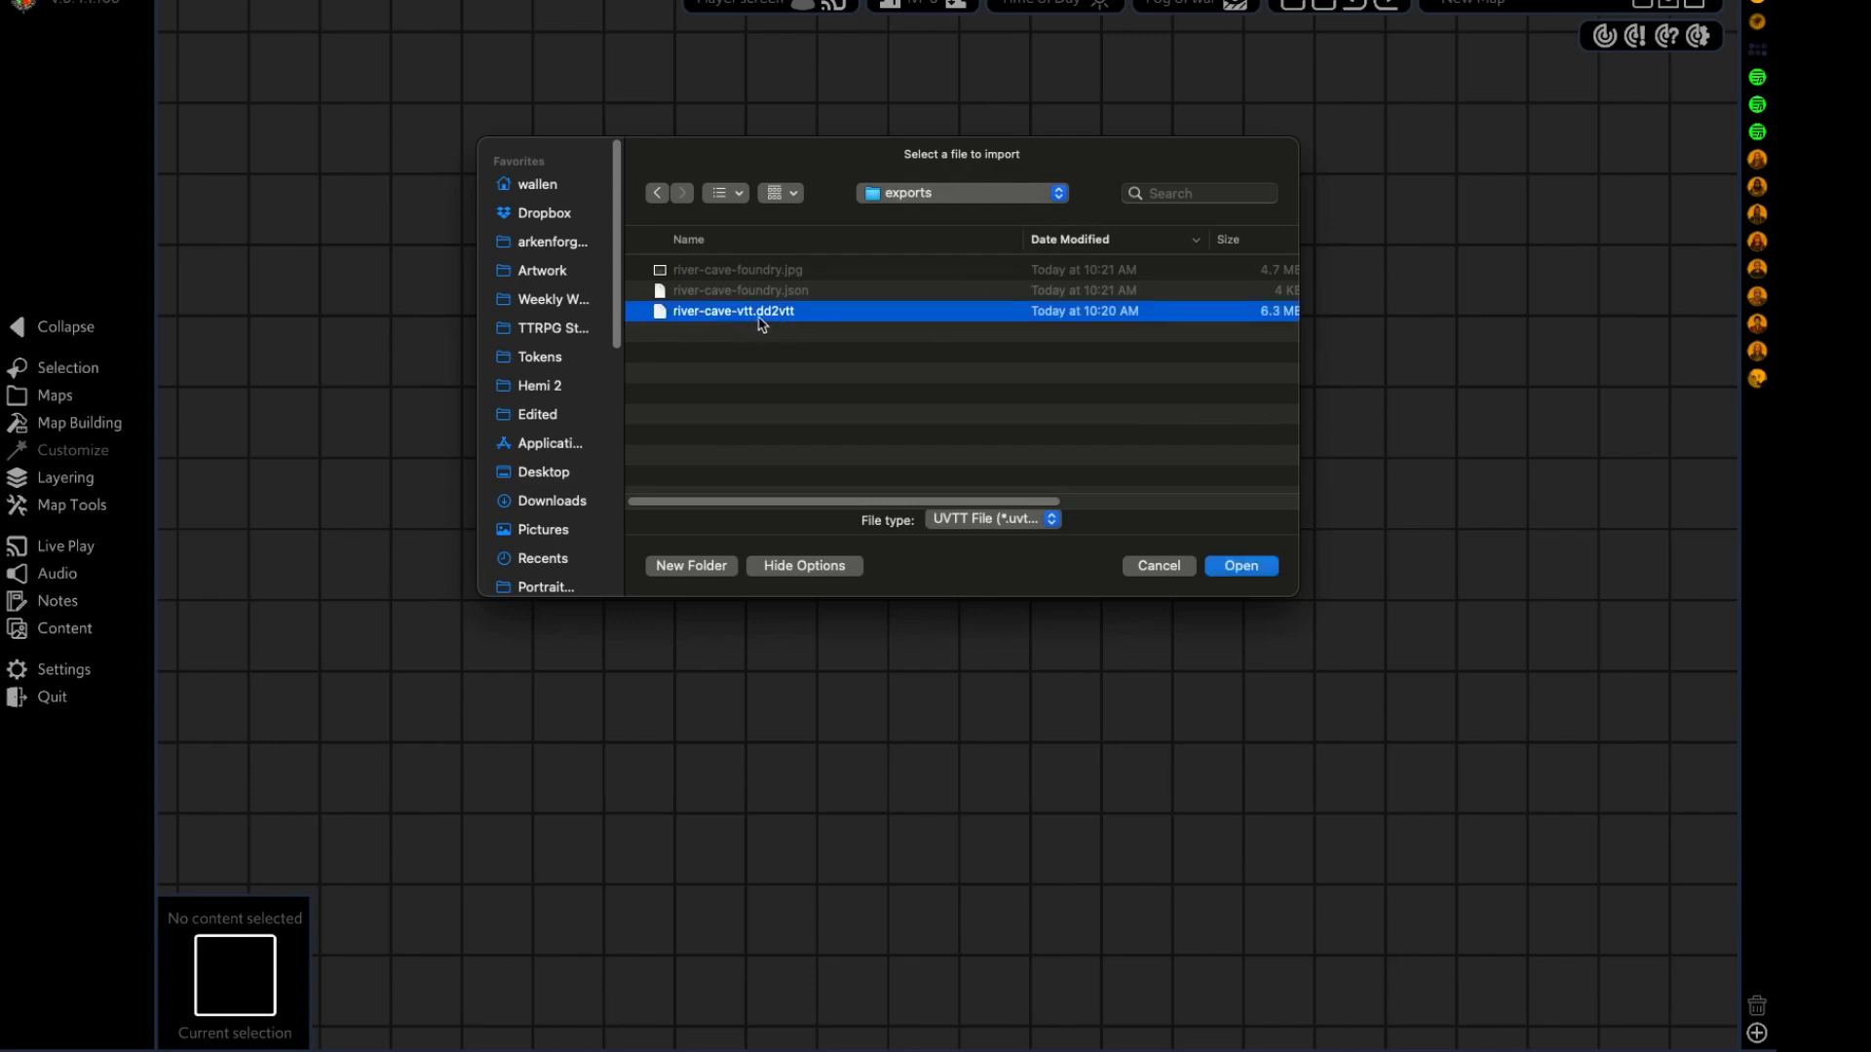
pyautogui.click(1251, 567)
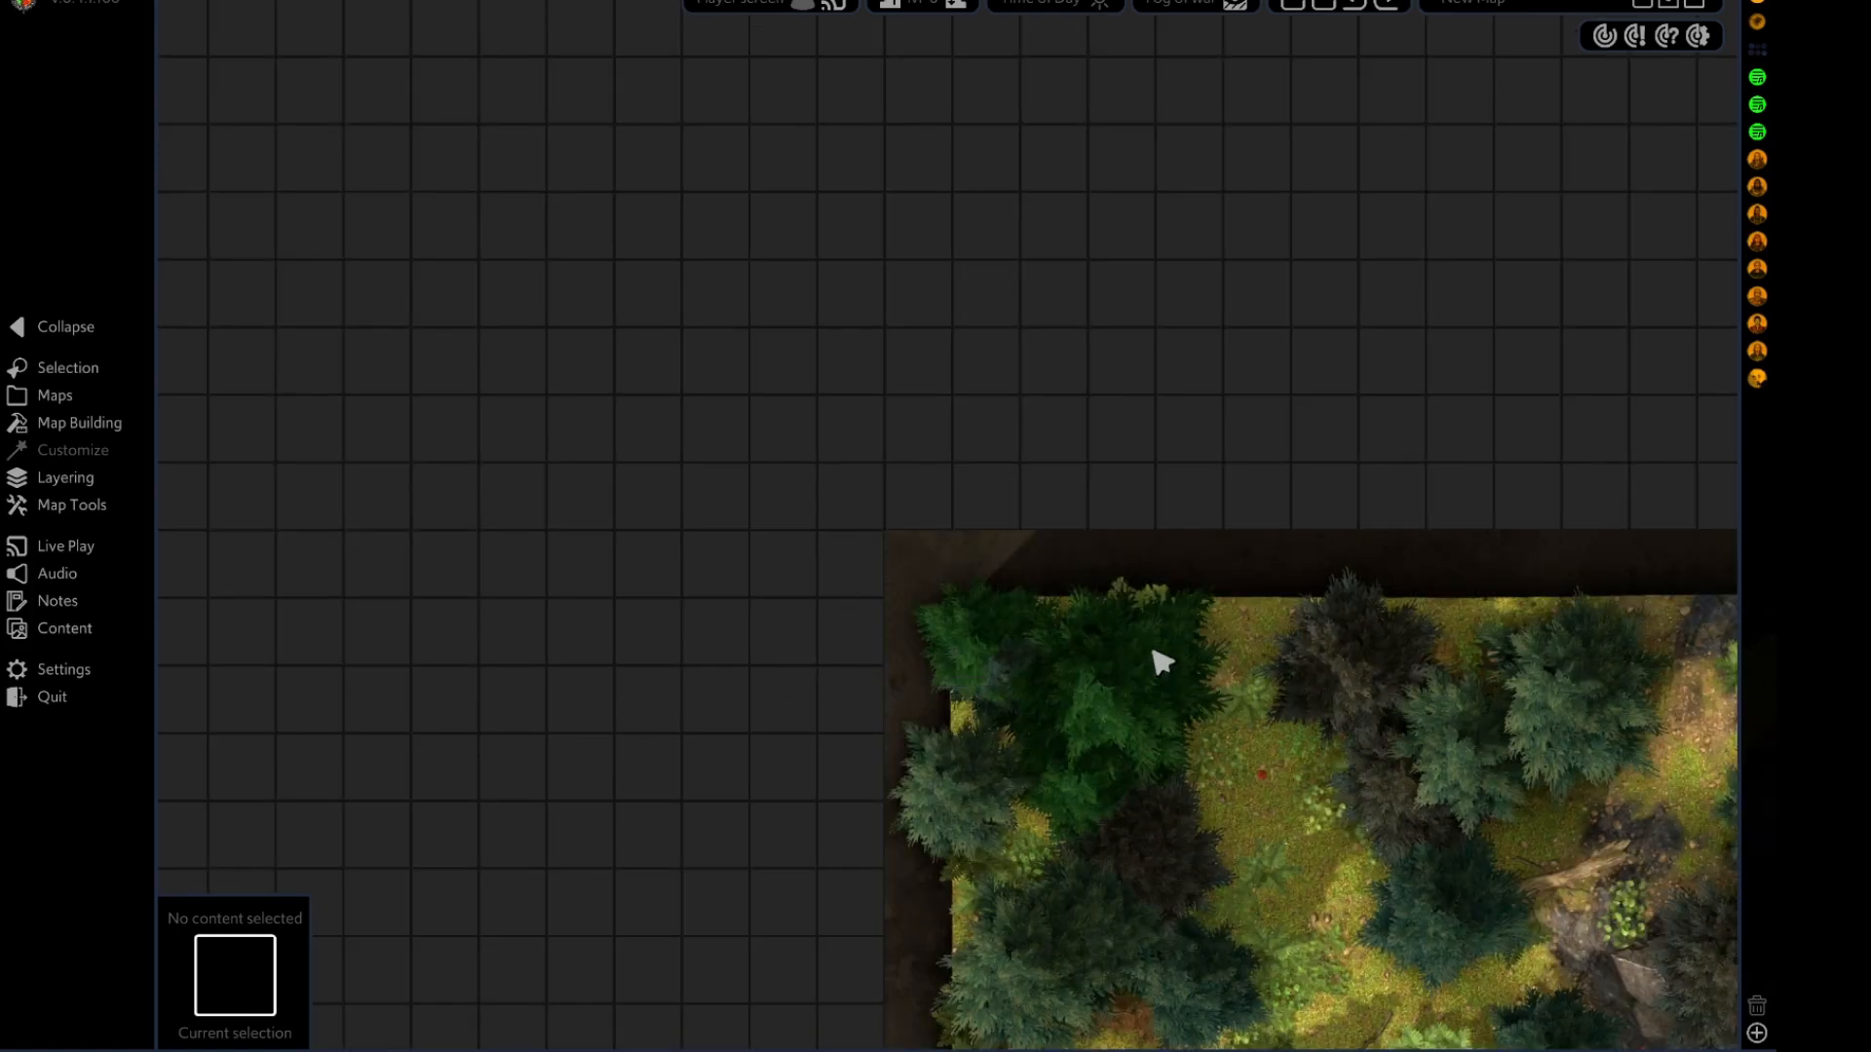
# Examine the imported river-cave map and the barrier outlines around its two dark cave areas.
pyautogui.moveTo(1251, 712); pyautogui.dragTo(576, 167)
pyautogui.scroll(-5, 650, 354)
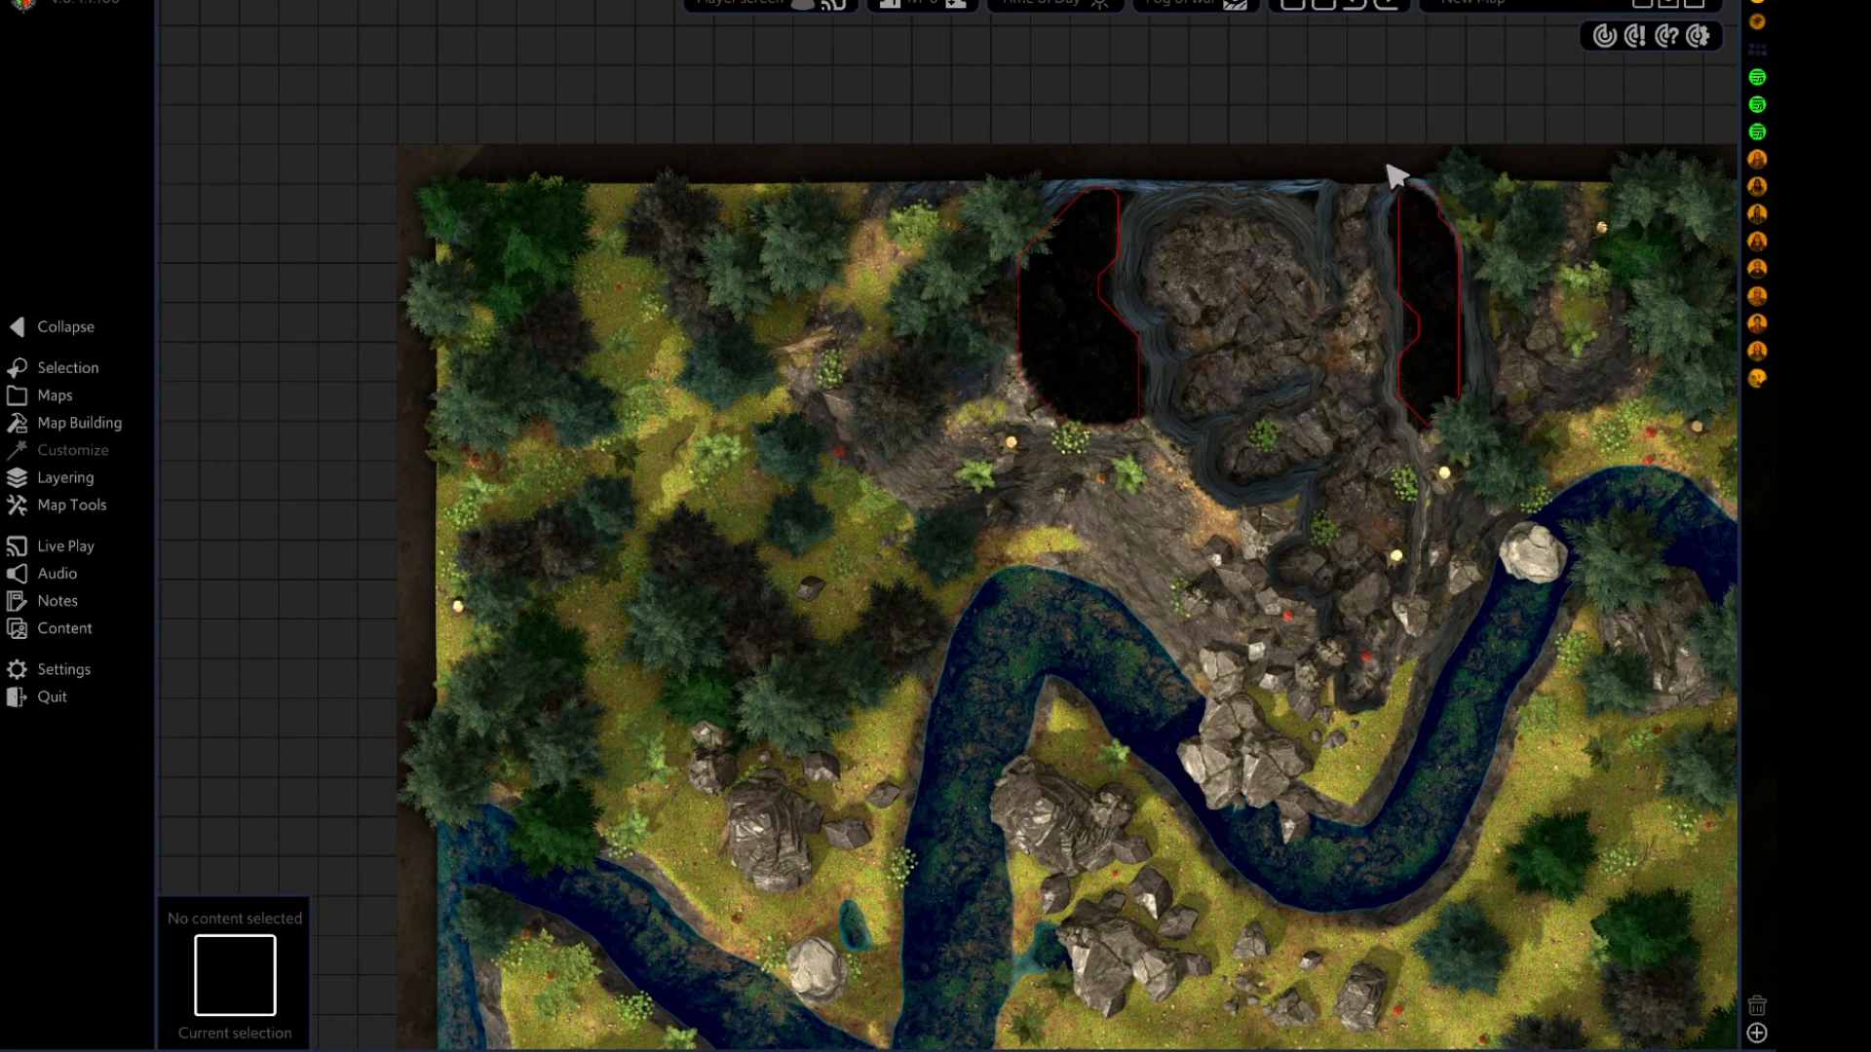
pyautogui.click(1403, 308)
pyautogui.click(1310, 311)
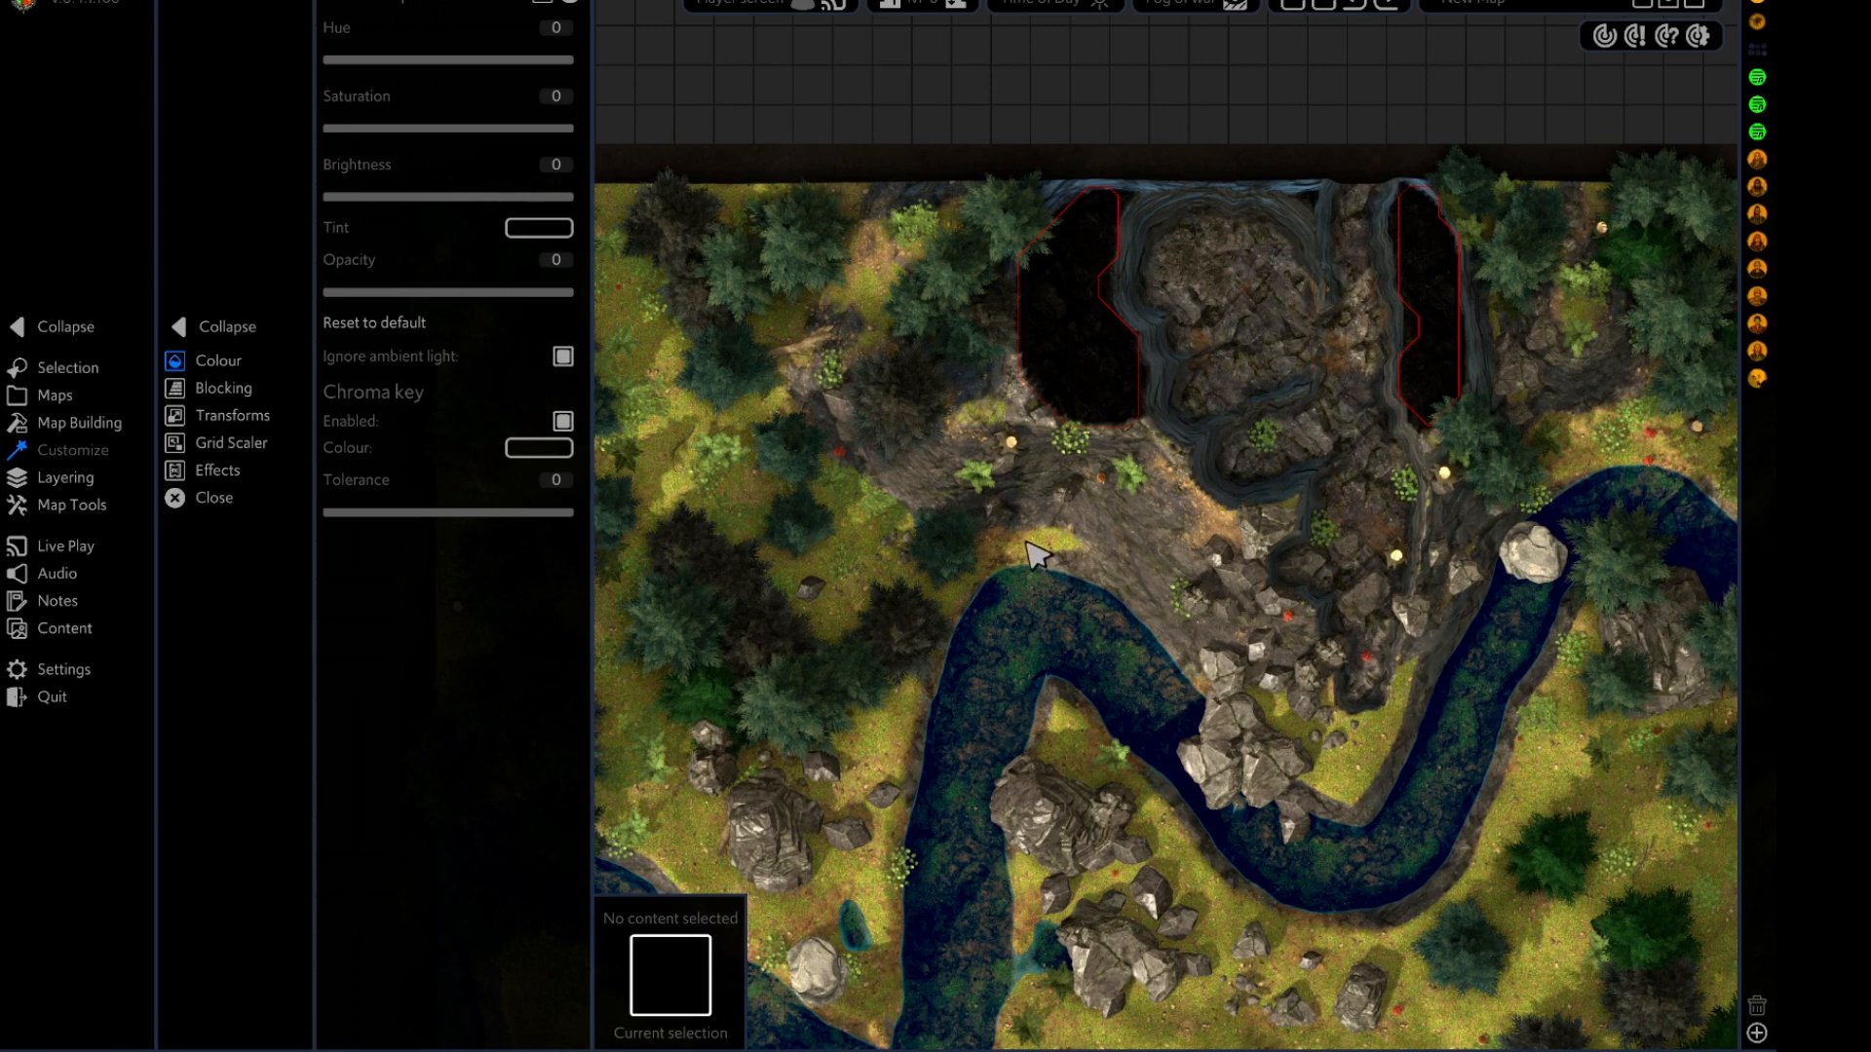
# Draw two barriers with the Barriers tool along the cliff edges below the two dark cave areas.
pyautogui.click(62, 507)
pyautogui.click(62, 423)
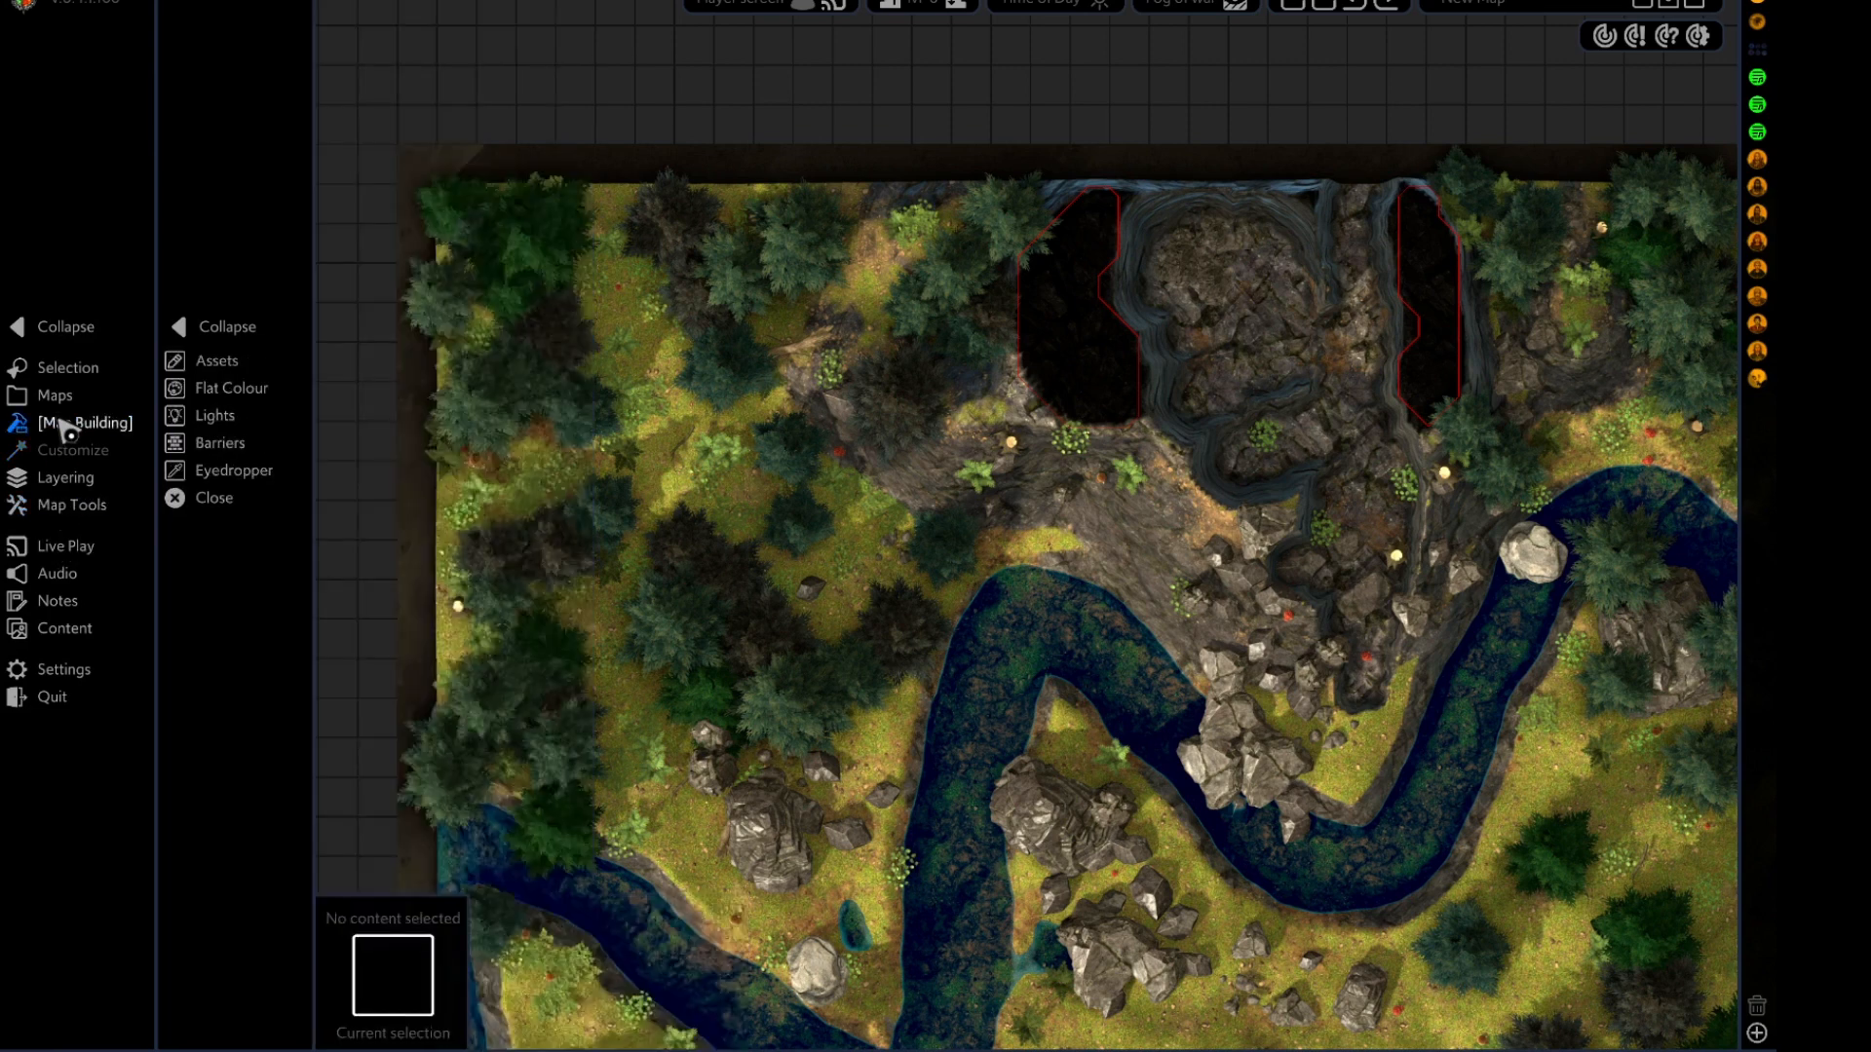
pyautogui.click(220, 443)
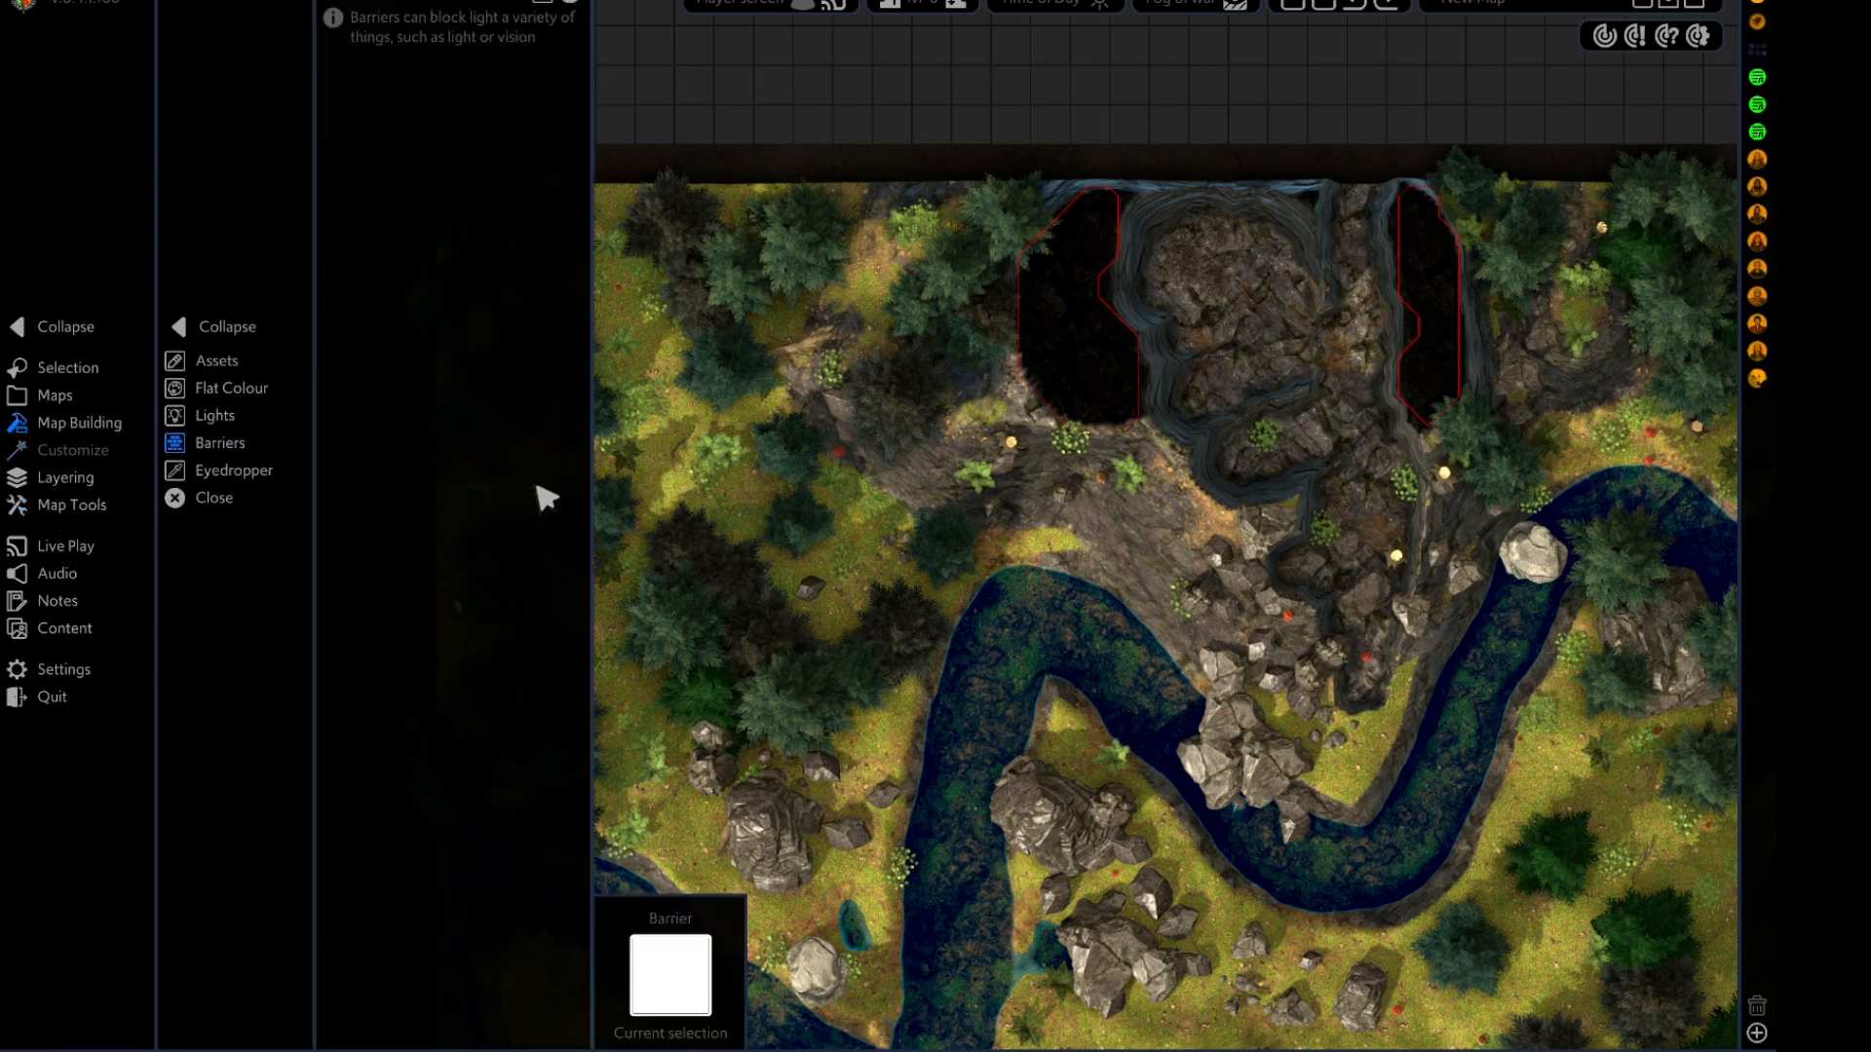
pyautogui.click(1138, 422)
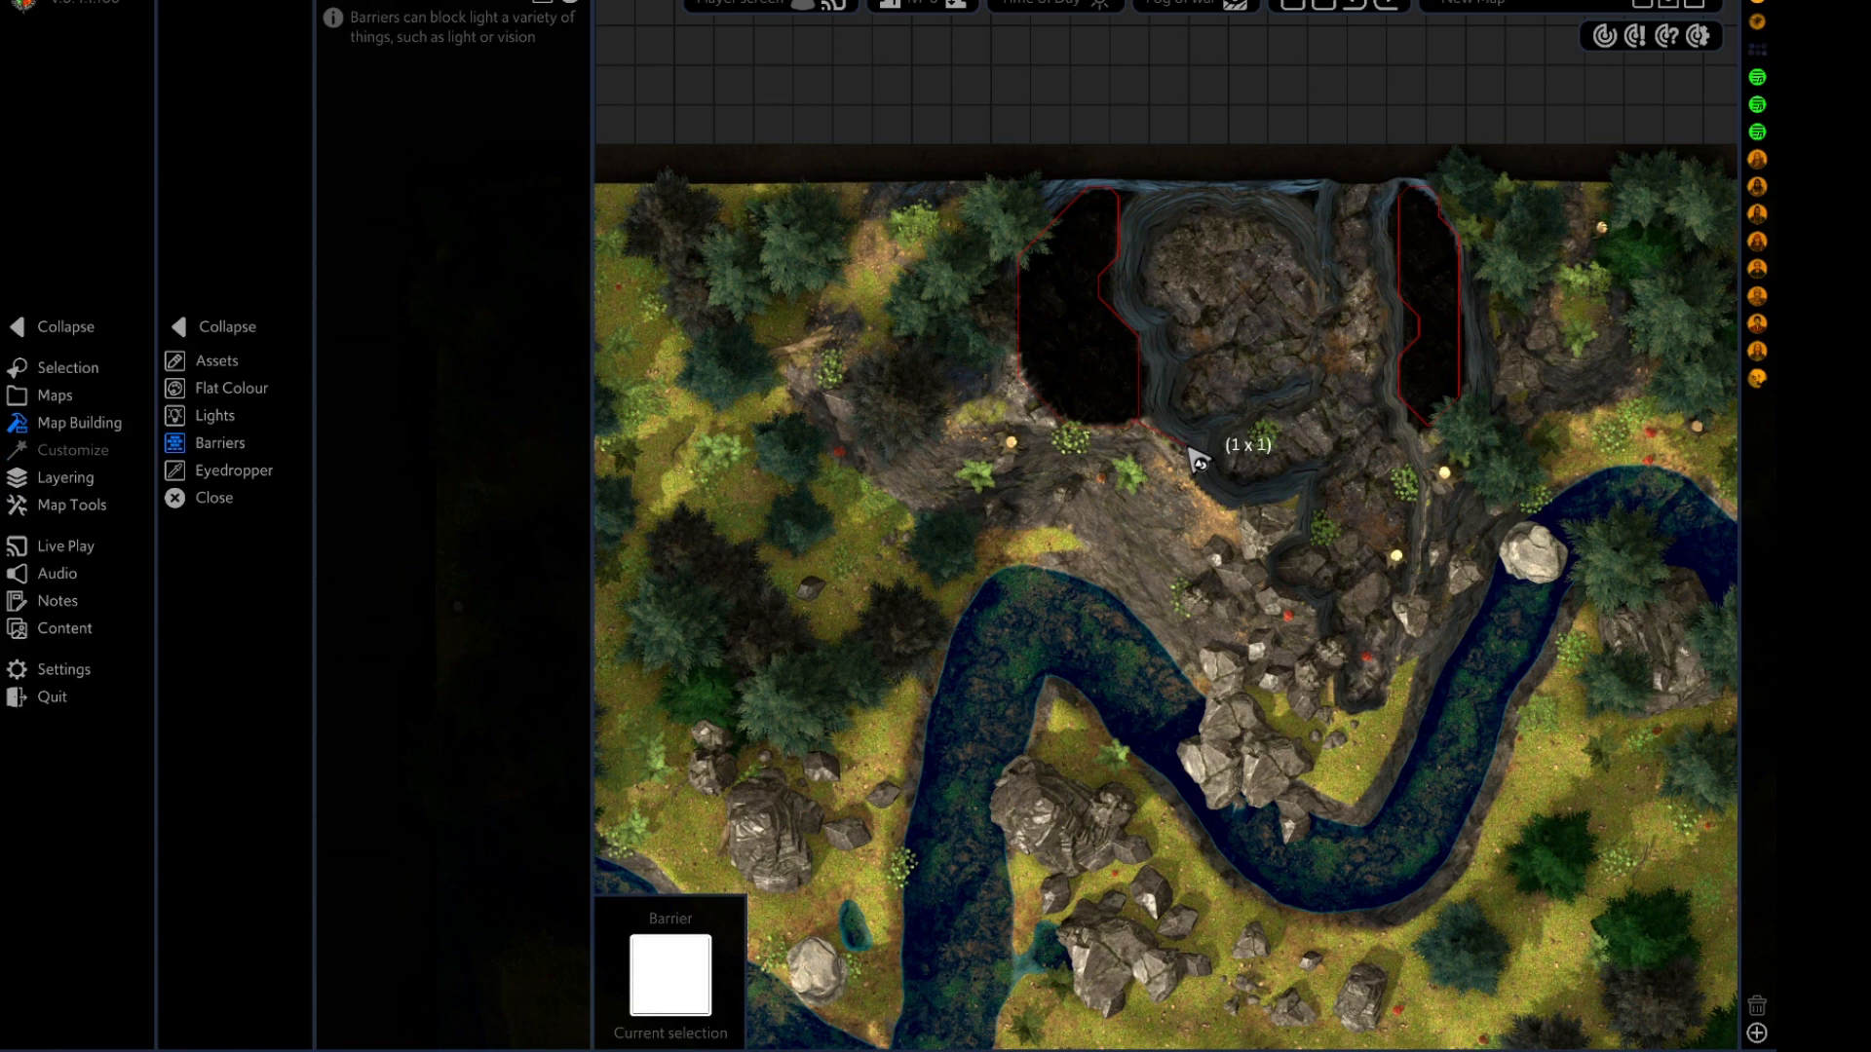
pyautogui.click(1216, 497)
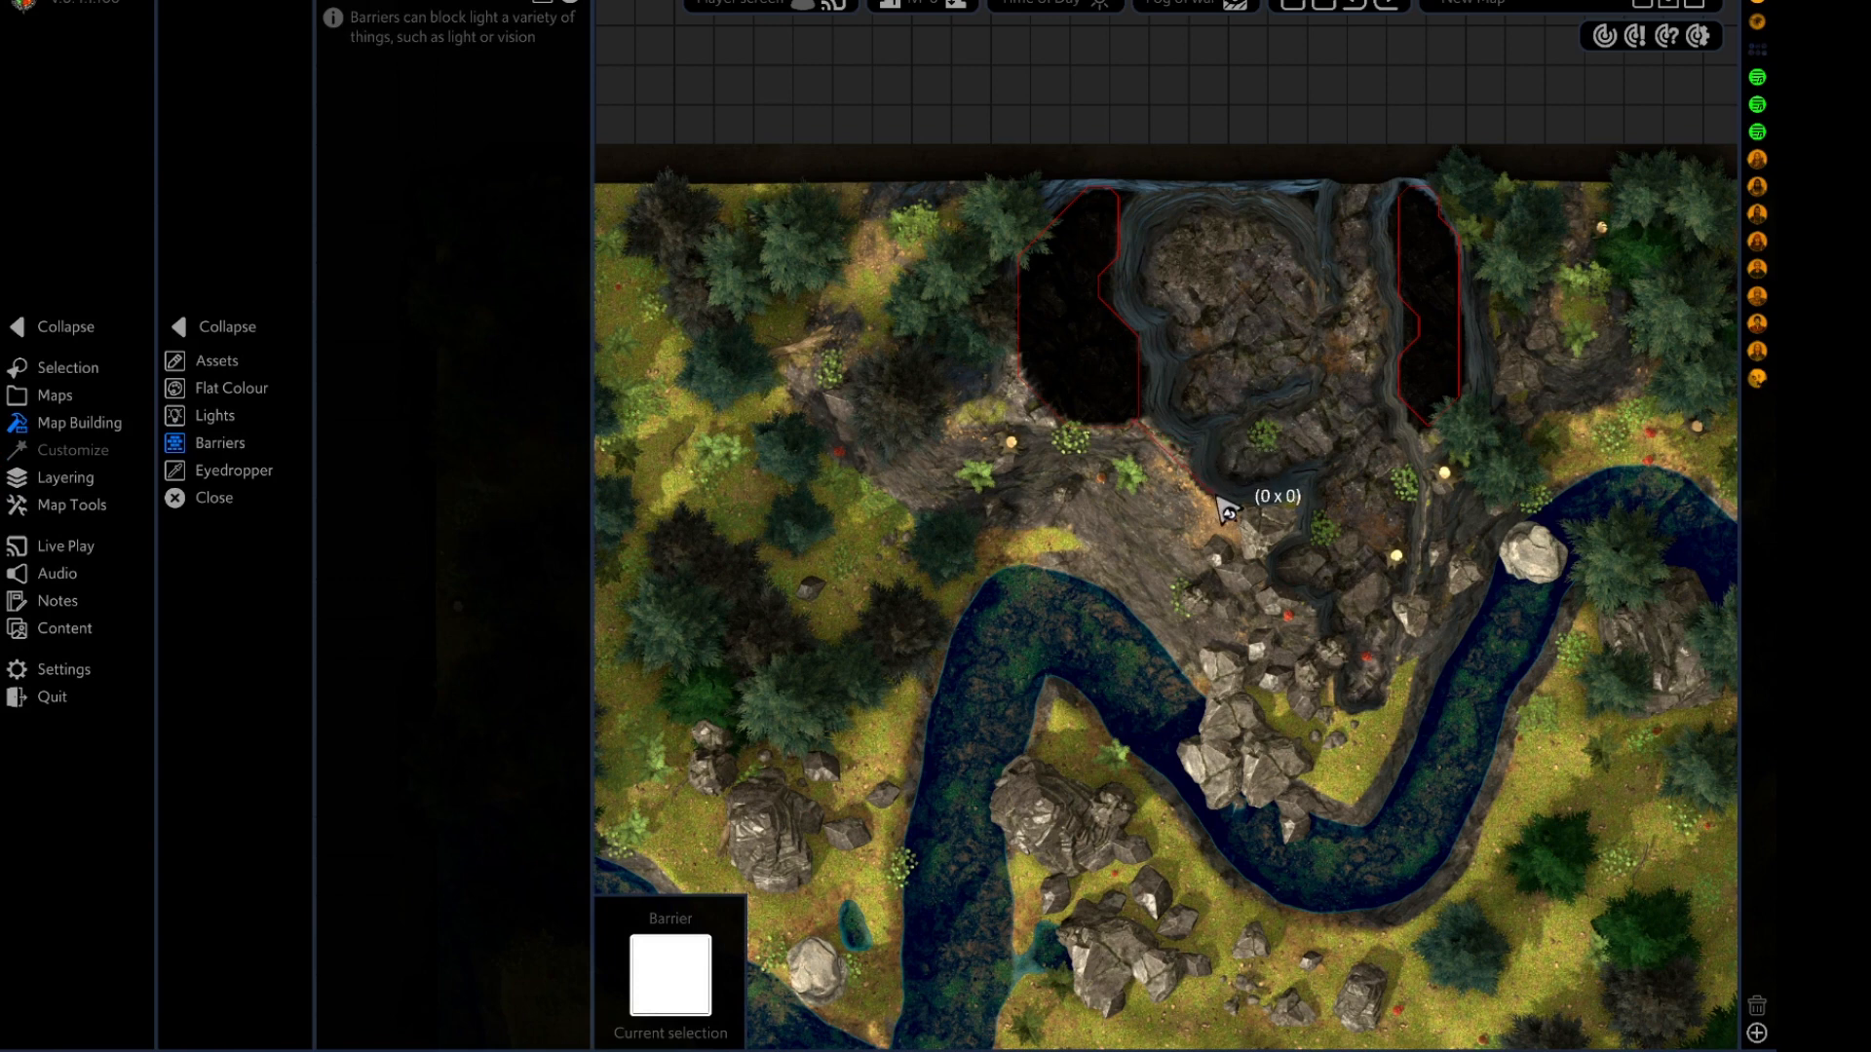
pyautogui.click(1297, 480)
pyautogui.click(1298, 528)
pyautogui.click(1268, 572)
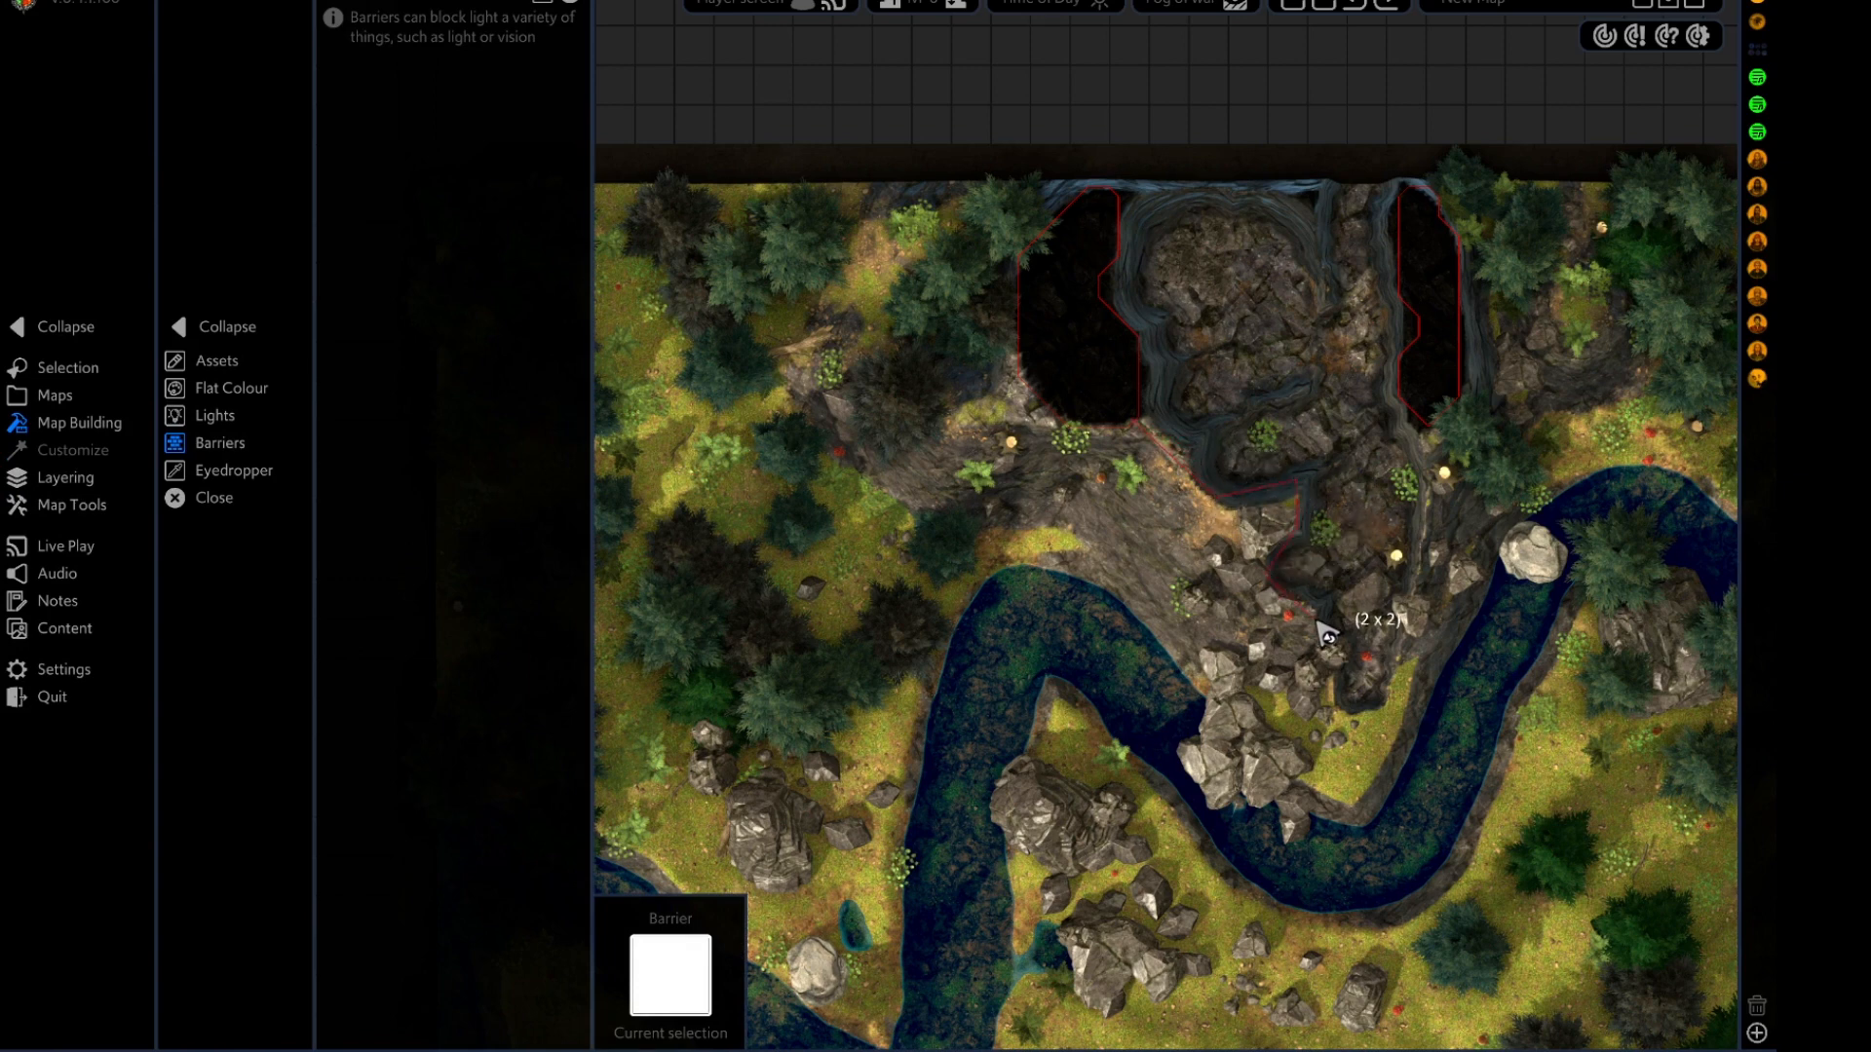
pyautogui.click(1315, 622)
pyautogui.rightClick(1316, 623)
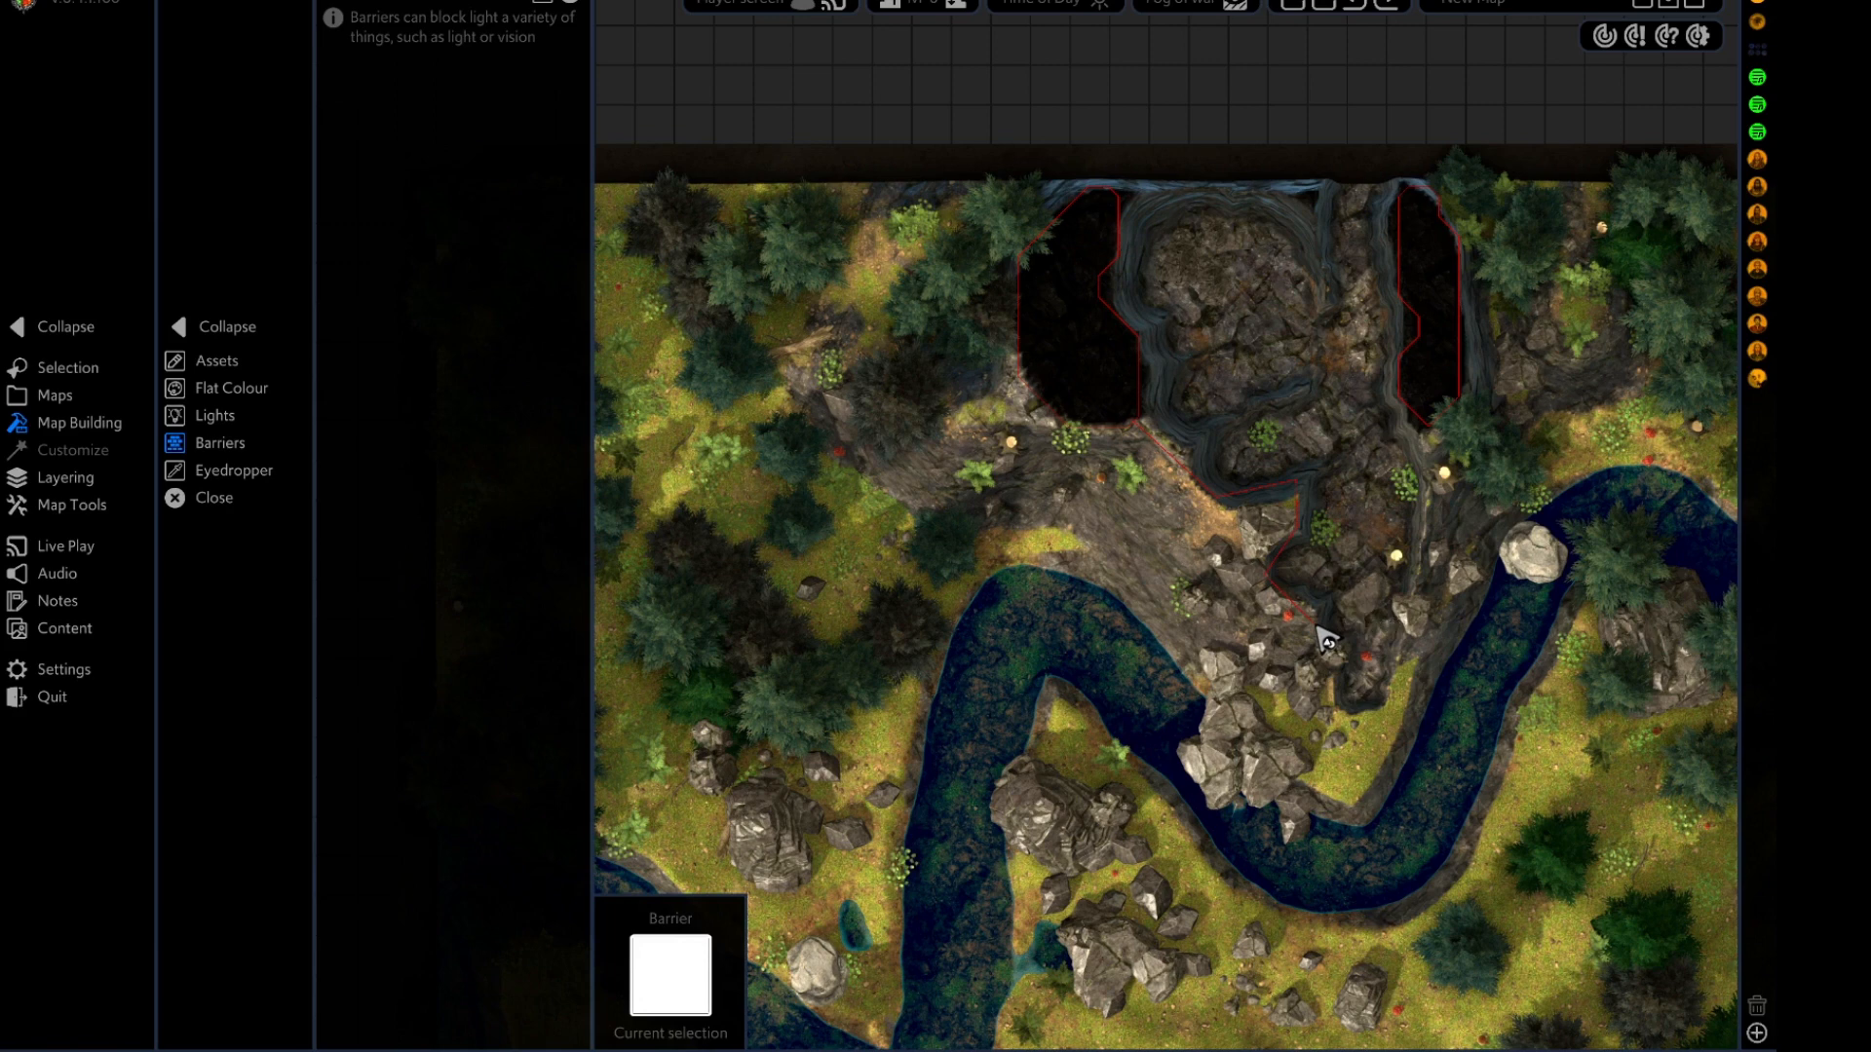
pyautogui.click(1426, 427)
pyautogui.click(1425, 563)
pyautogui.rightClick(1400, 670)
pyautogui.moveTo(1122, 602); pyautogui.dragTo(914, 488)
pyautogui.scroll(-3, 974, 489)
pyautogui.moveTo(986, 551); pyautogui.dragTo(1257, 523)
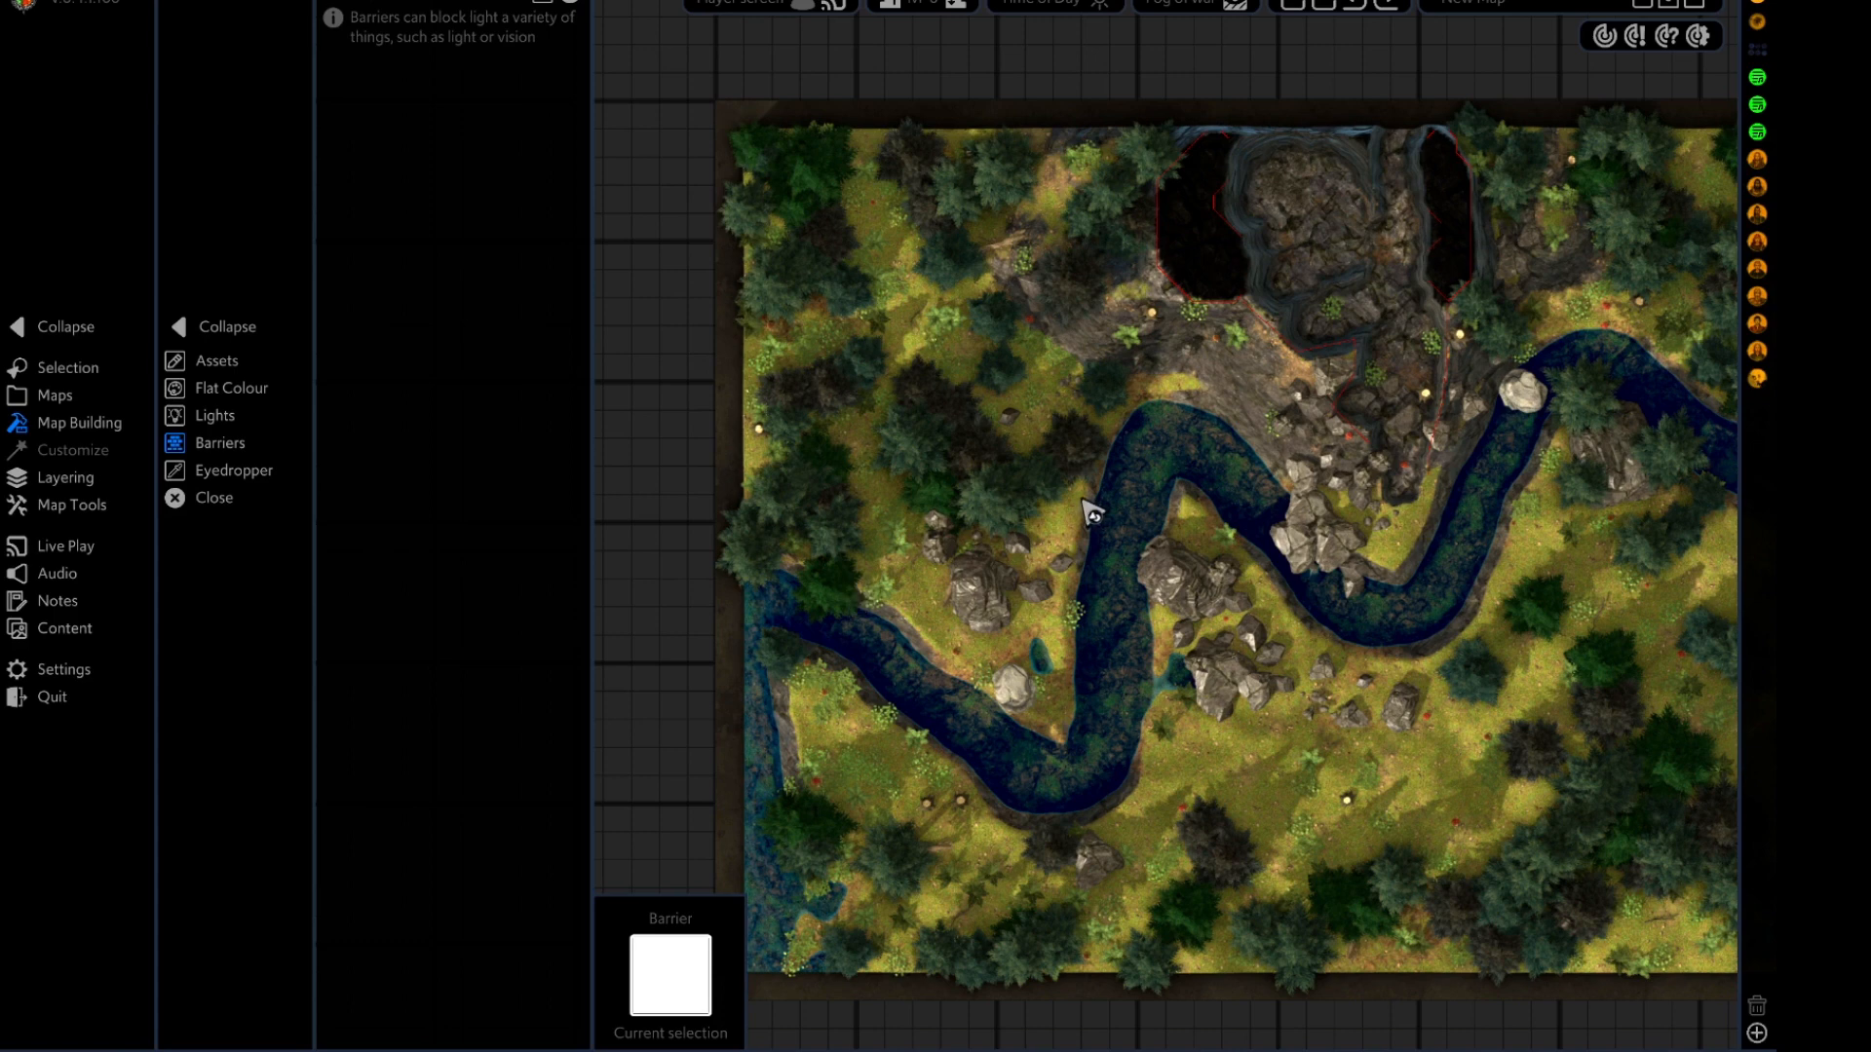
pyautogui.moveTo(1349, 672); pyautogui.dragTo(1224, 648)
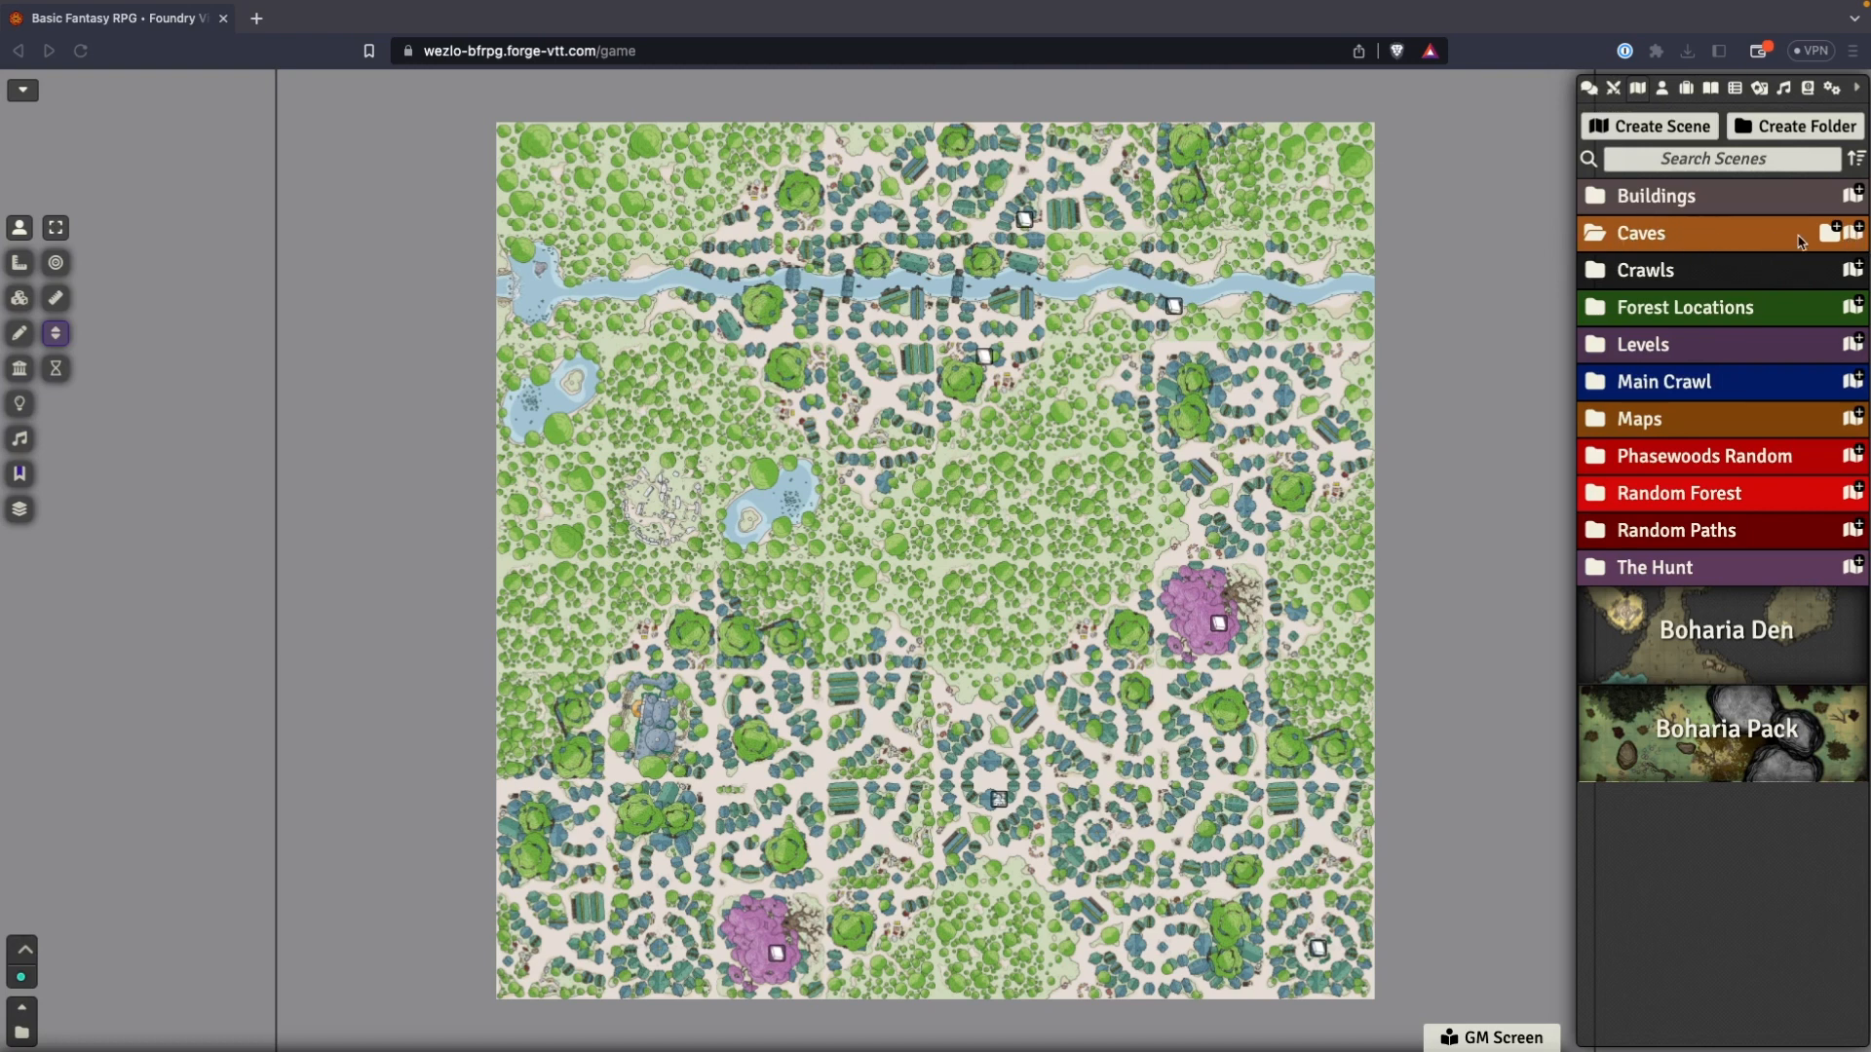
# Switch to Foundry VTT, create a scene named al;kfjadkfaj in the Caves folder, and dismiss its configuration.
pyautogui.click(1860, 233)
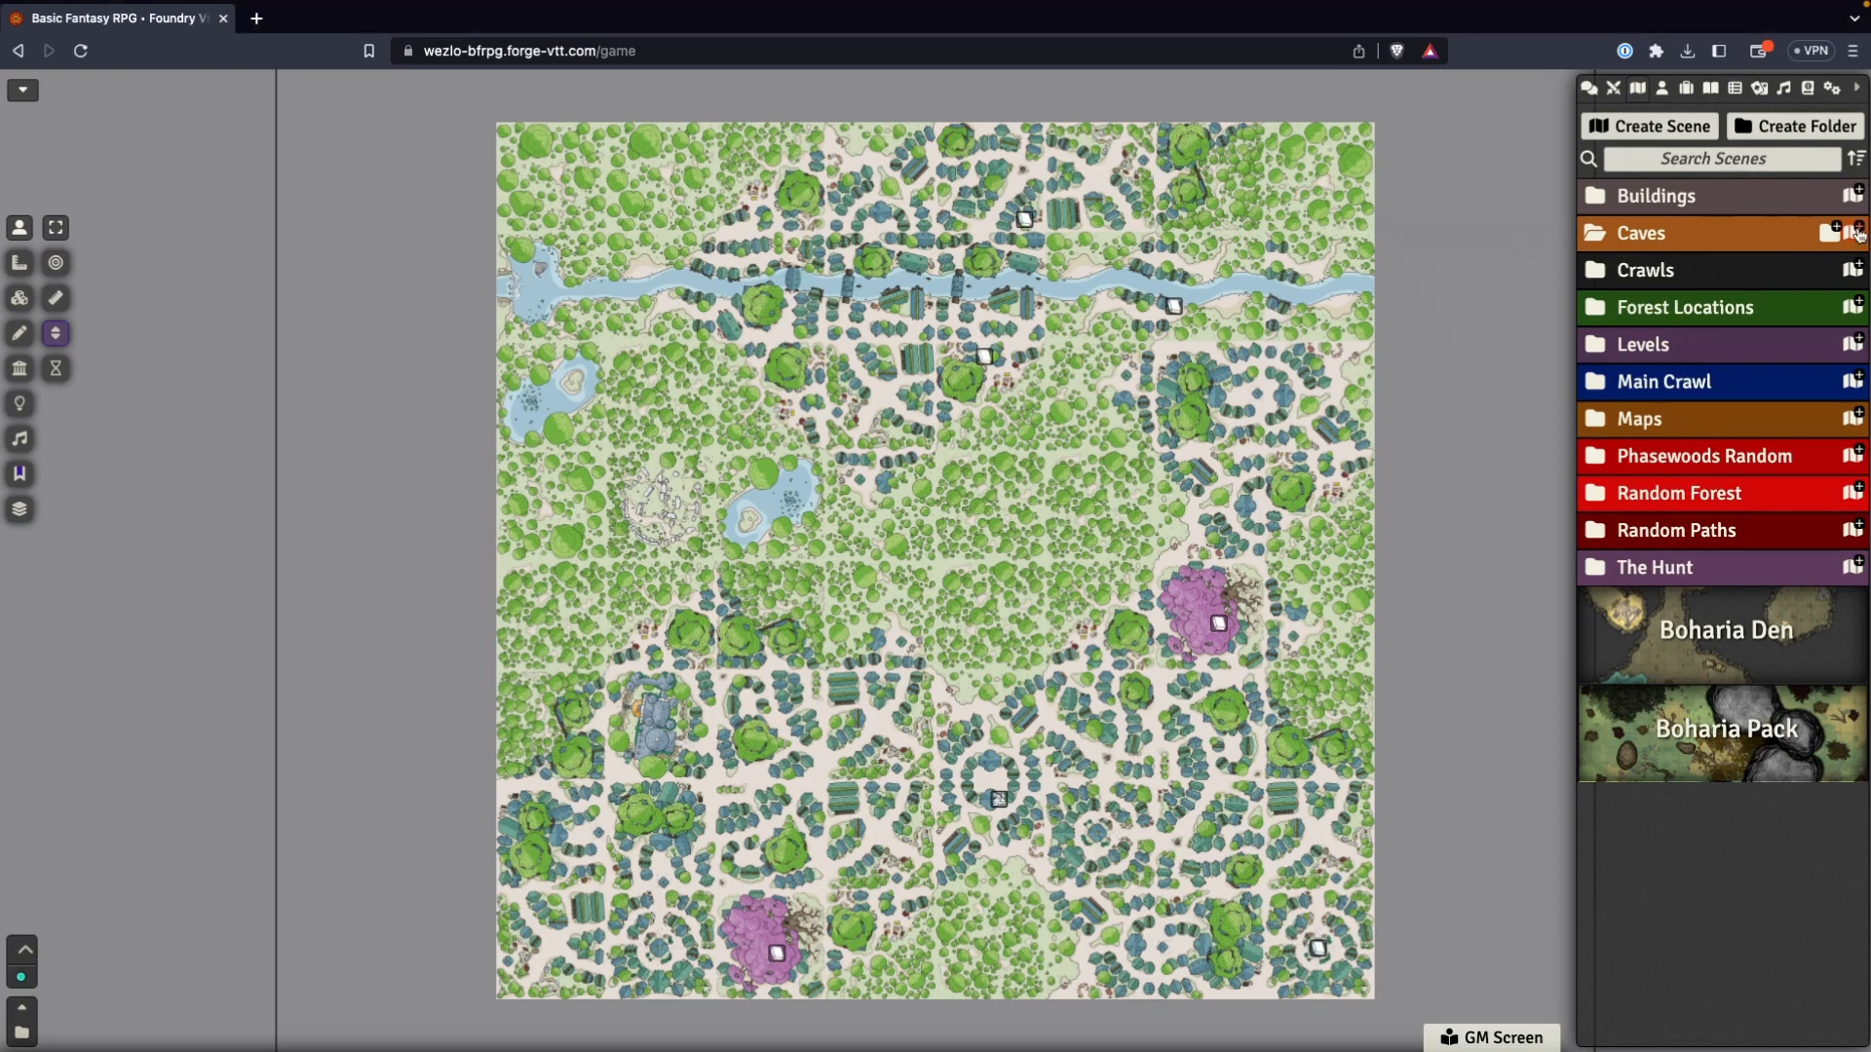
pyautogui.click(1860, 234)
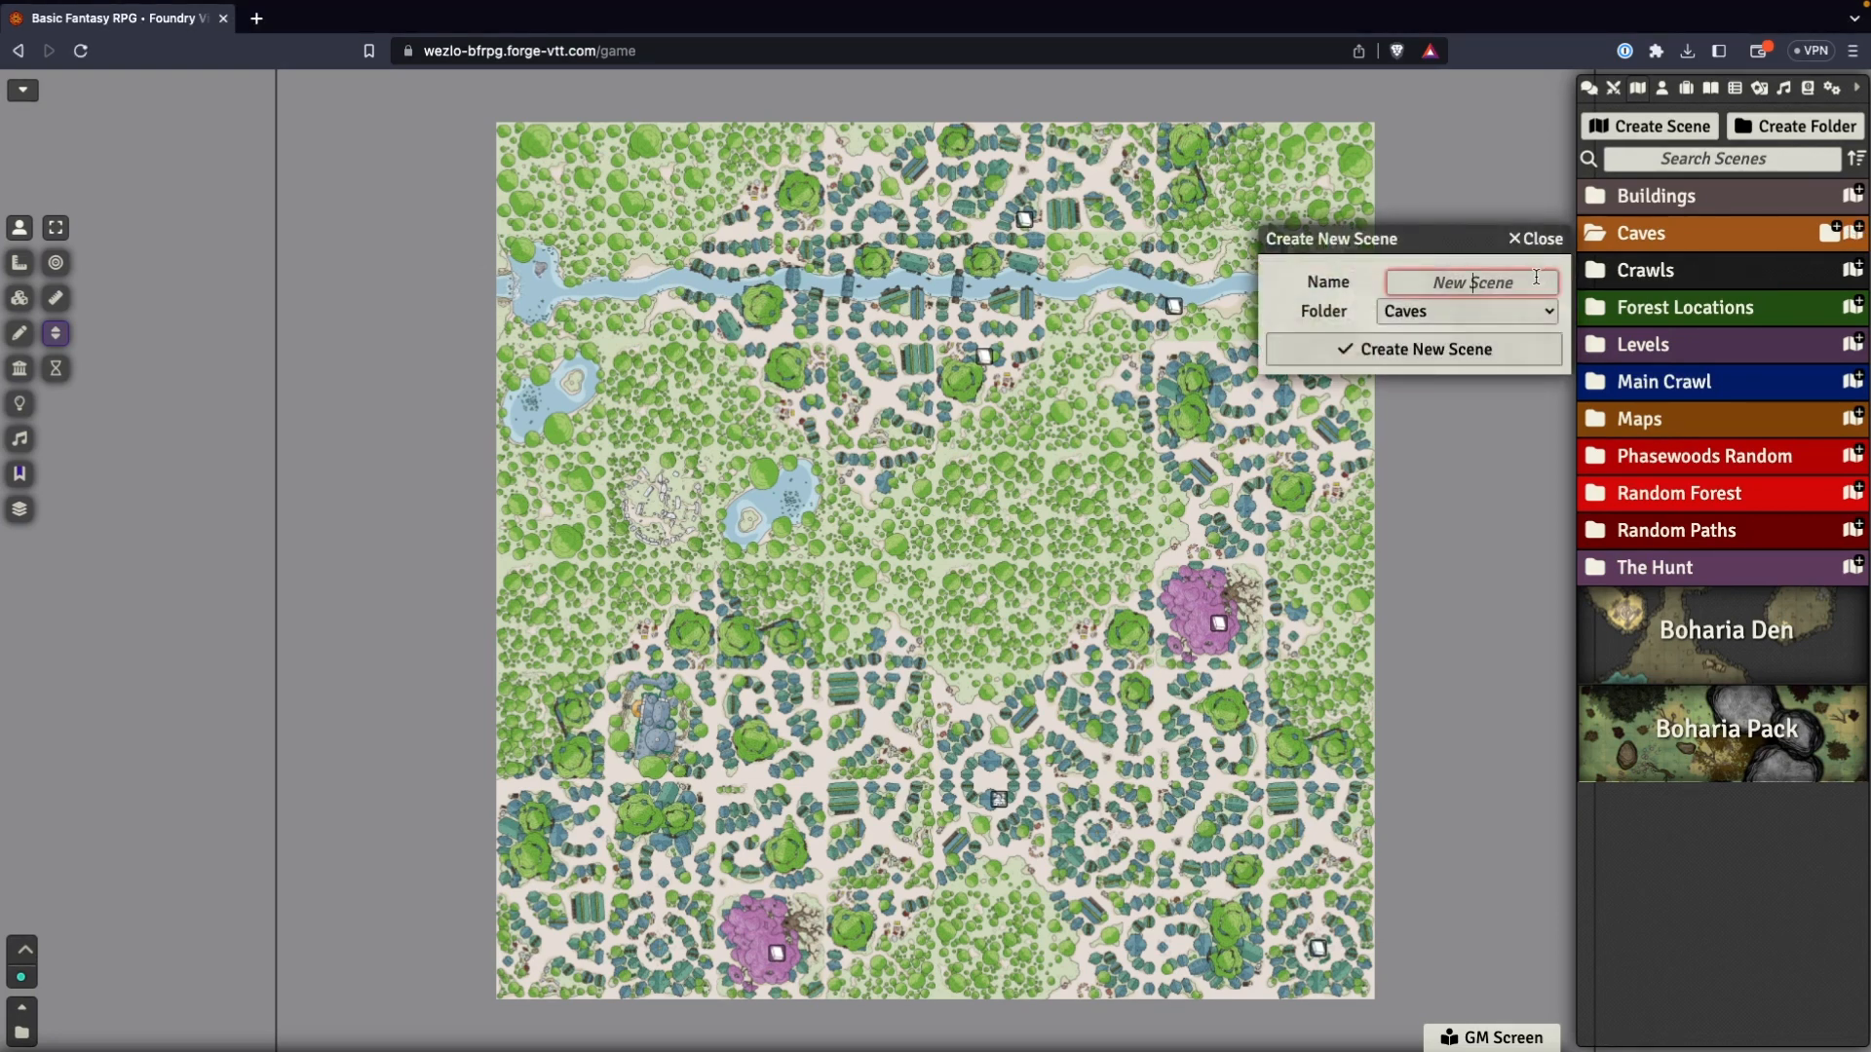
pyautogui.write('al;kfjadkfaj')
pyautogui.click(1442, 353)
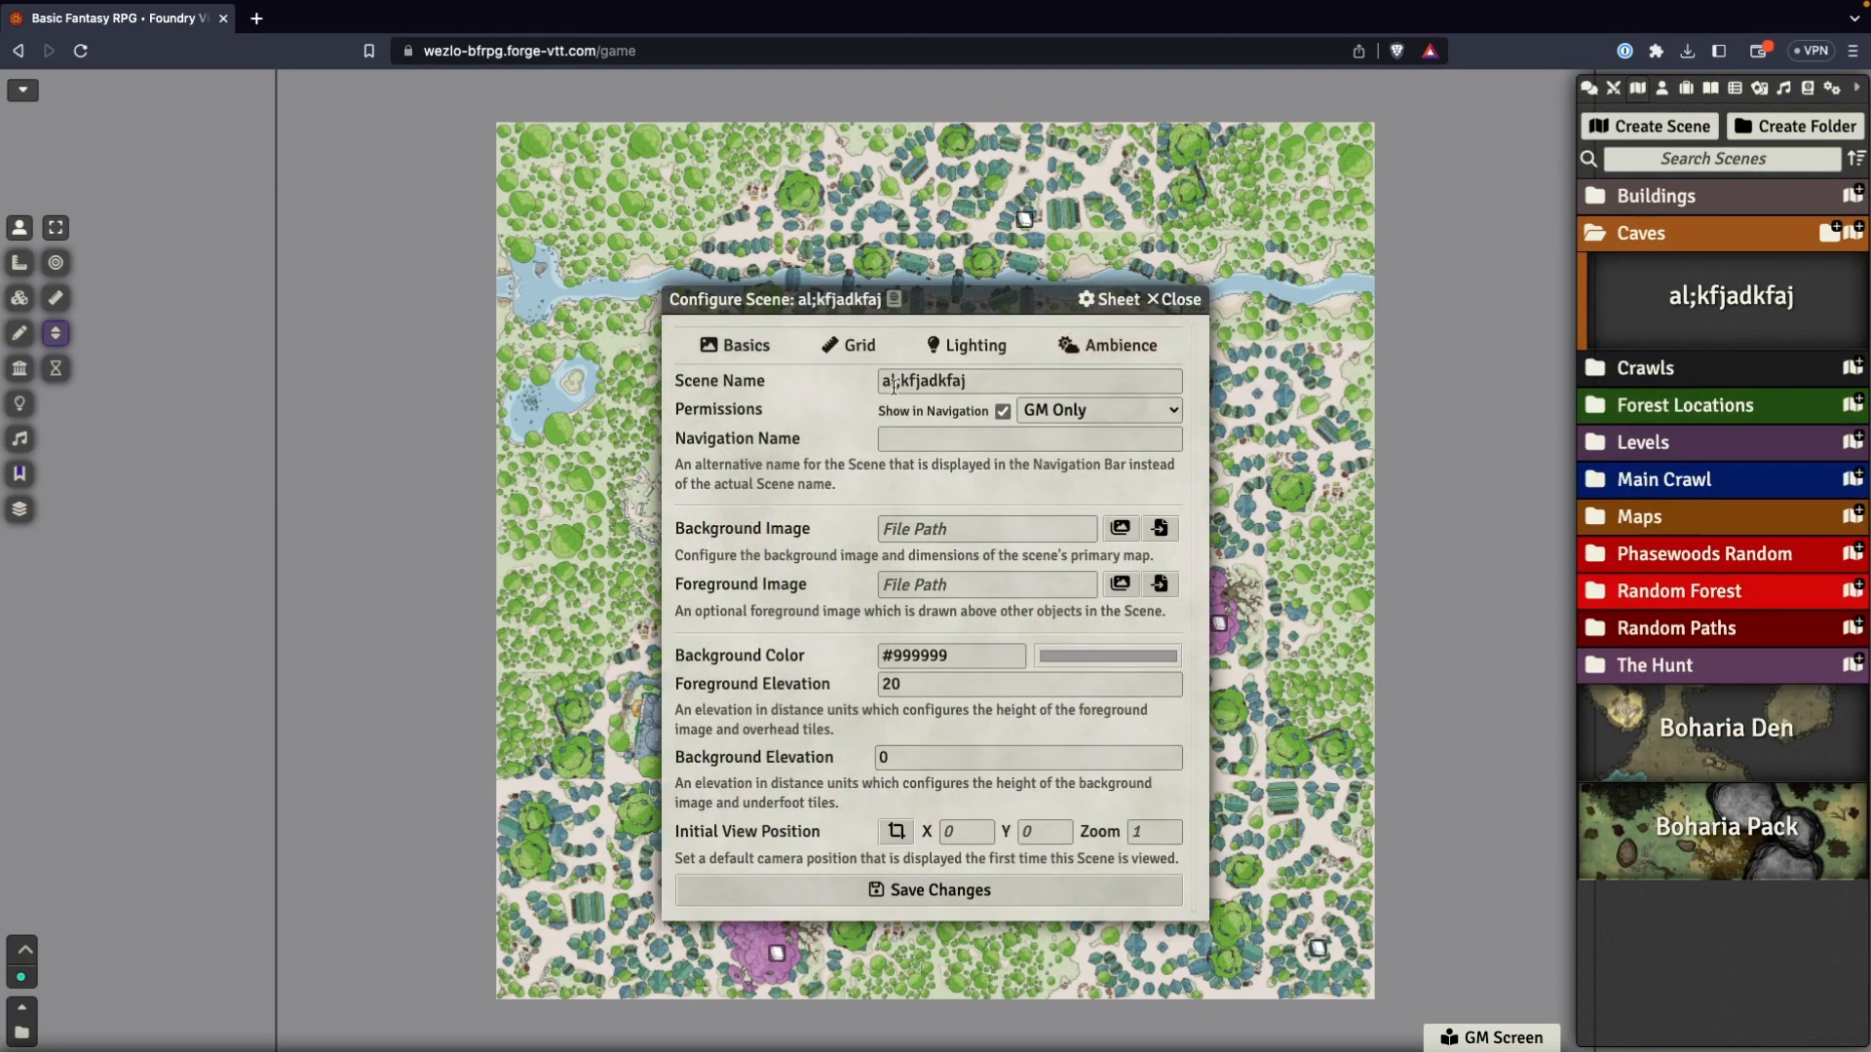
pyautogui.click(1179, 300)
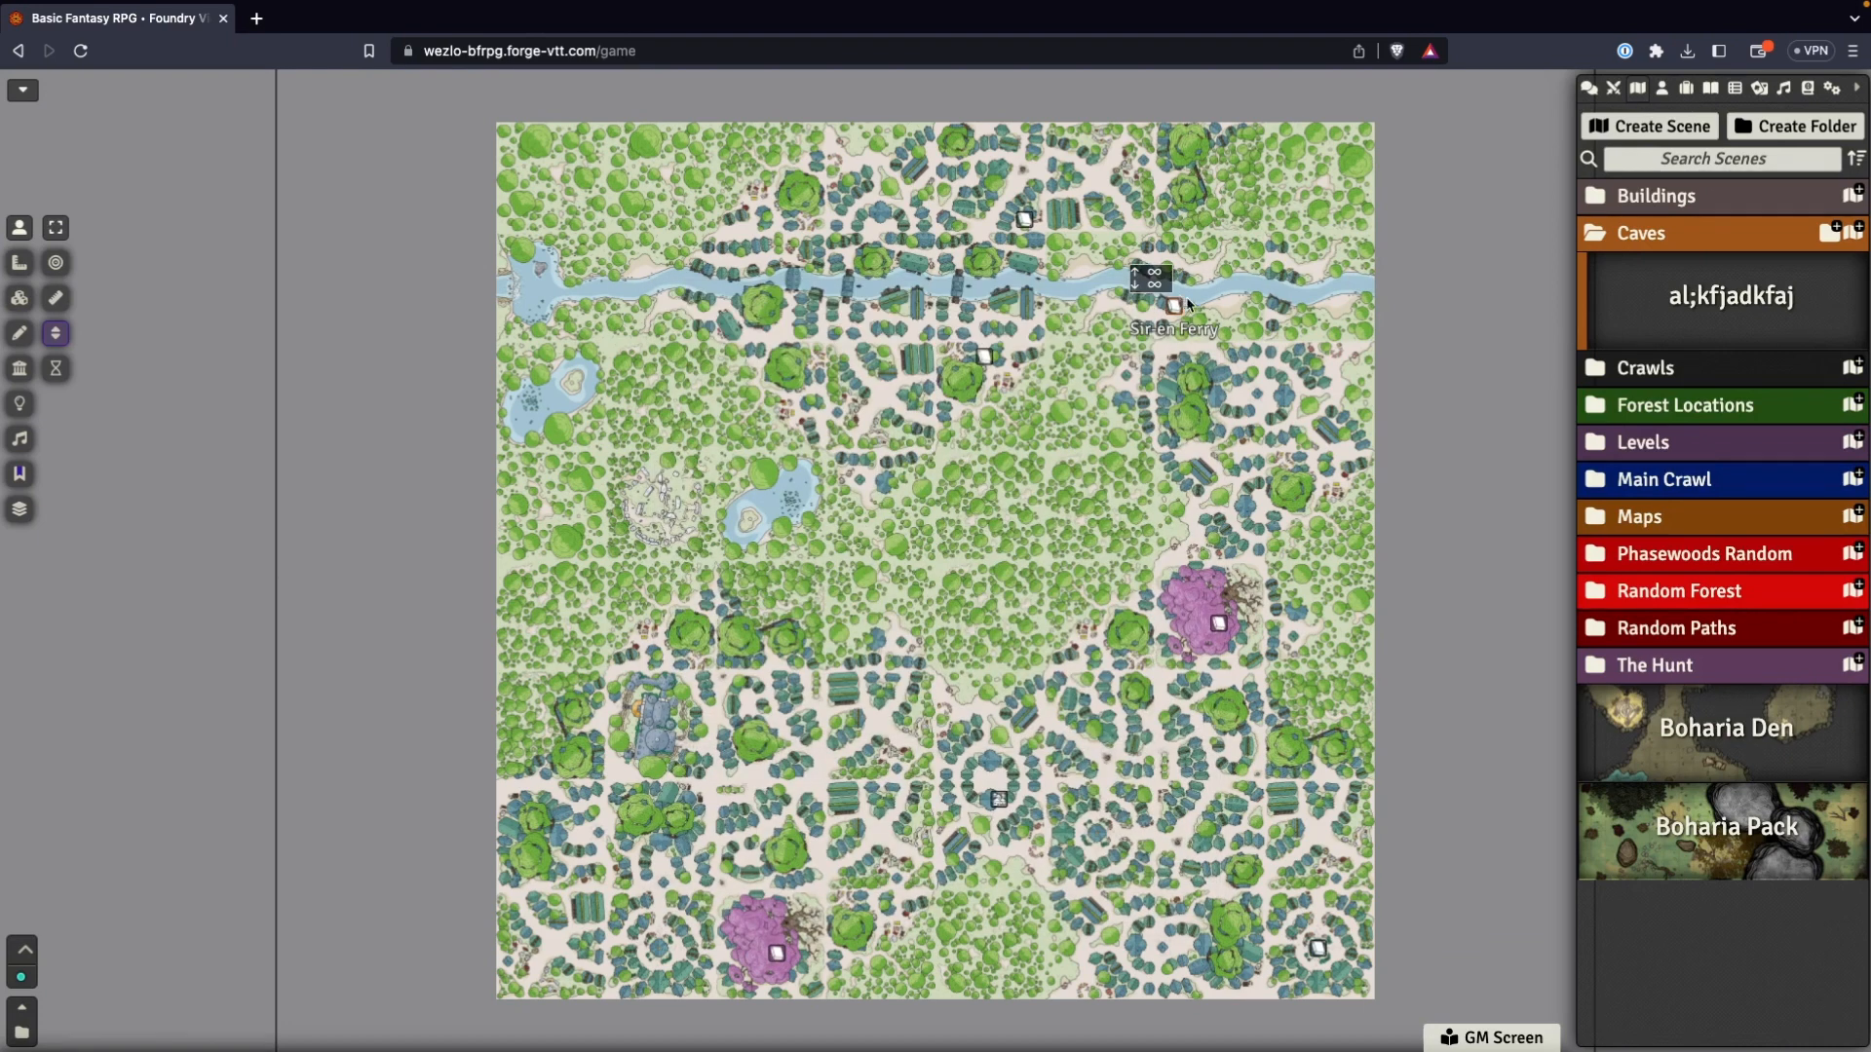
# Import river-cave-foundry.json from the Desktop exports folder as the source data of the al;kfjadkfaj scene.
pyautogui.rightClick(1731, 303)
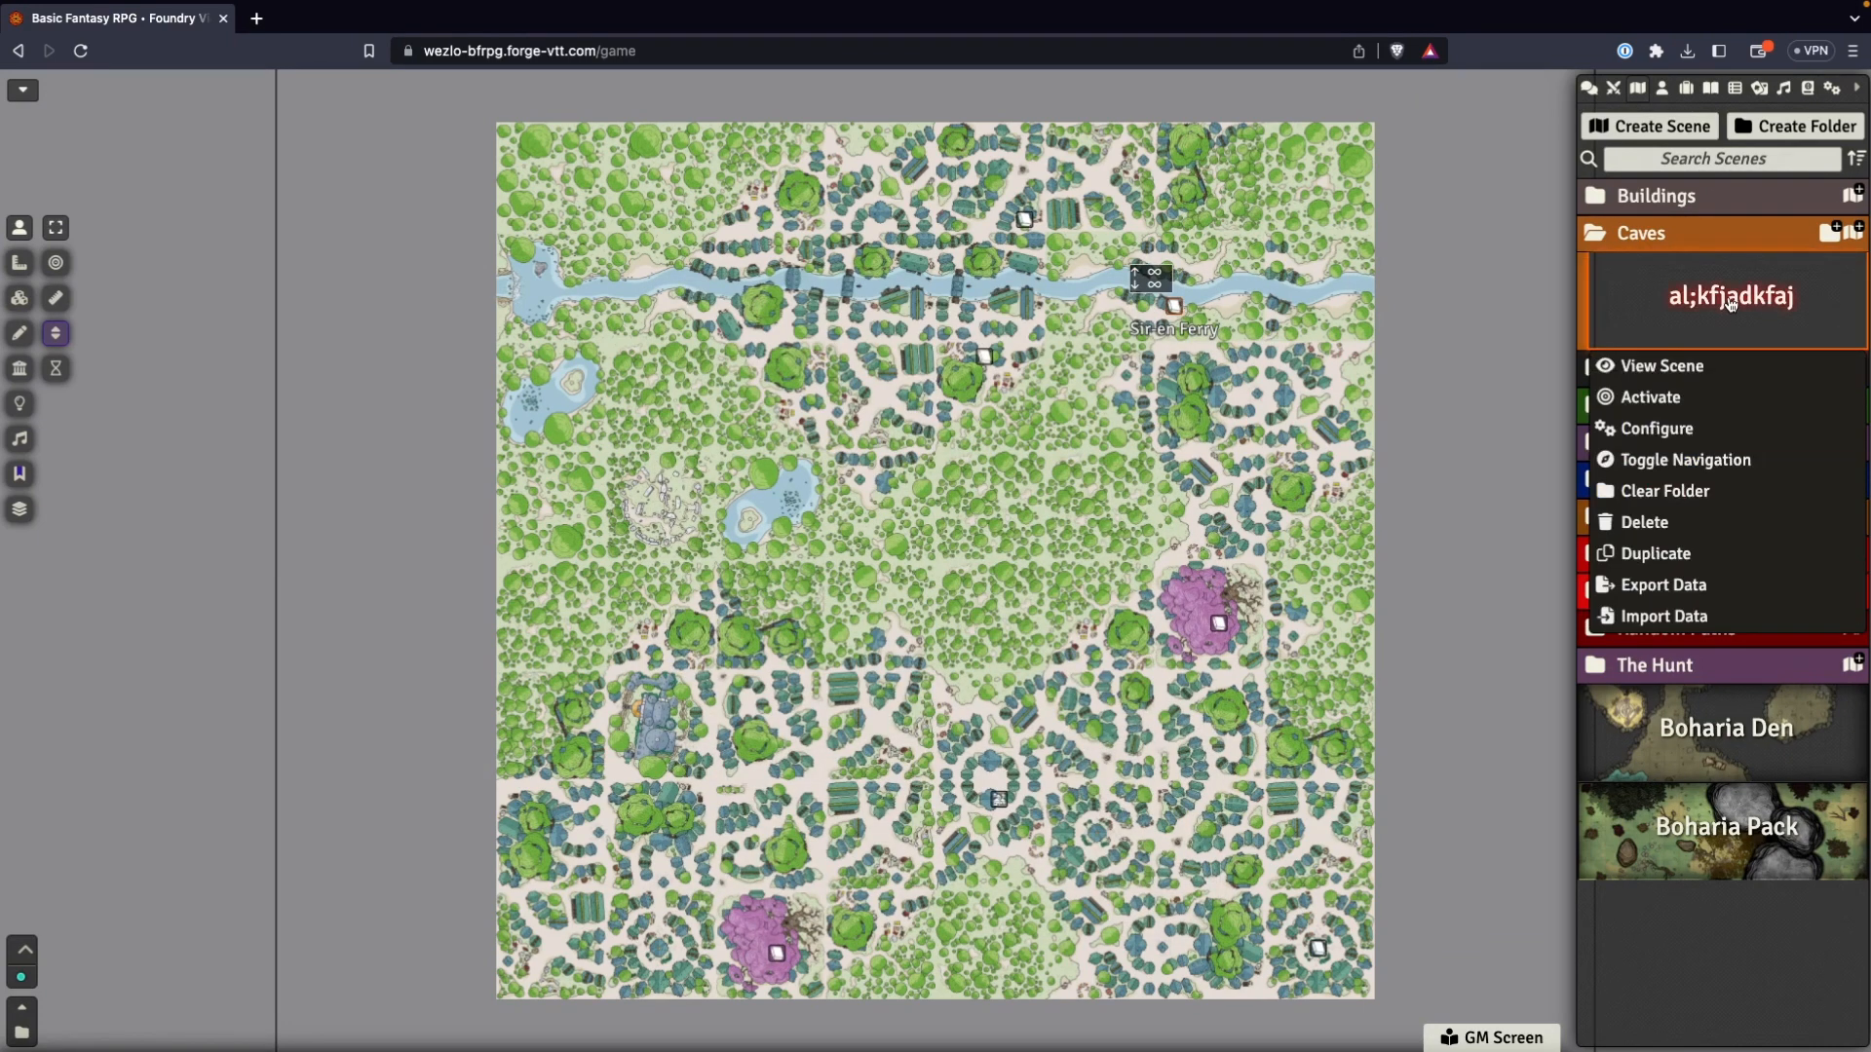
pyautogui.click(1663, 618)
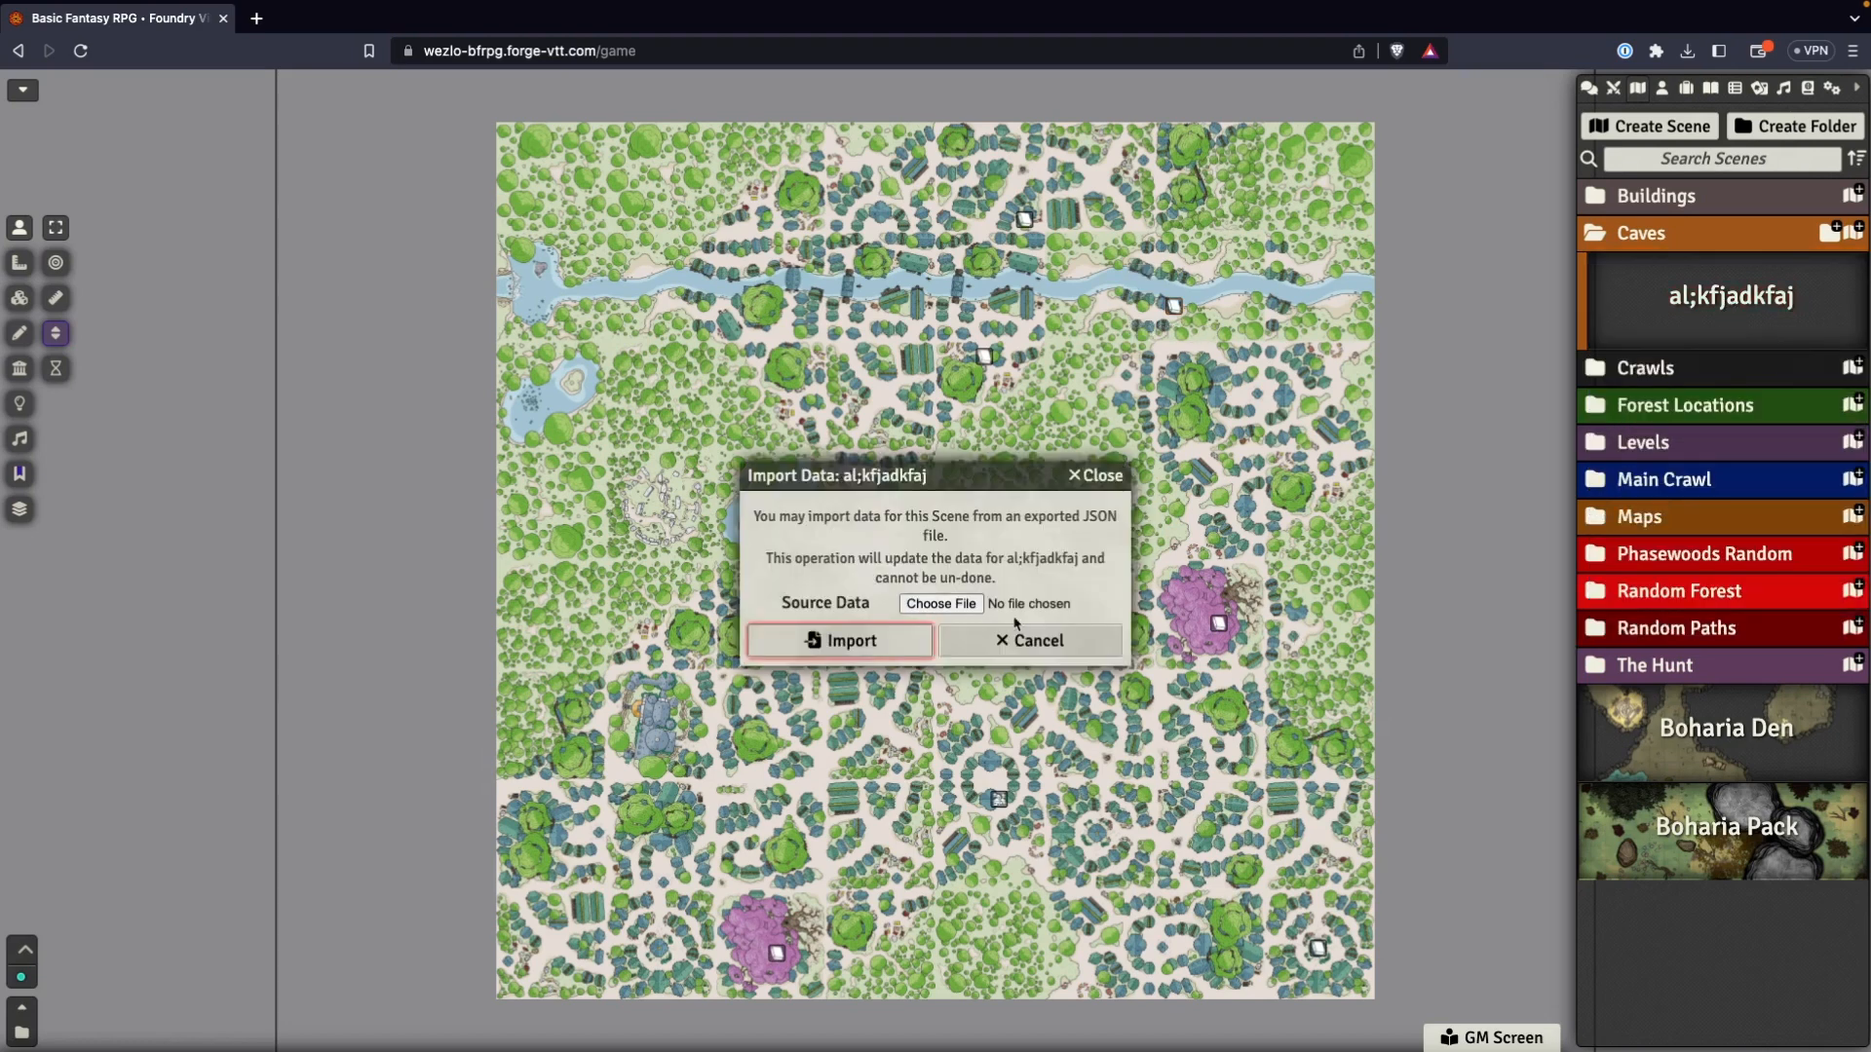
pyautogui.click(963, 603)
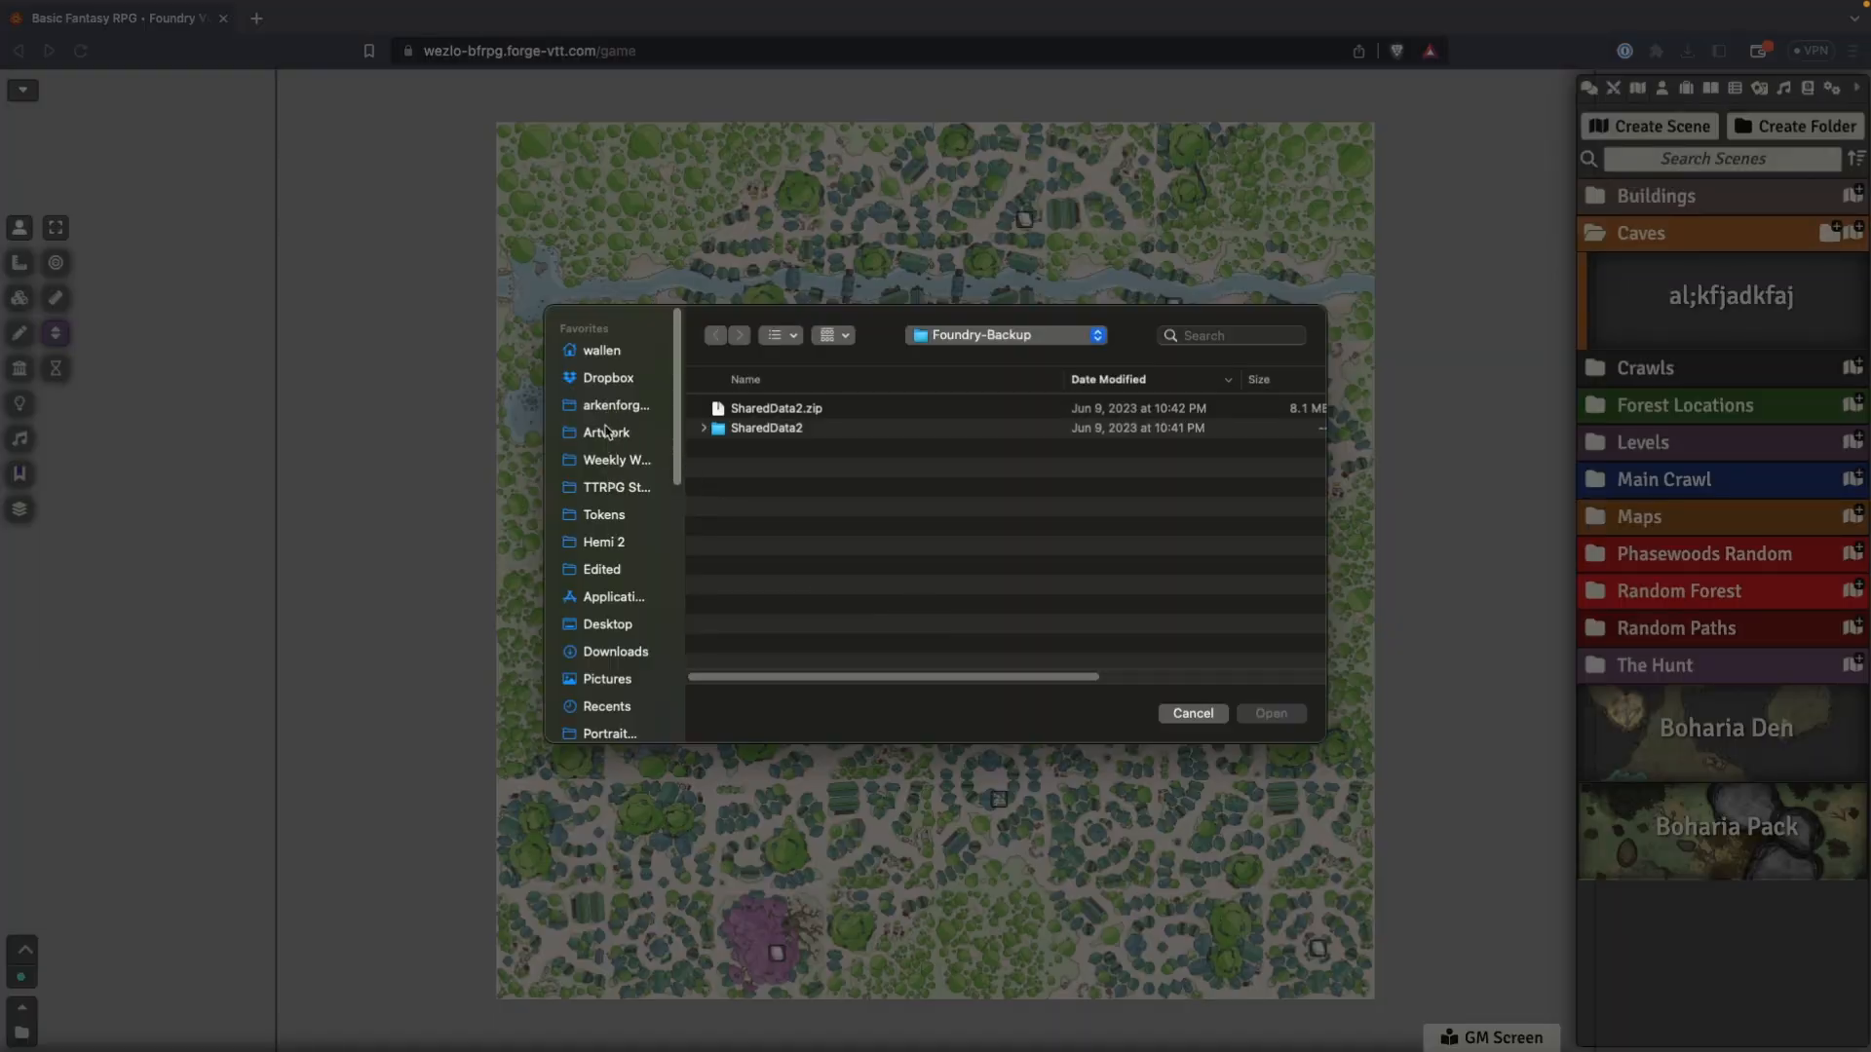
pyautogui.click(605, 629)
pyautogui.scroll(-2, 763, 614)
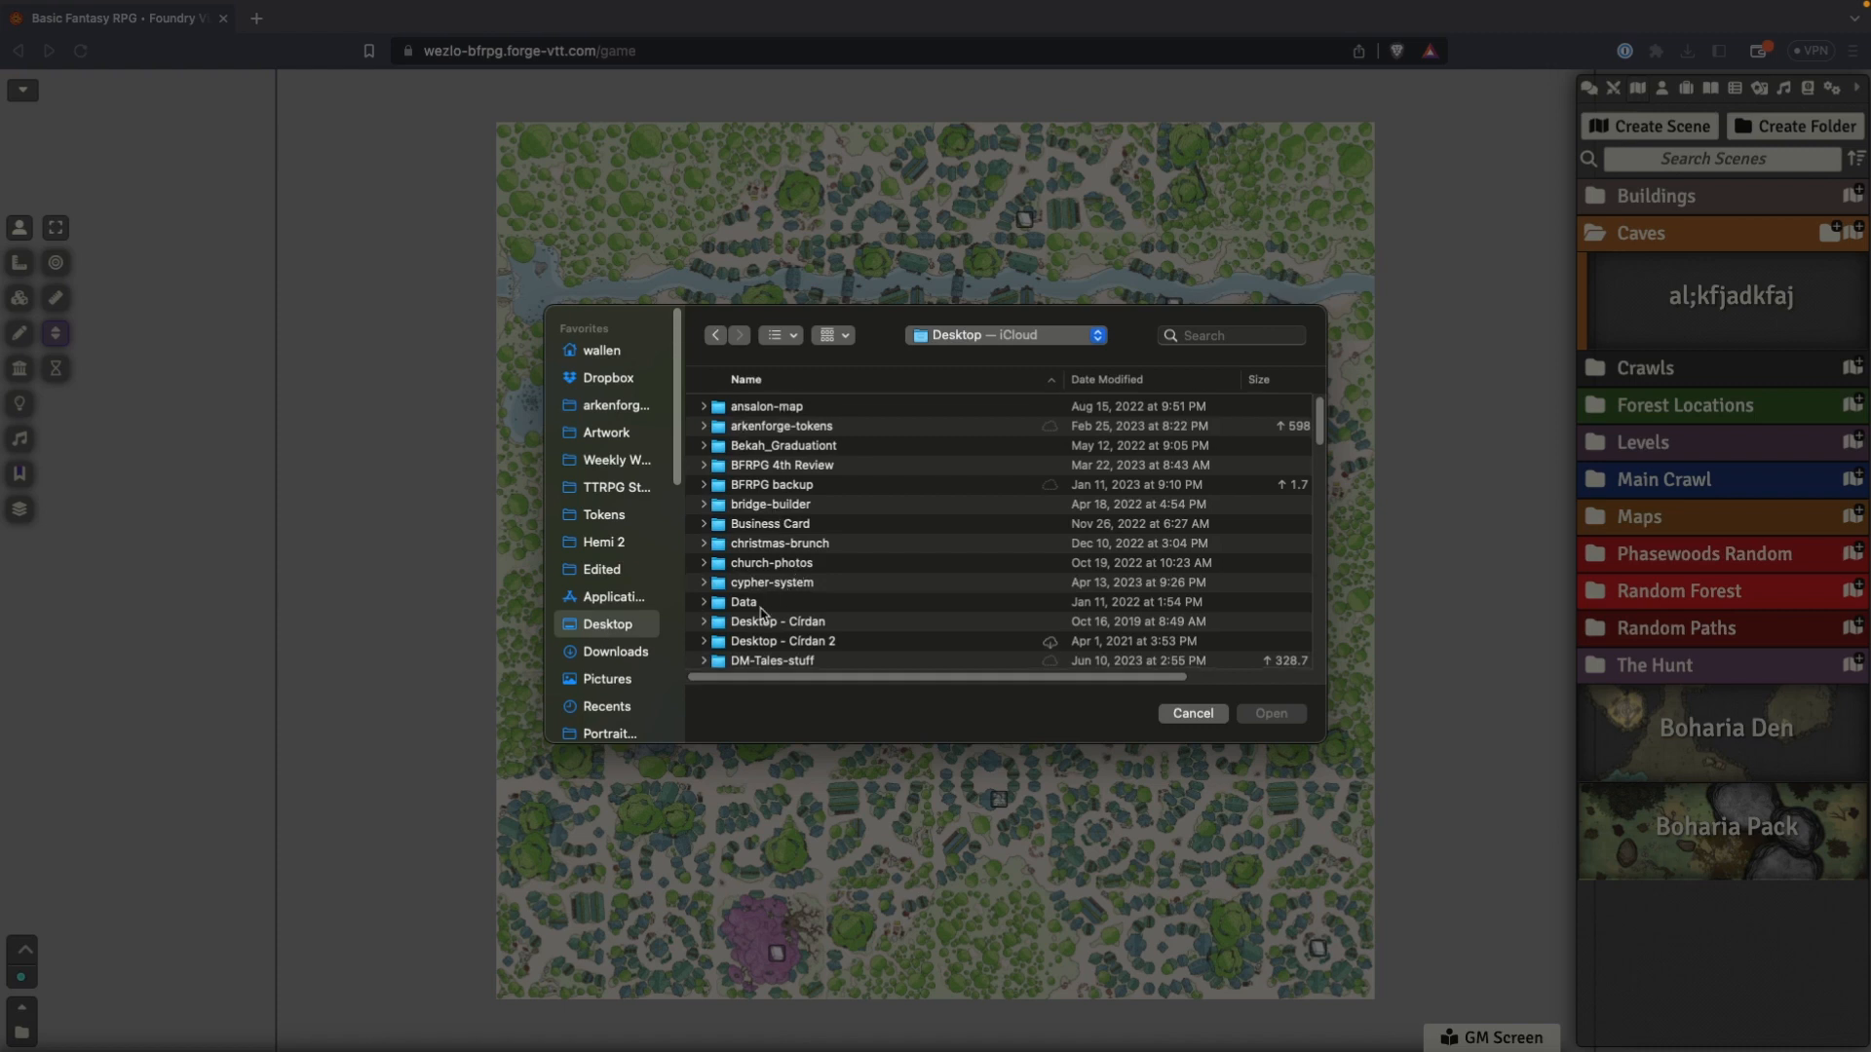
pyautogui.doubleClick(752, 650)
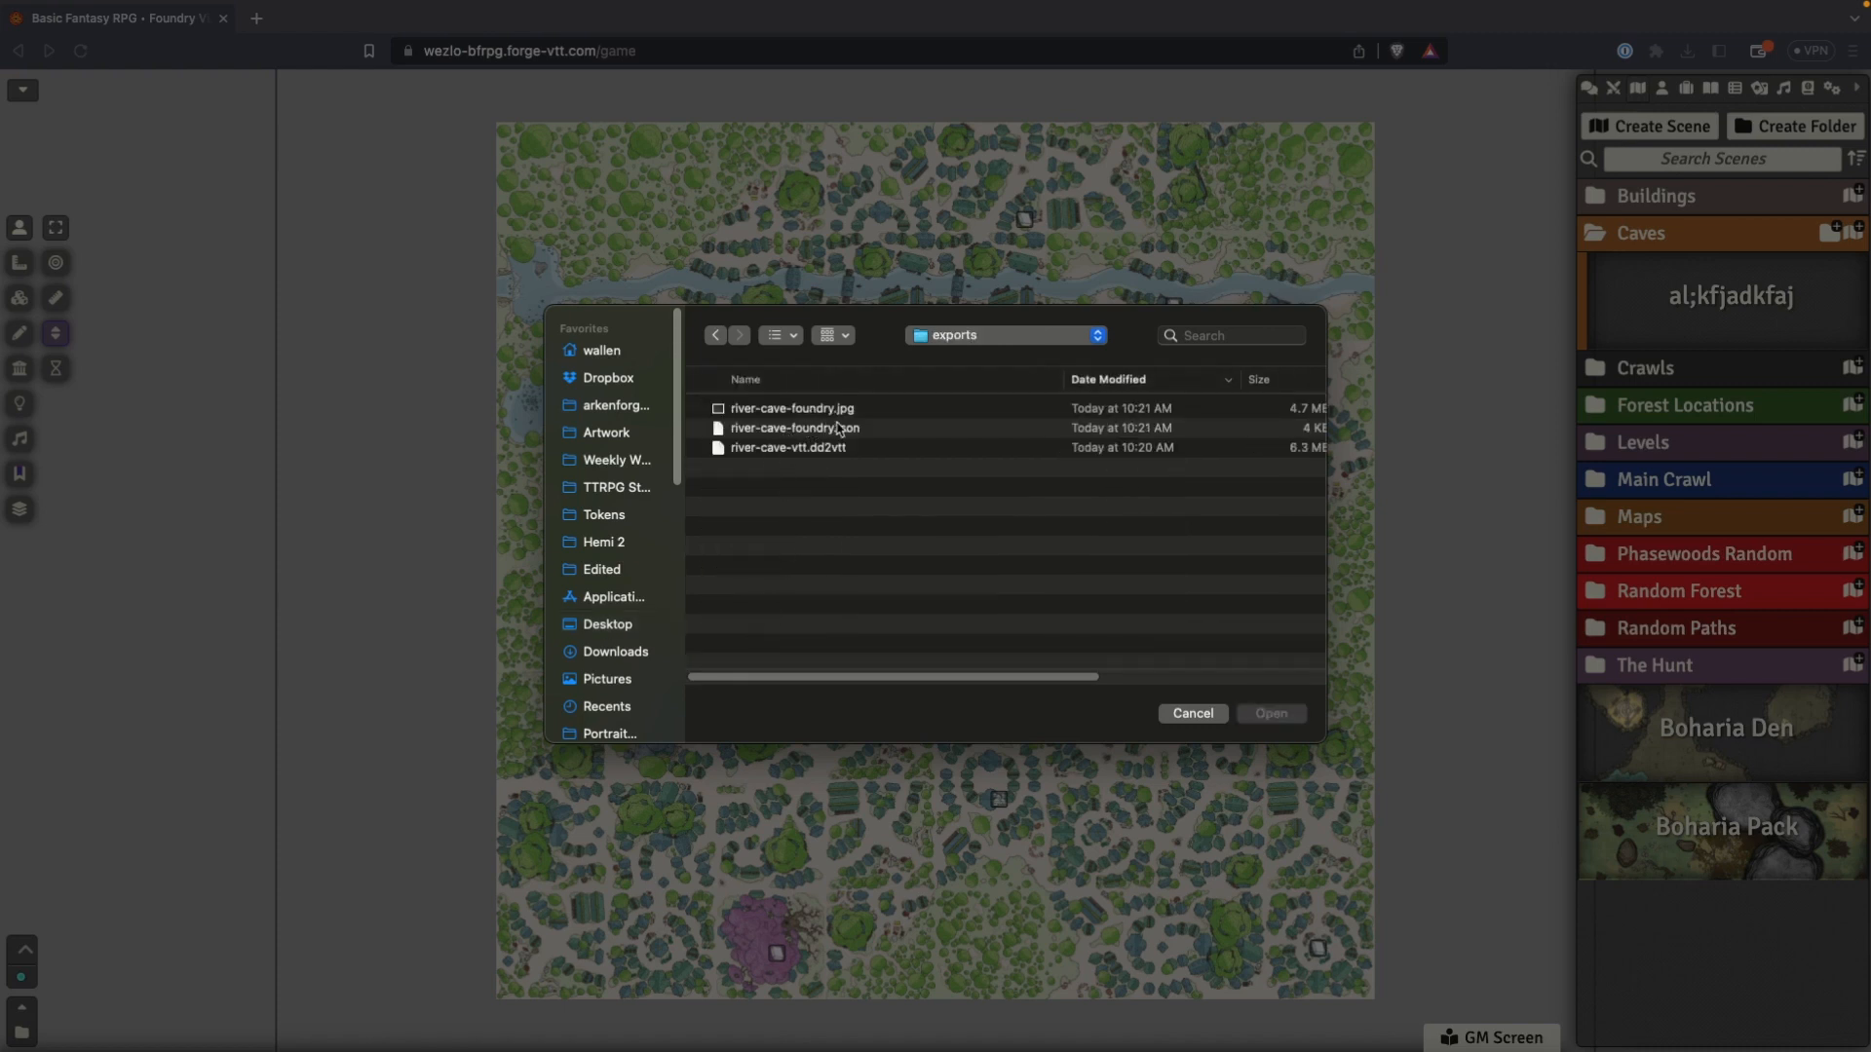
pyautogui.click(747, 431)
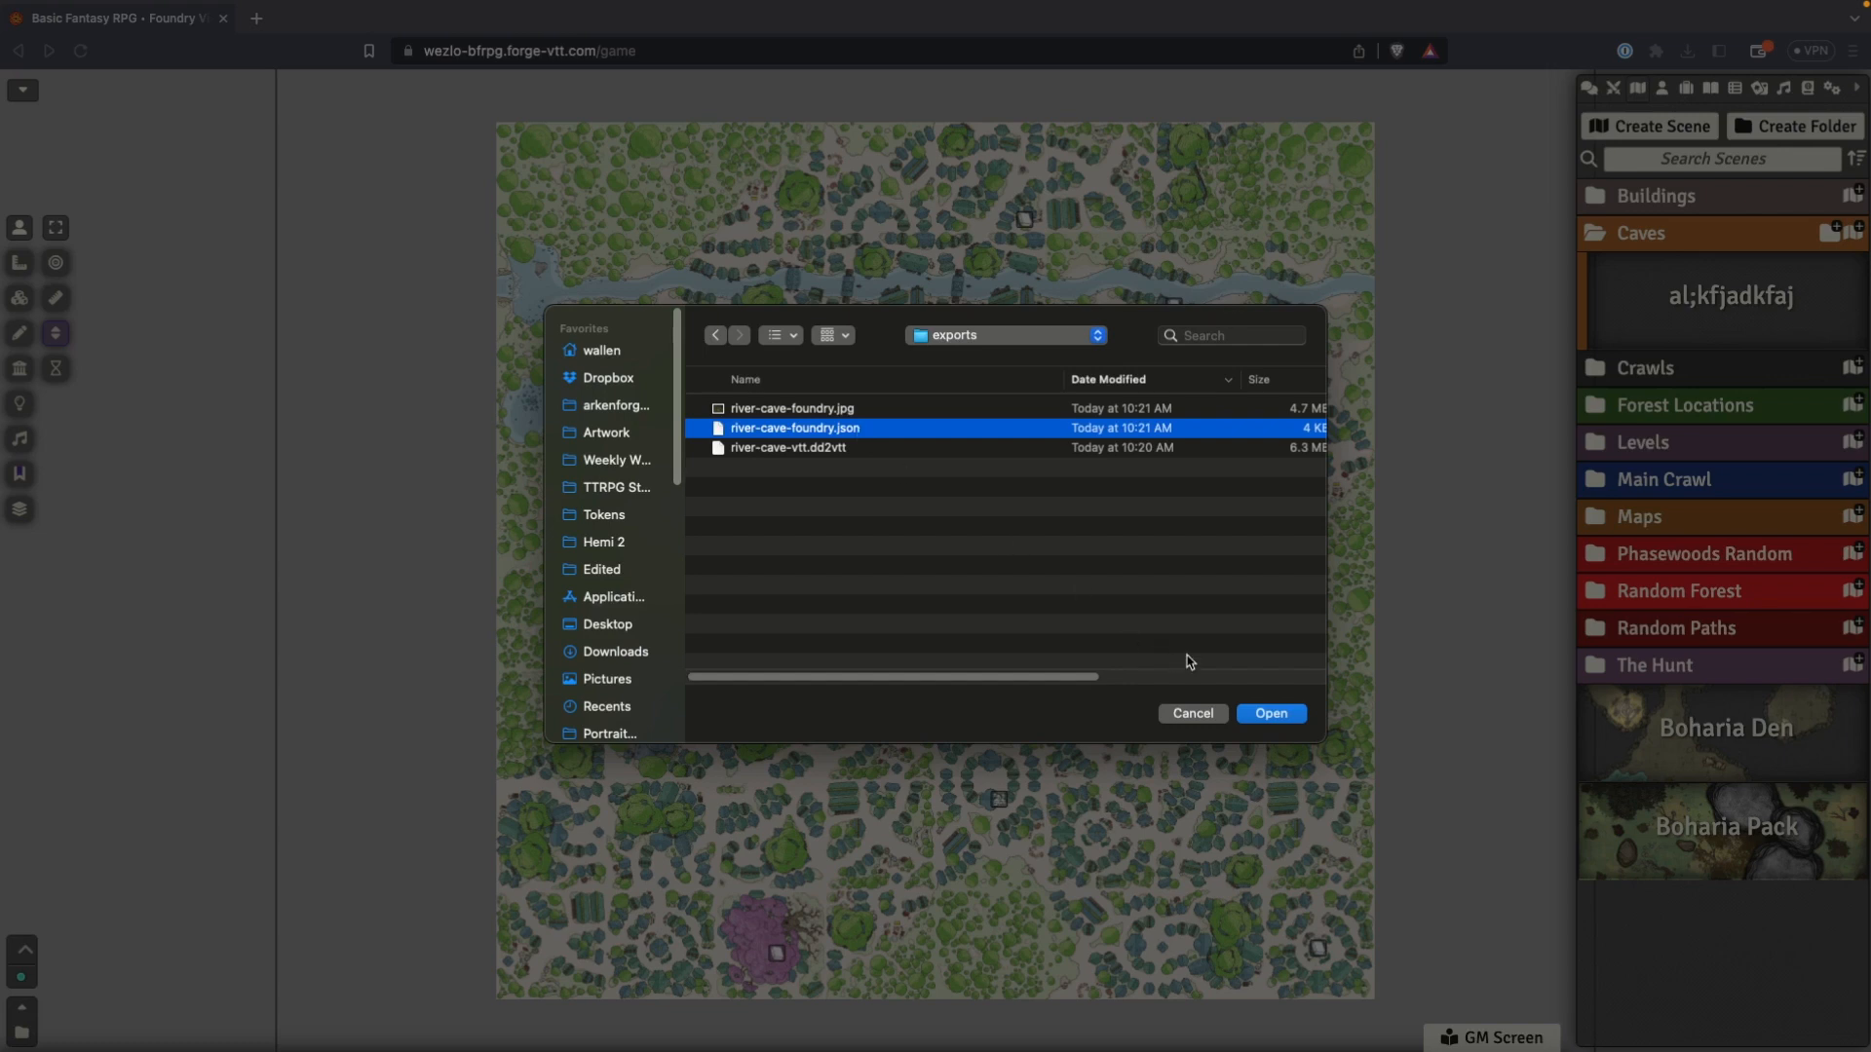
pyautogui.click(1271, 714)
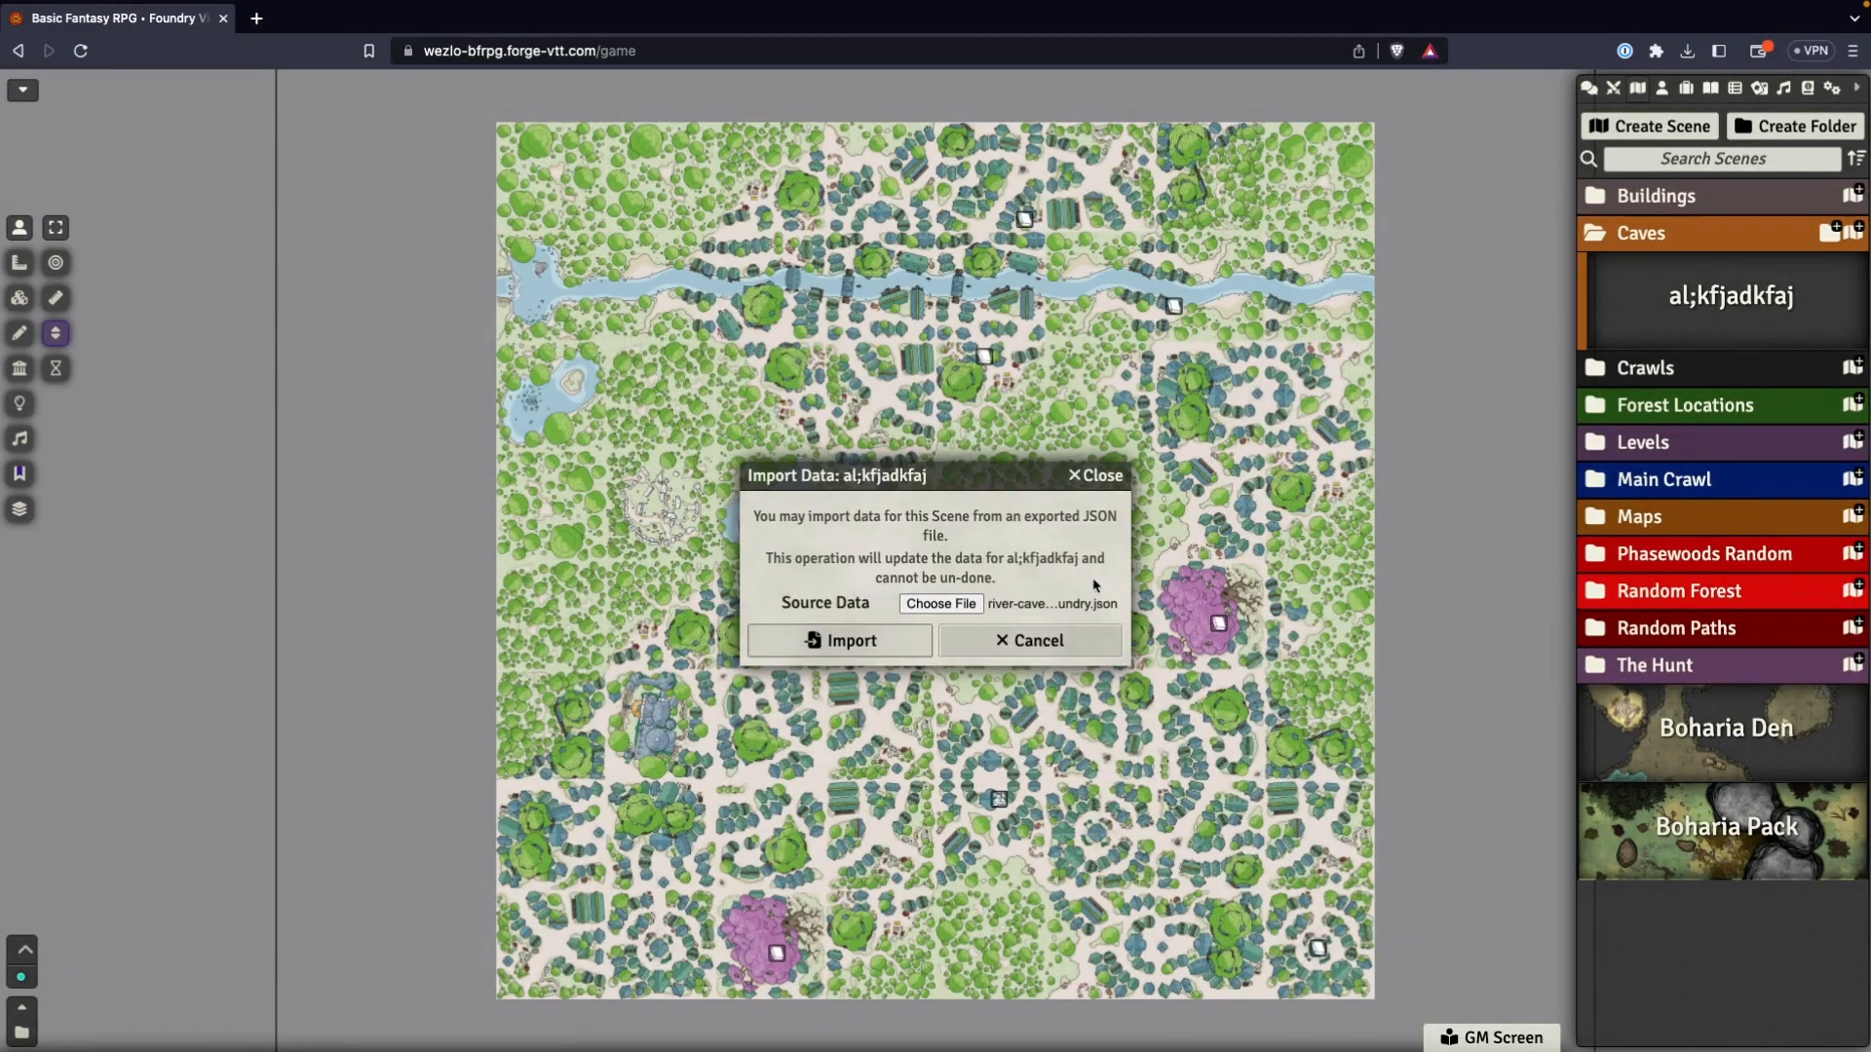
pyautogui.click(849, 643)
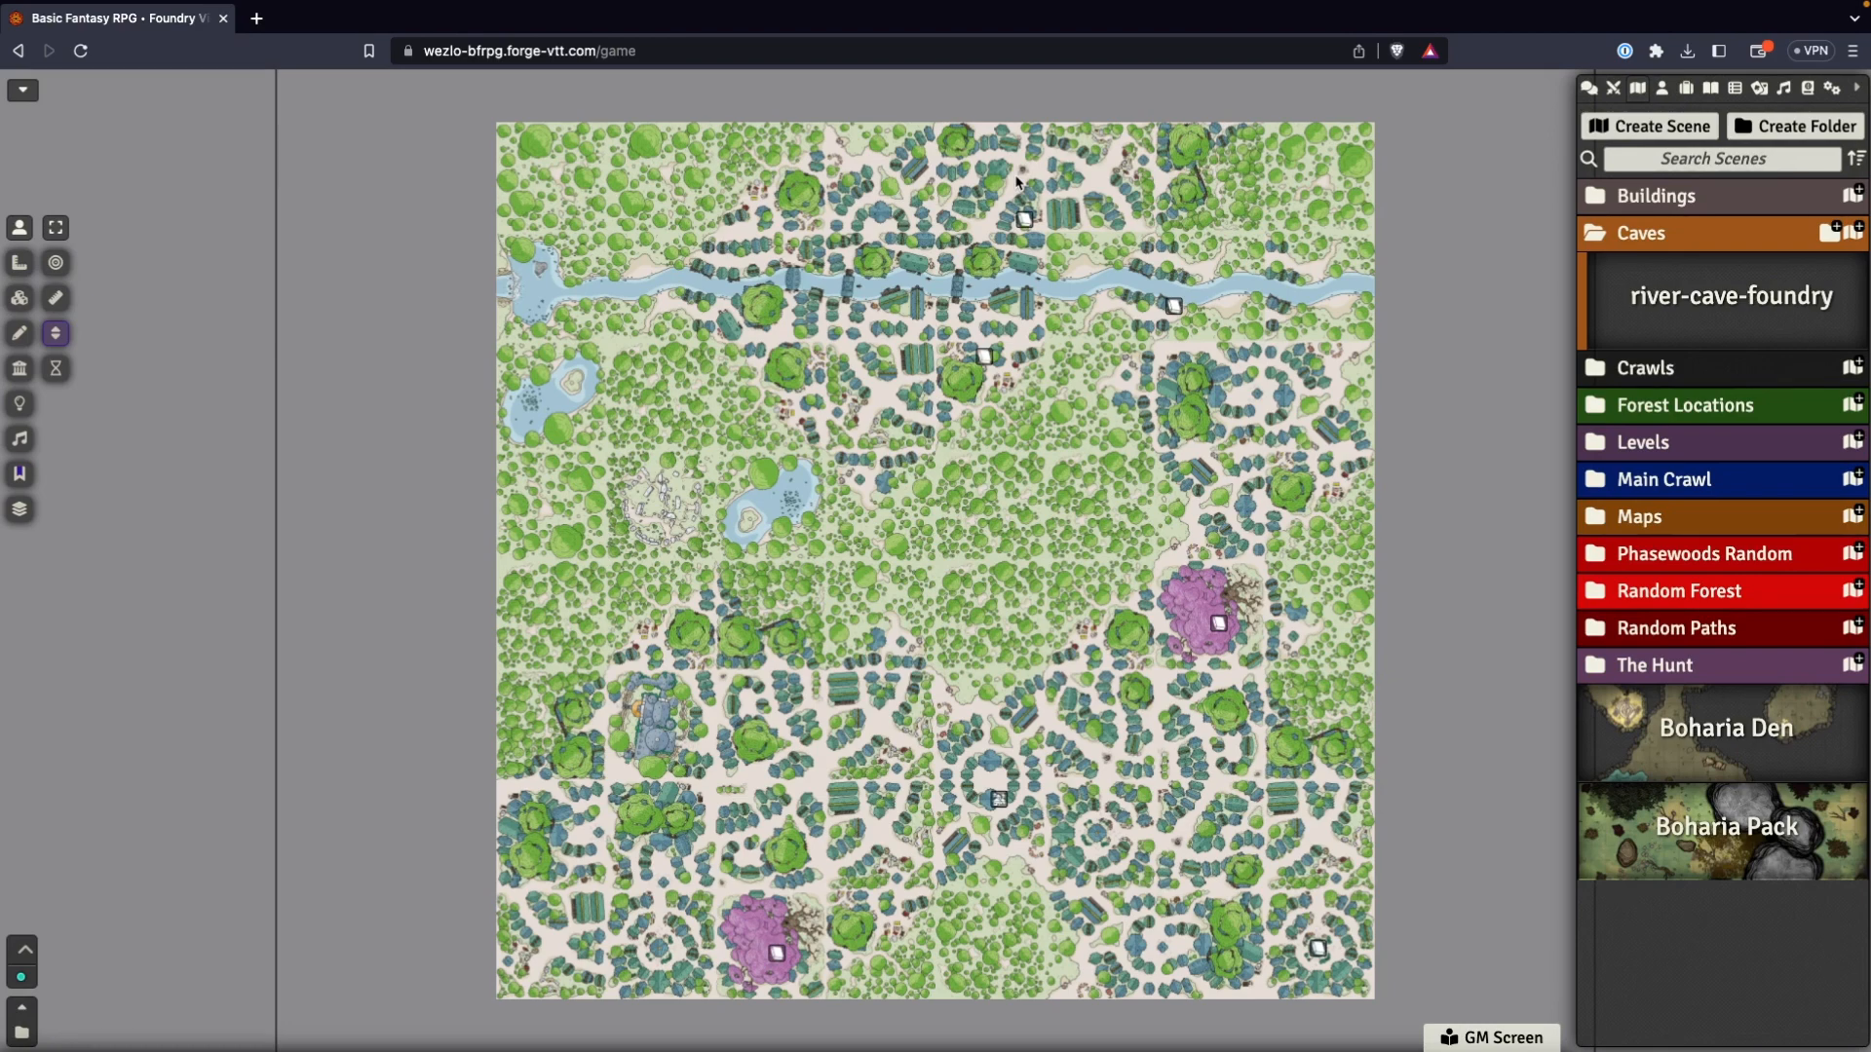
# View the river-cave-foundry scene and display its imported walls with Wall Controls.
pyautogui.rightClick(1705, 304)
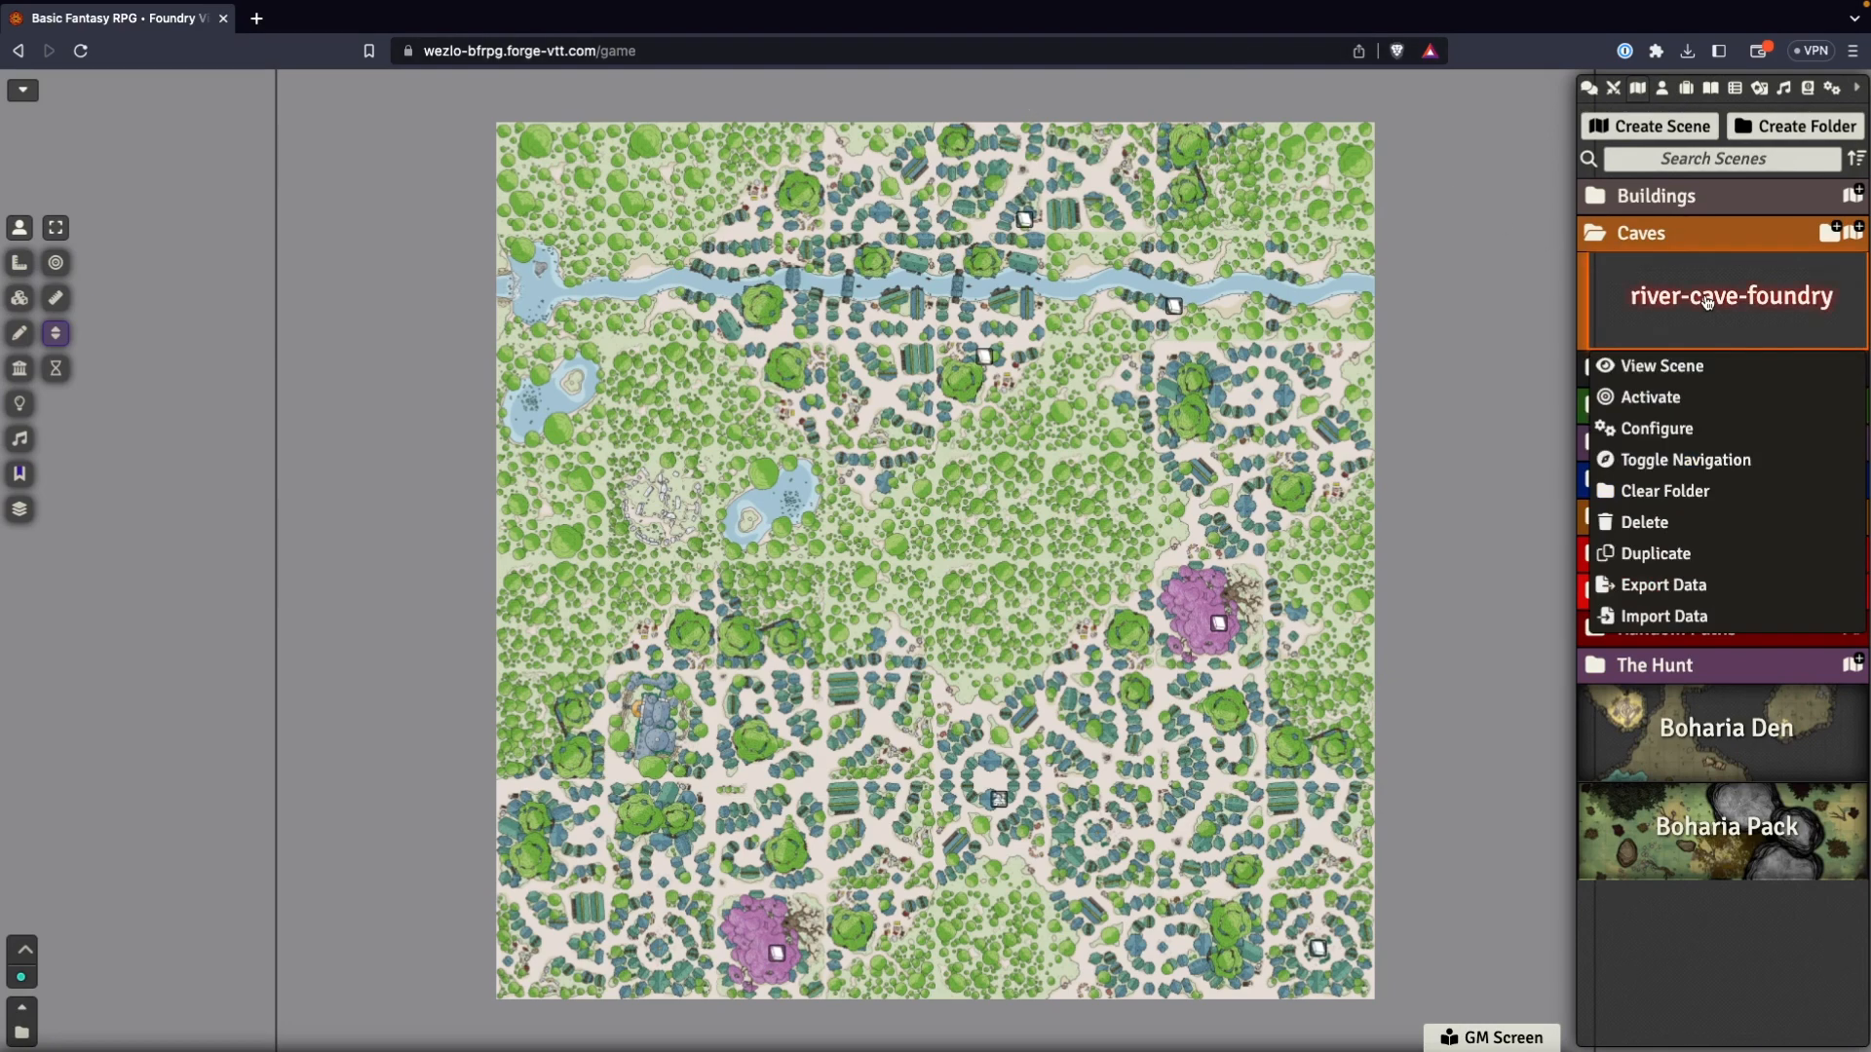
pyautogui.click(1653, 368)
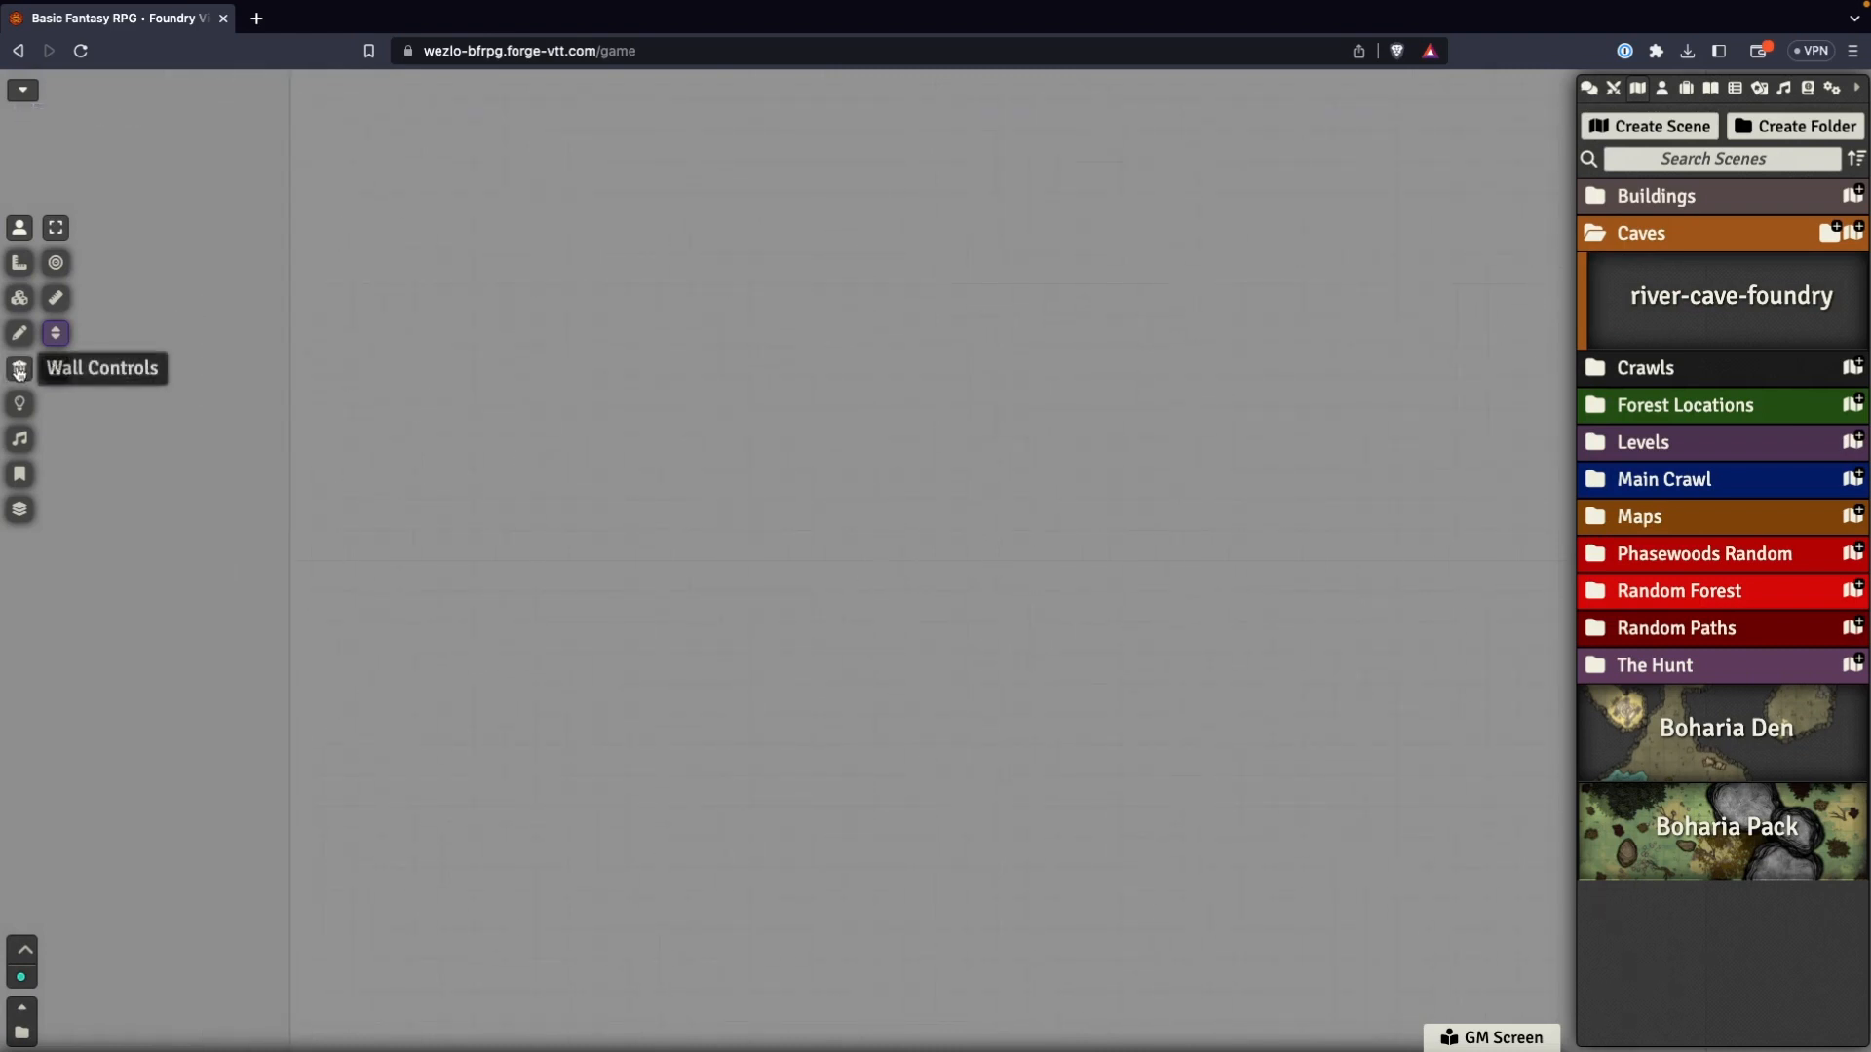
pyautogui.click(20, 370)
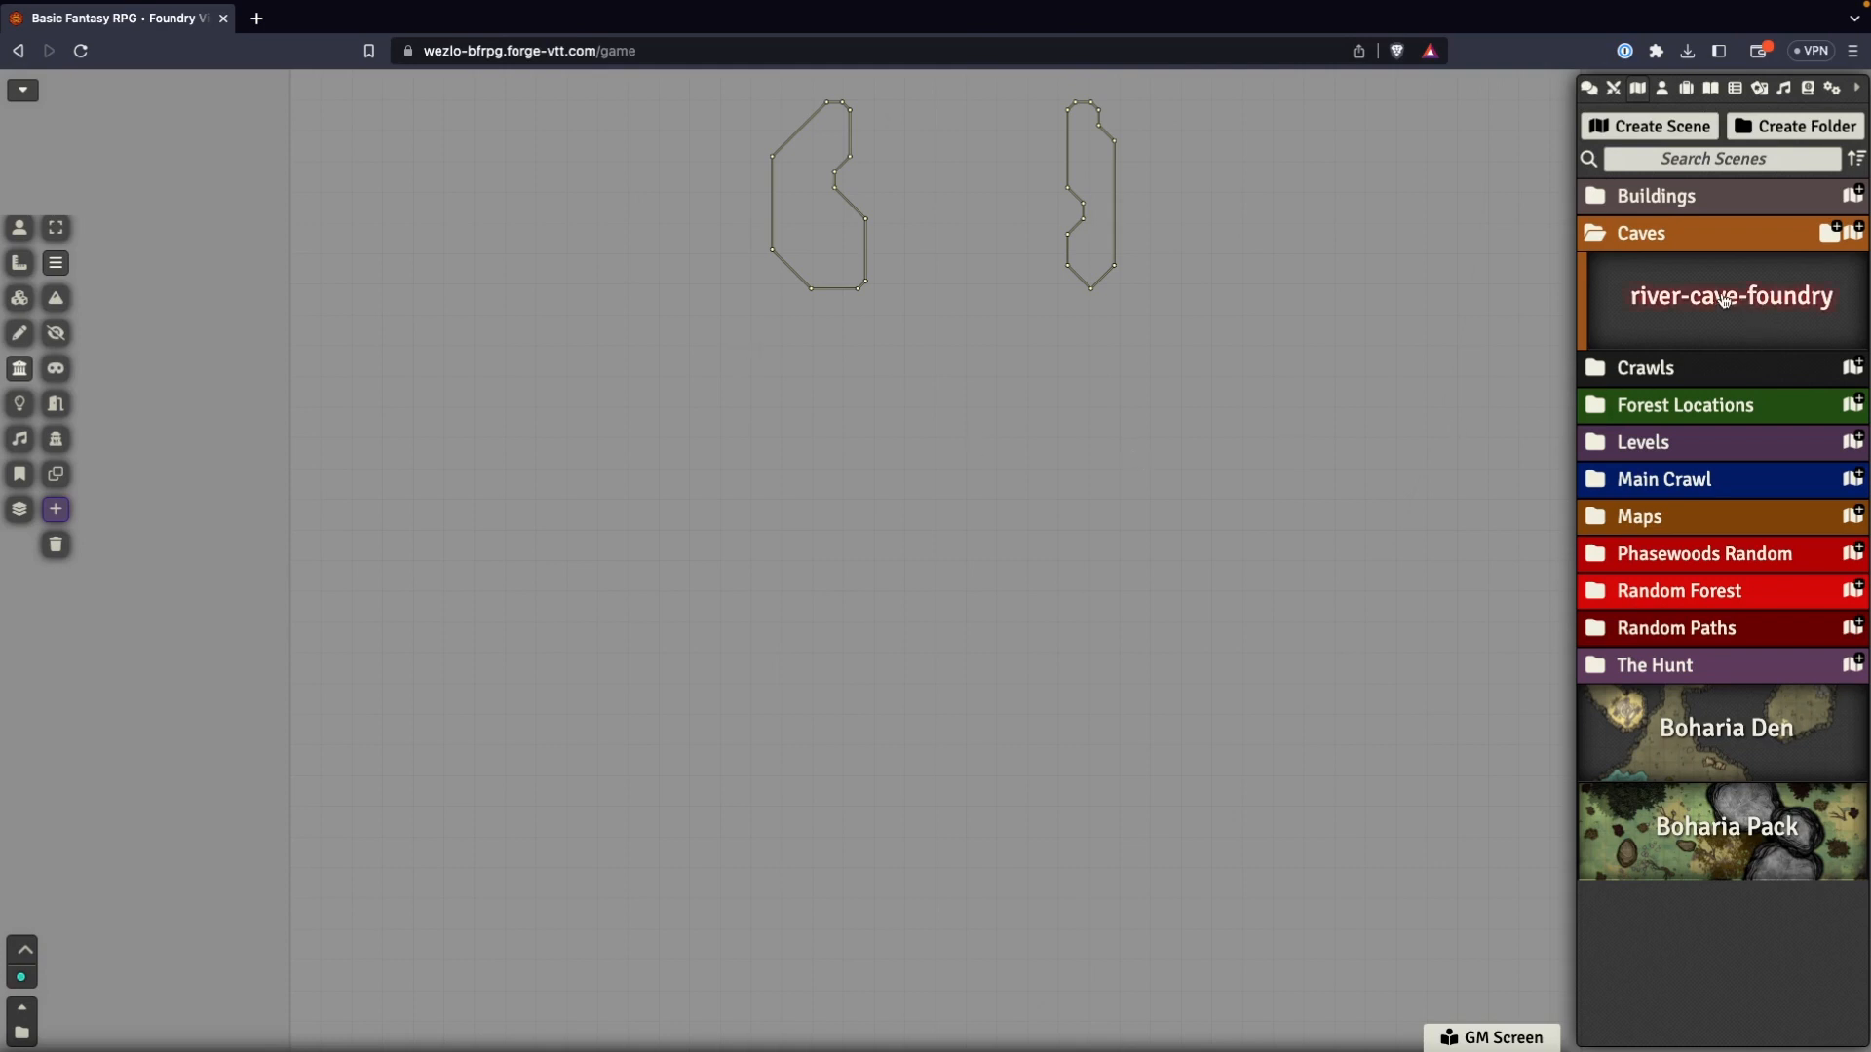
# Upload river-cave-foundry.jpg from the exports folder to Data/Maps for the background image of the river-cave-foundry scene.
pyautogui.rightClick(1680, 306)
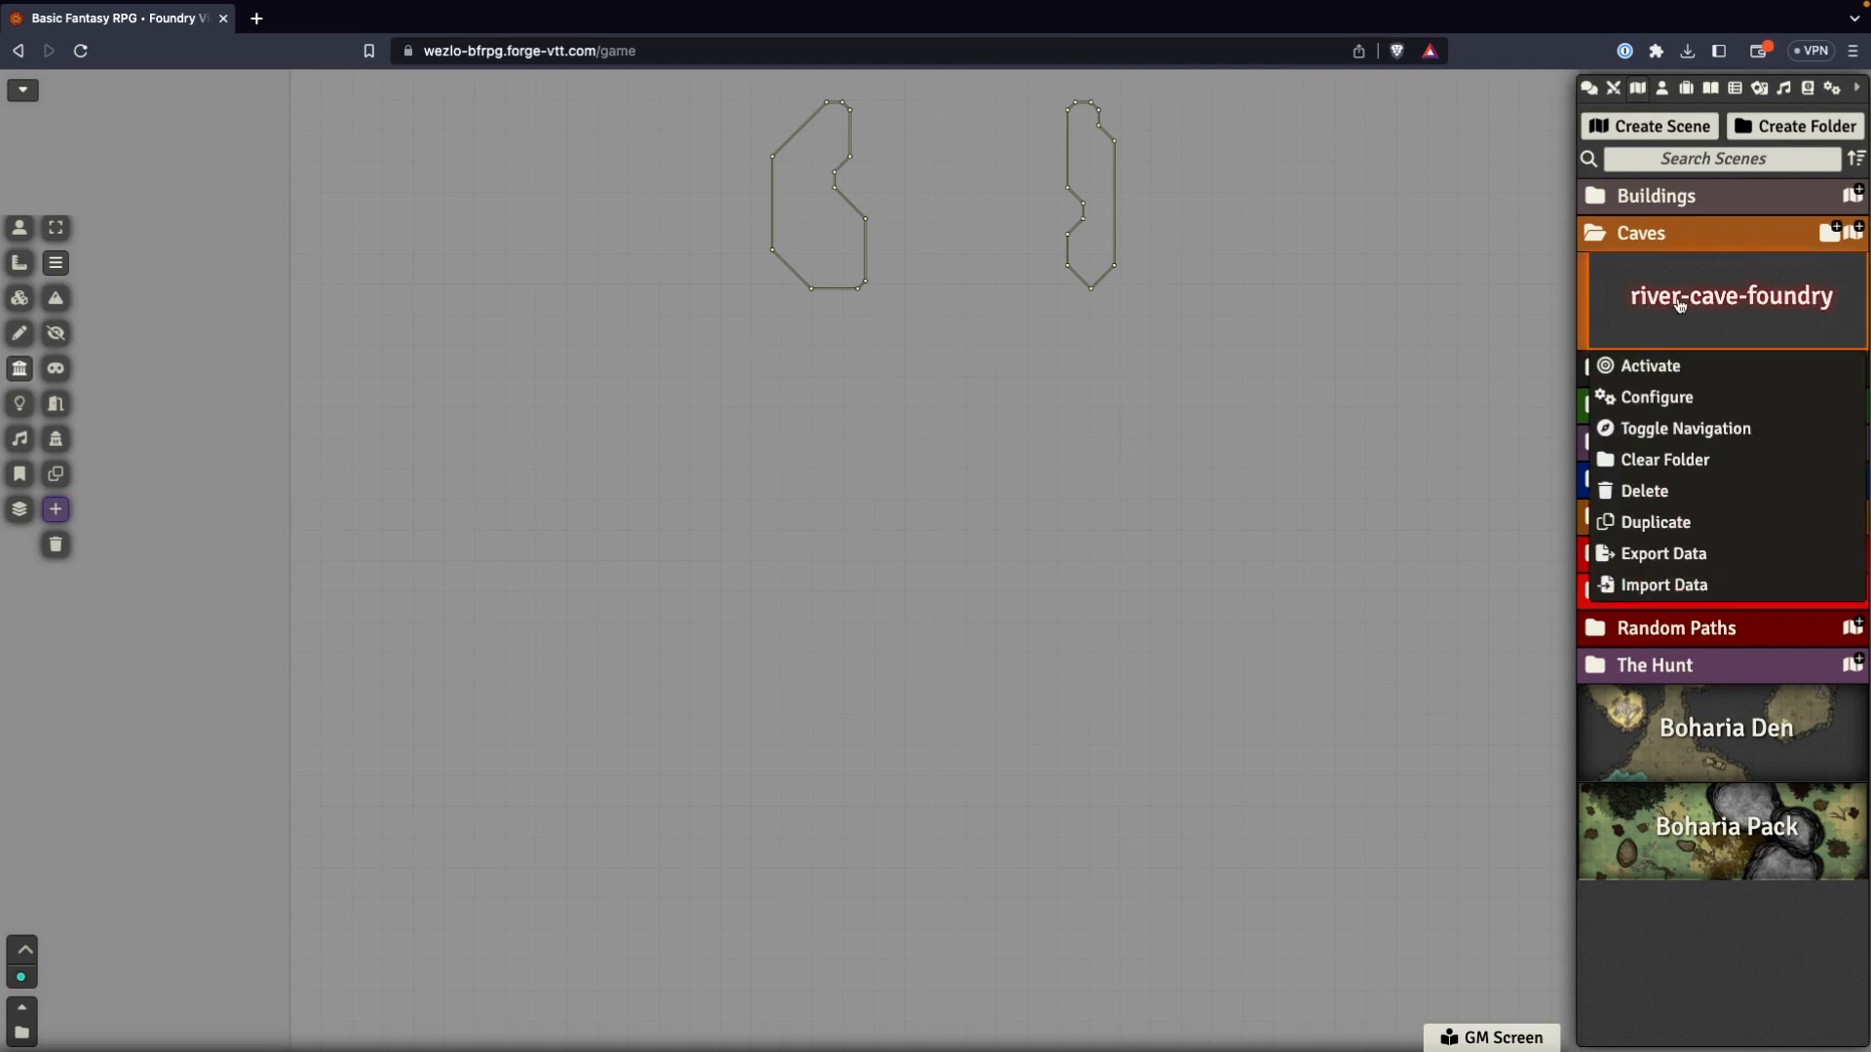
pyautogui.click(1656, 398)
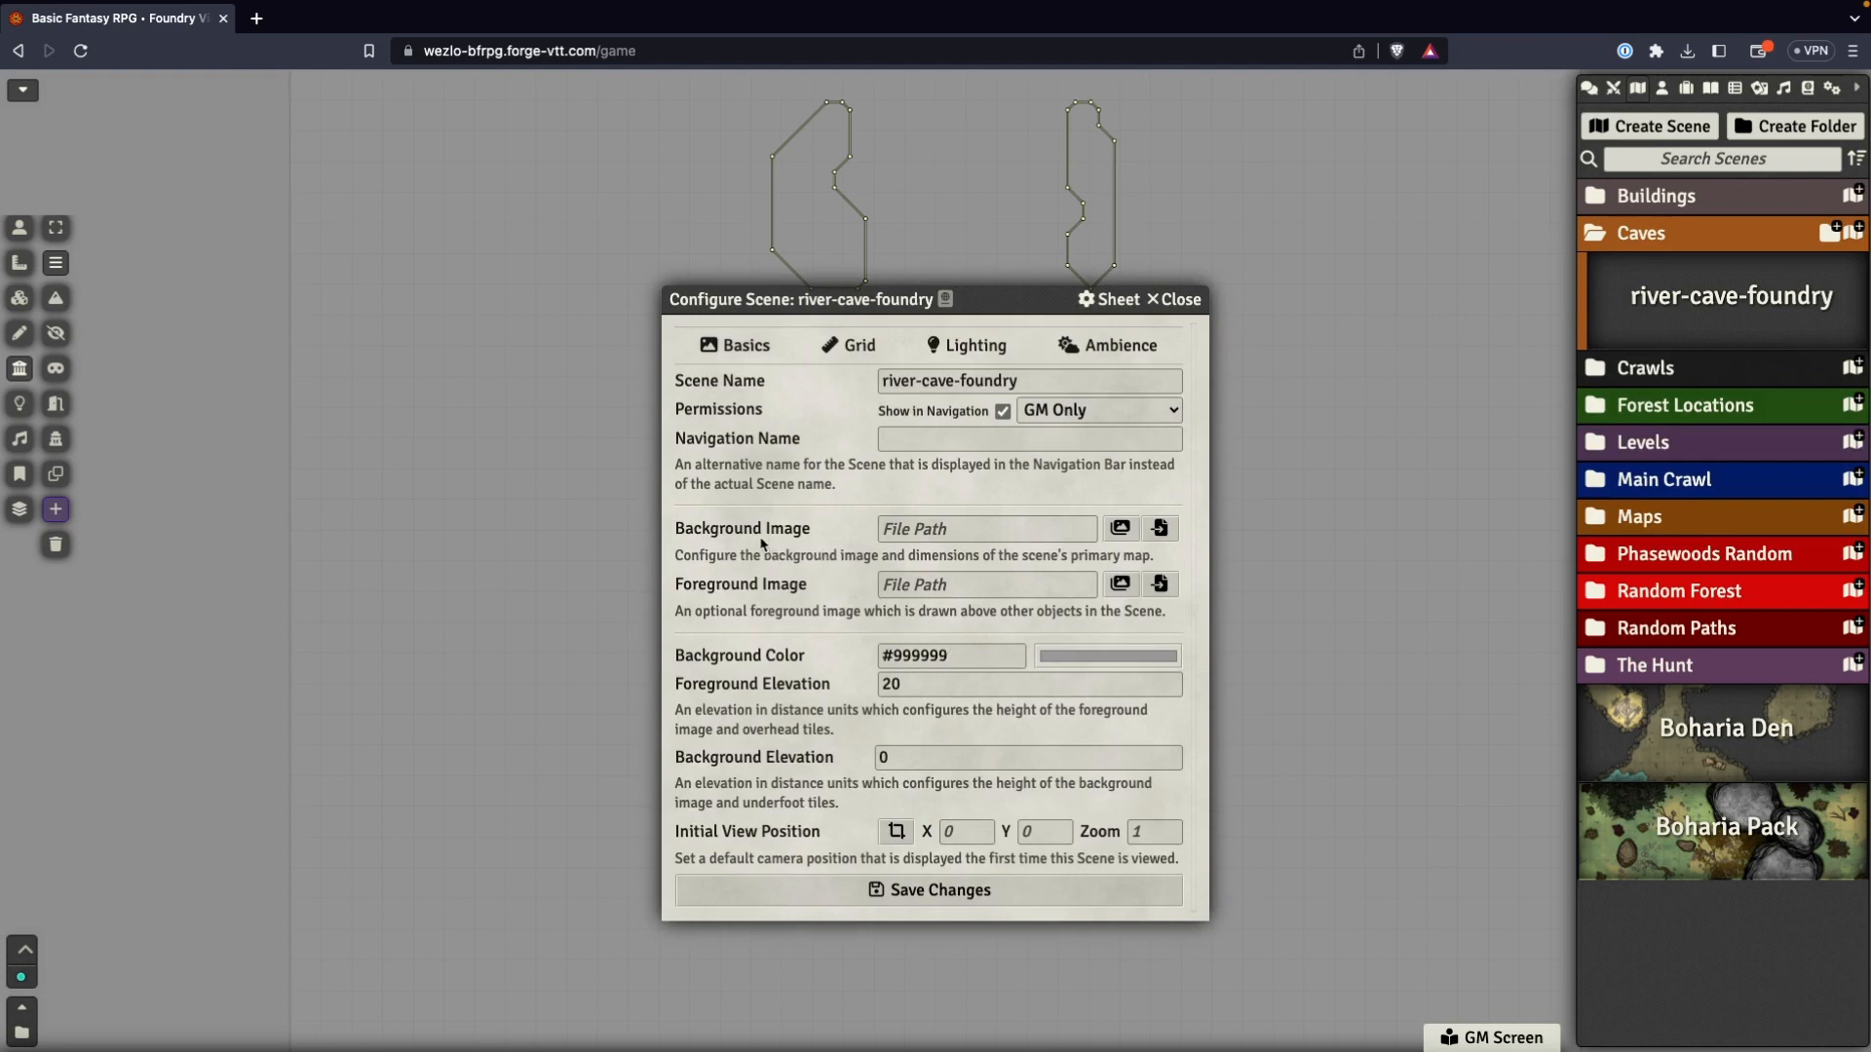
pyautogui.click(1120, 528)
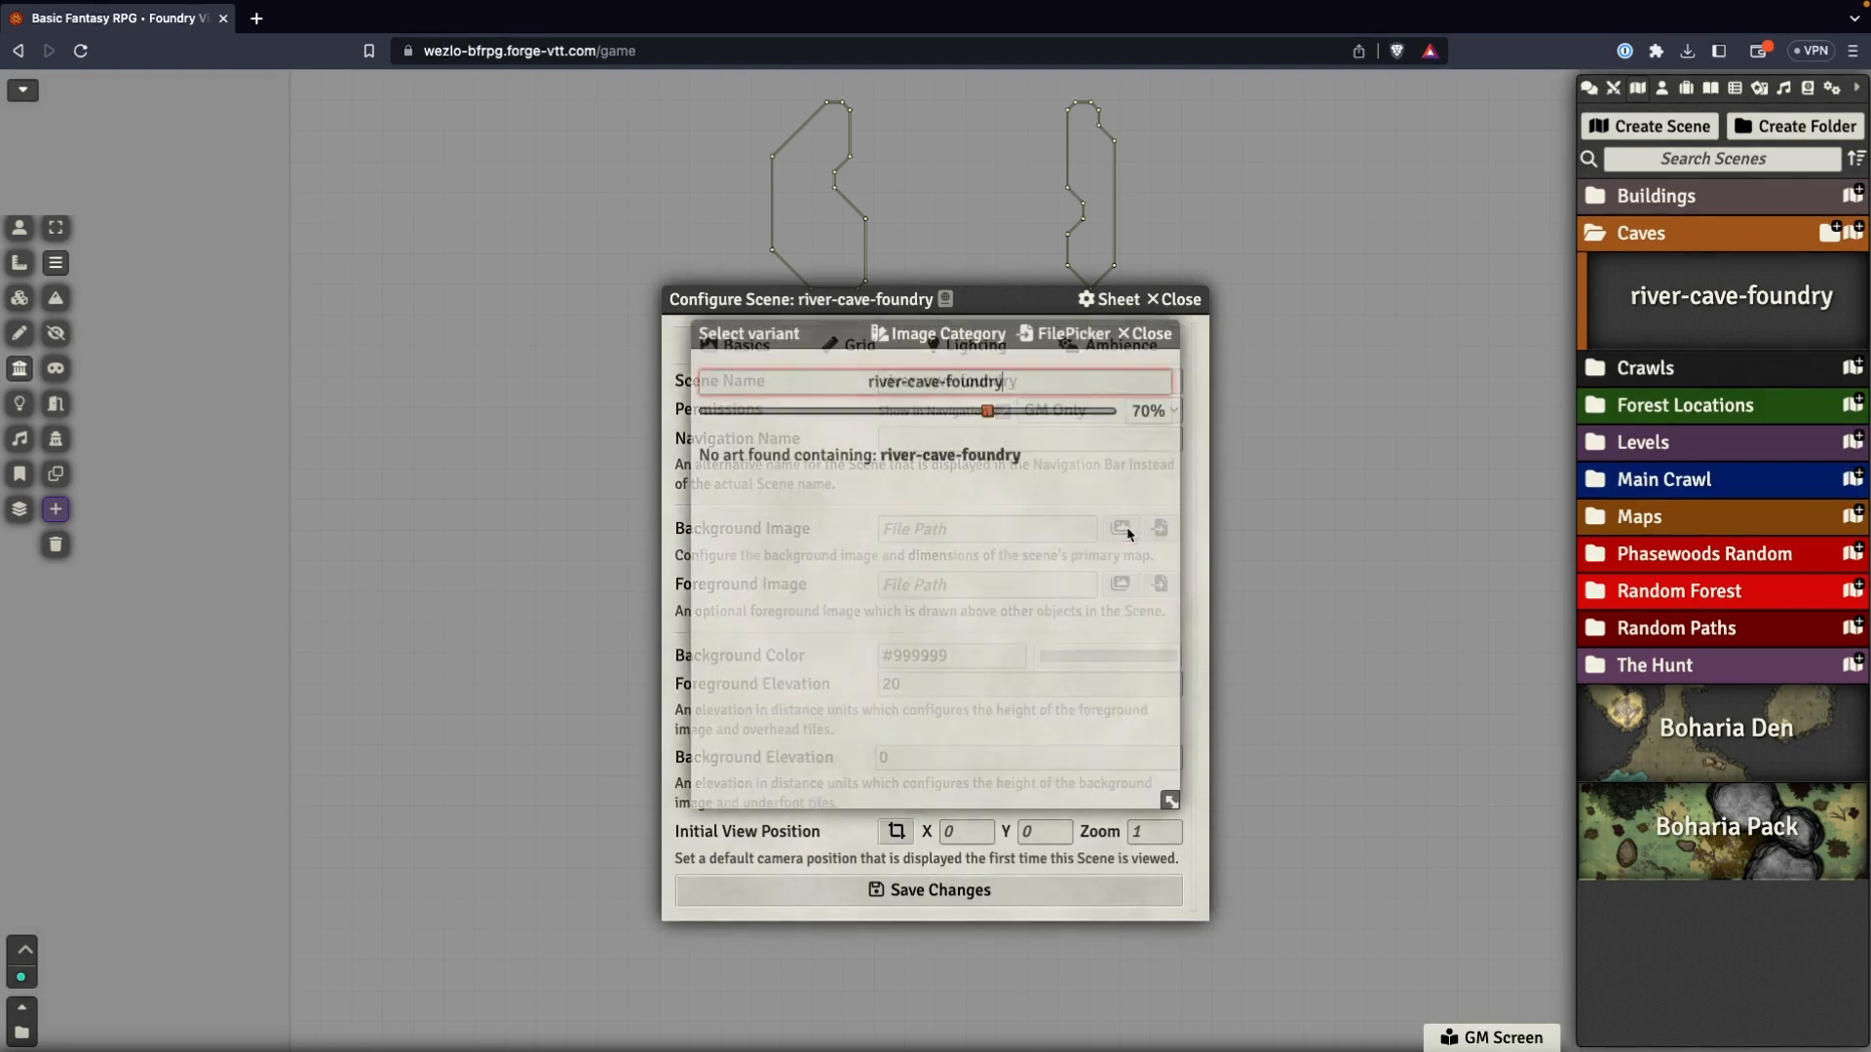
pyautogui.click(1144, 334)
pyautogui.click(1159, 529)
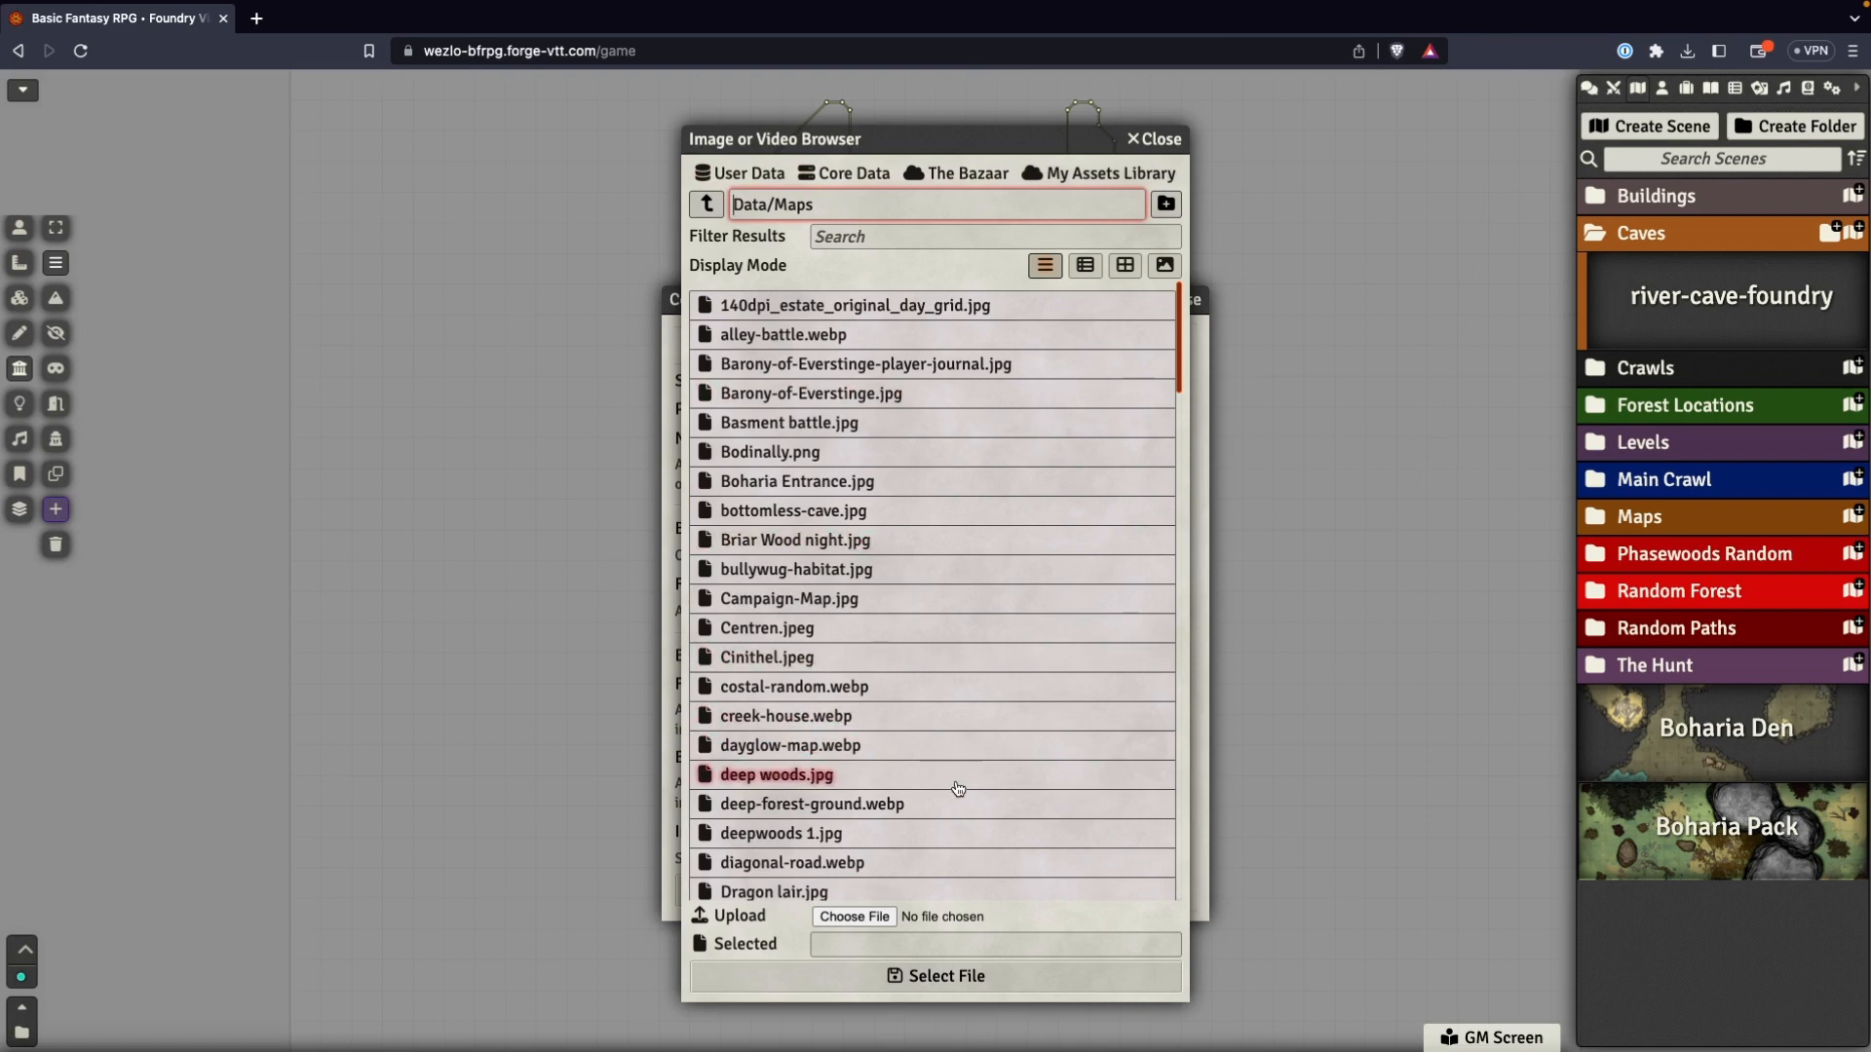
pyautogui.click(857, 920)
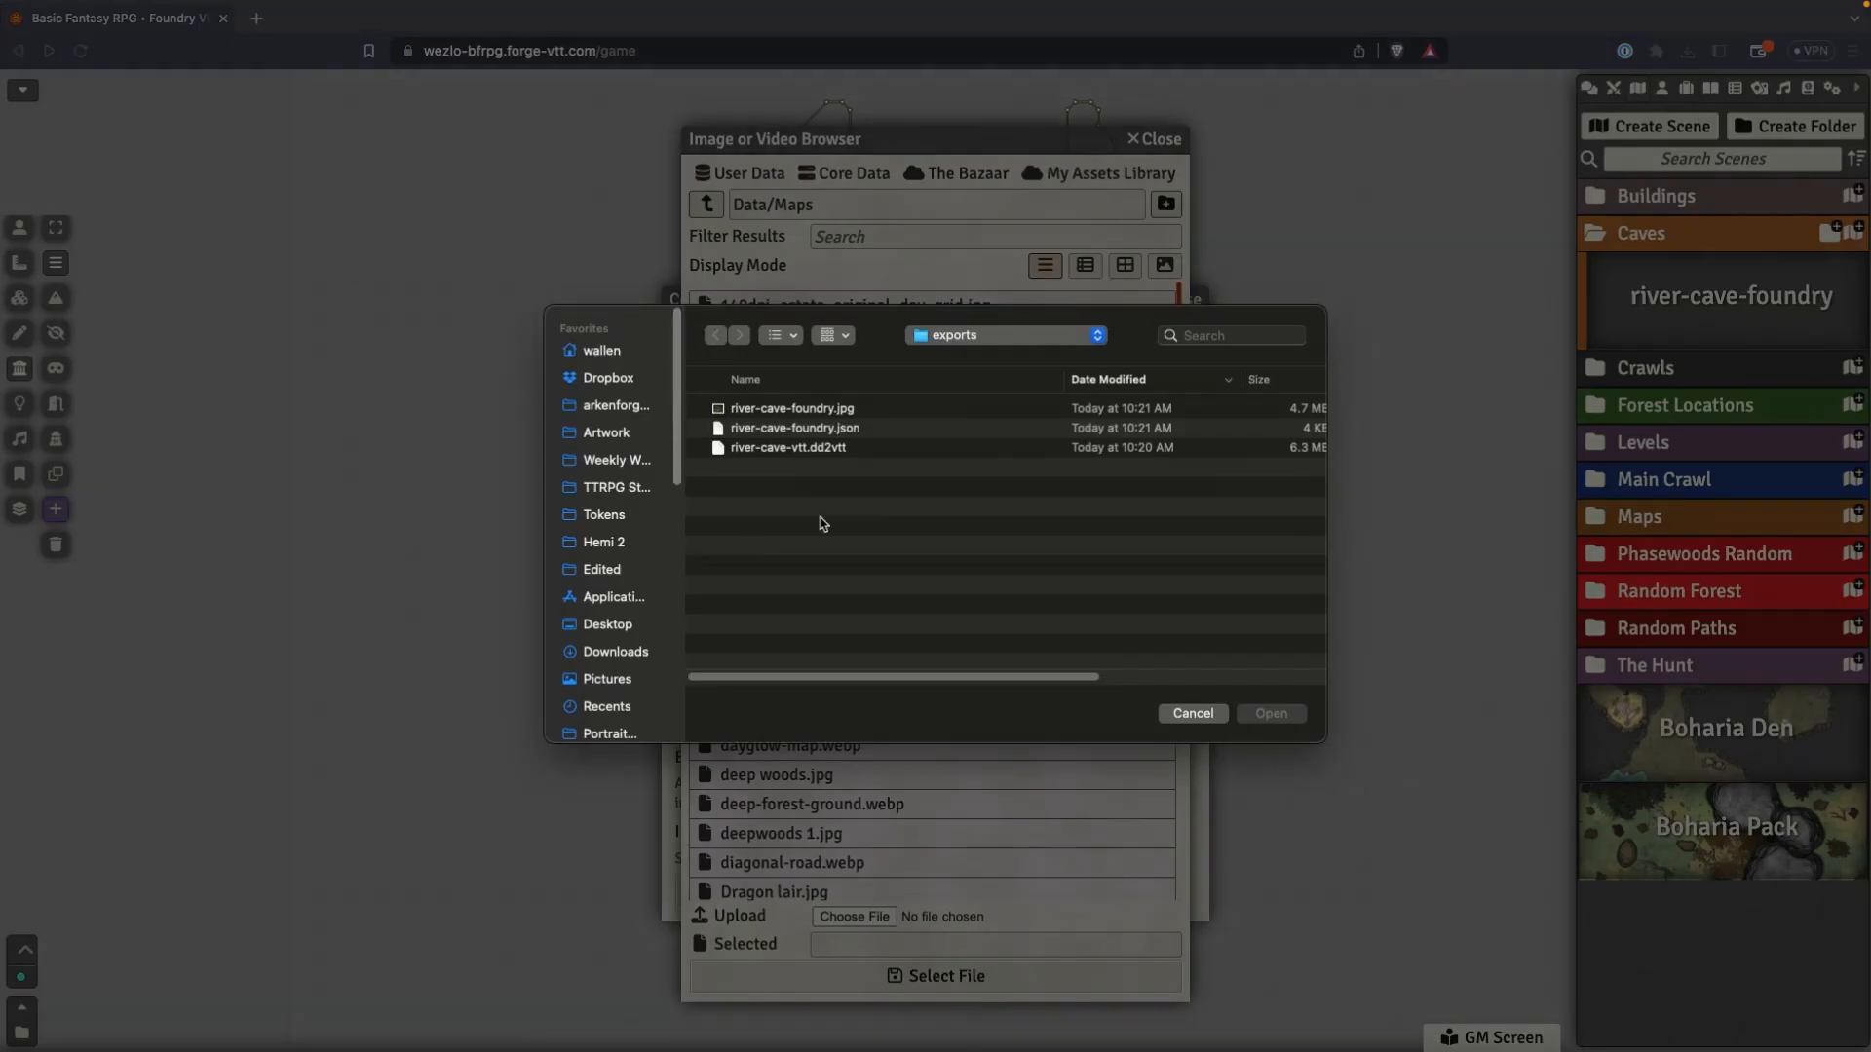
pyautogui.click(793, 410)
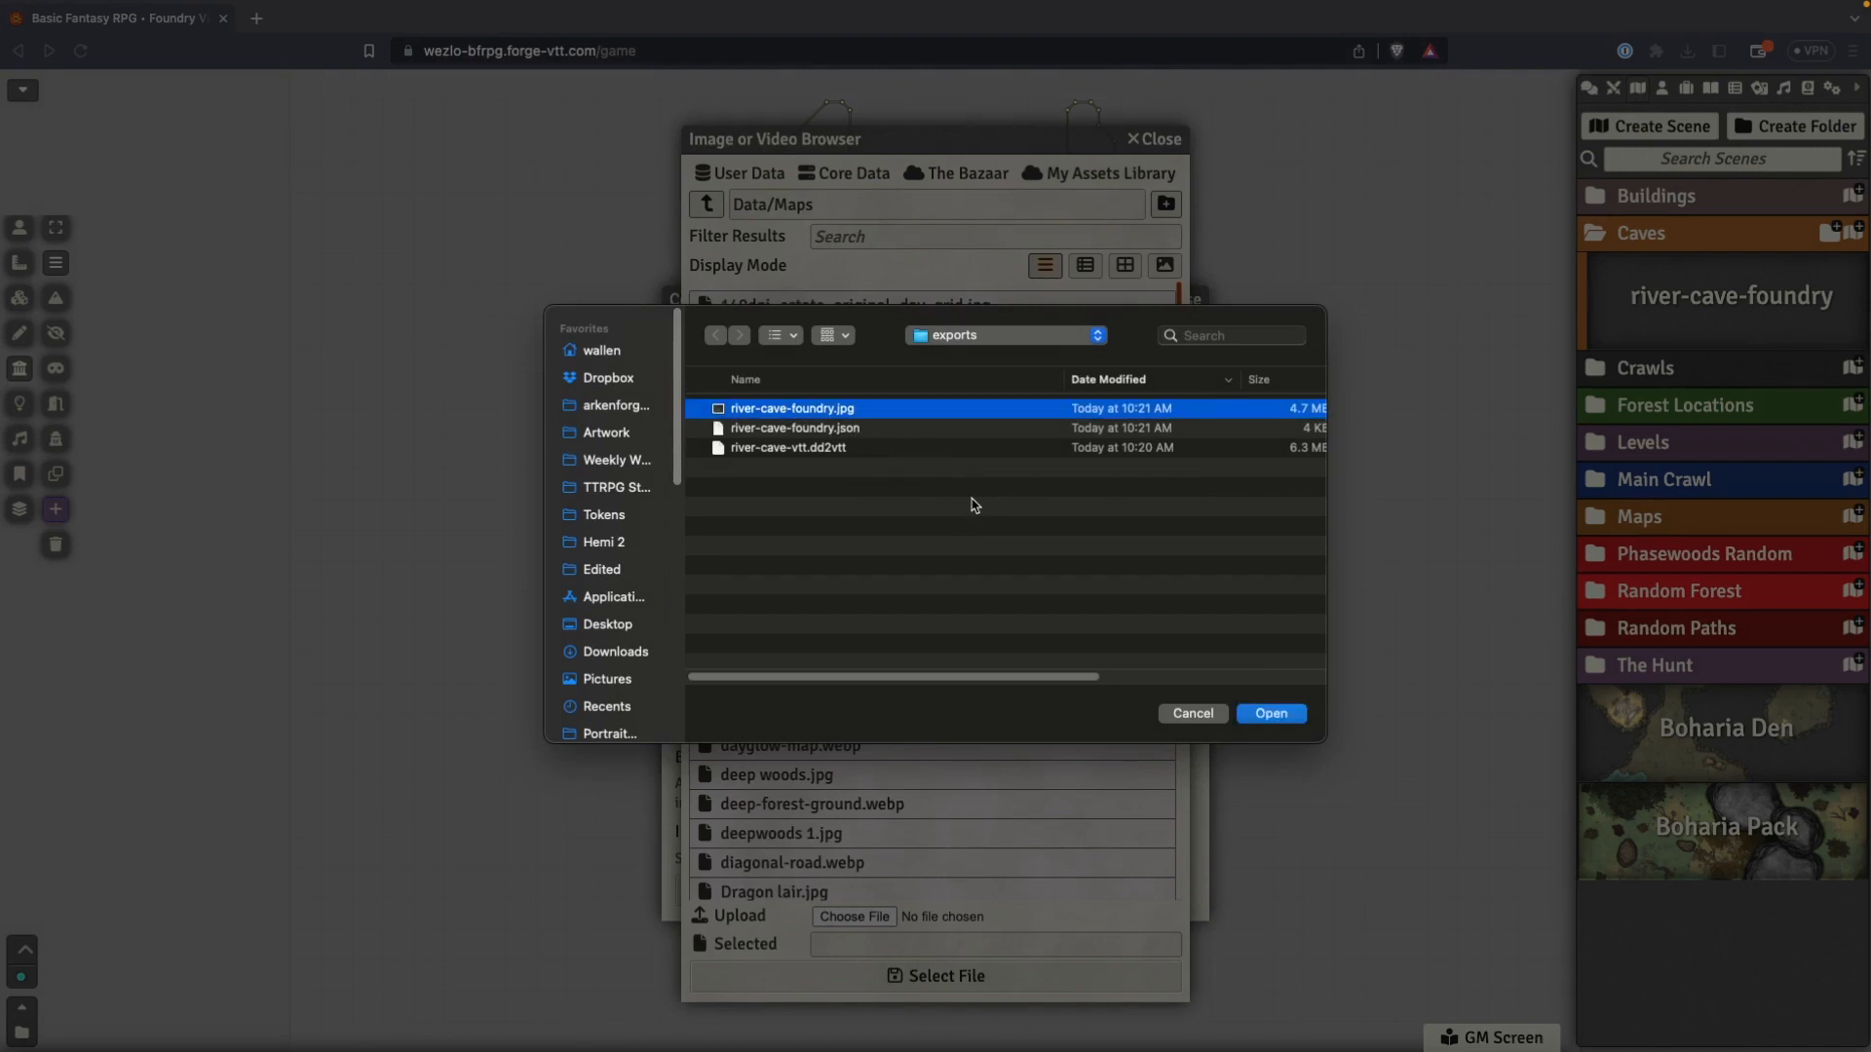
pyautogui.click(1279, 717)
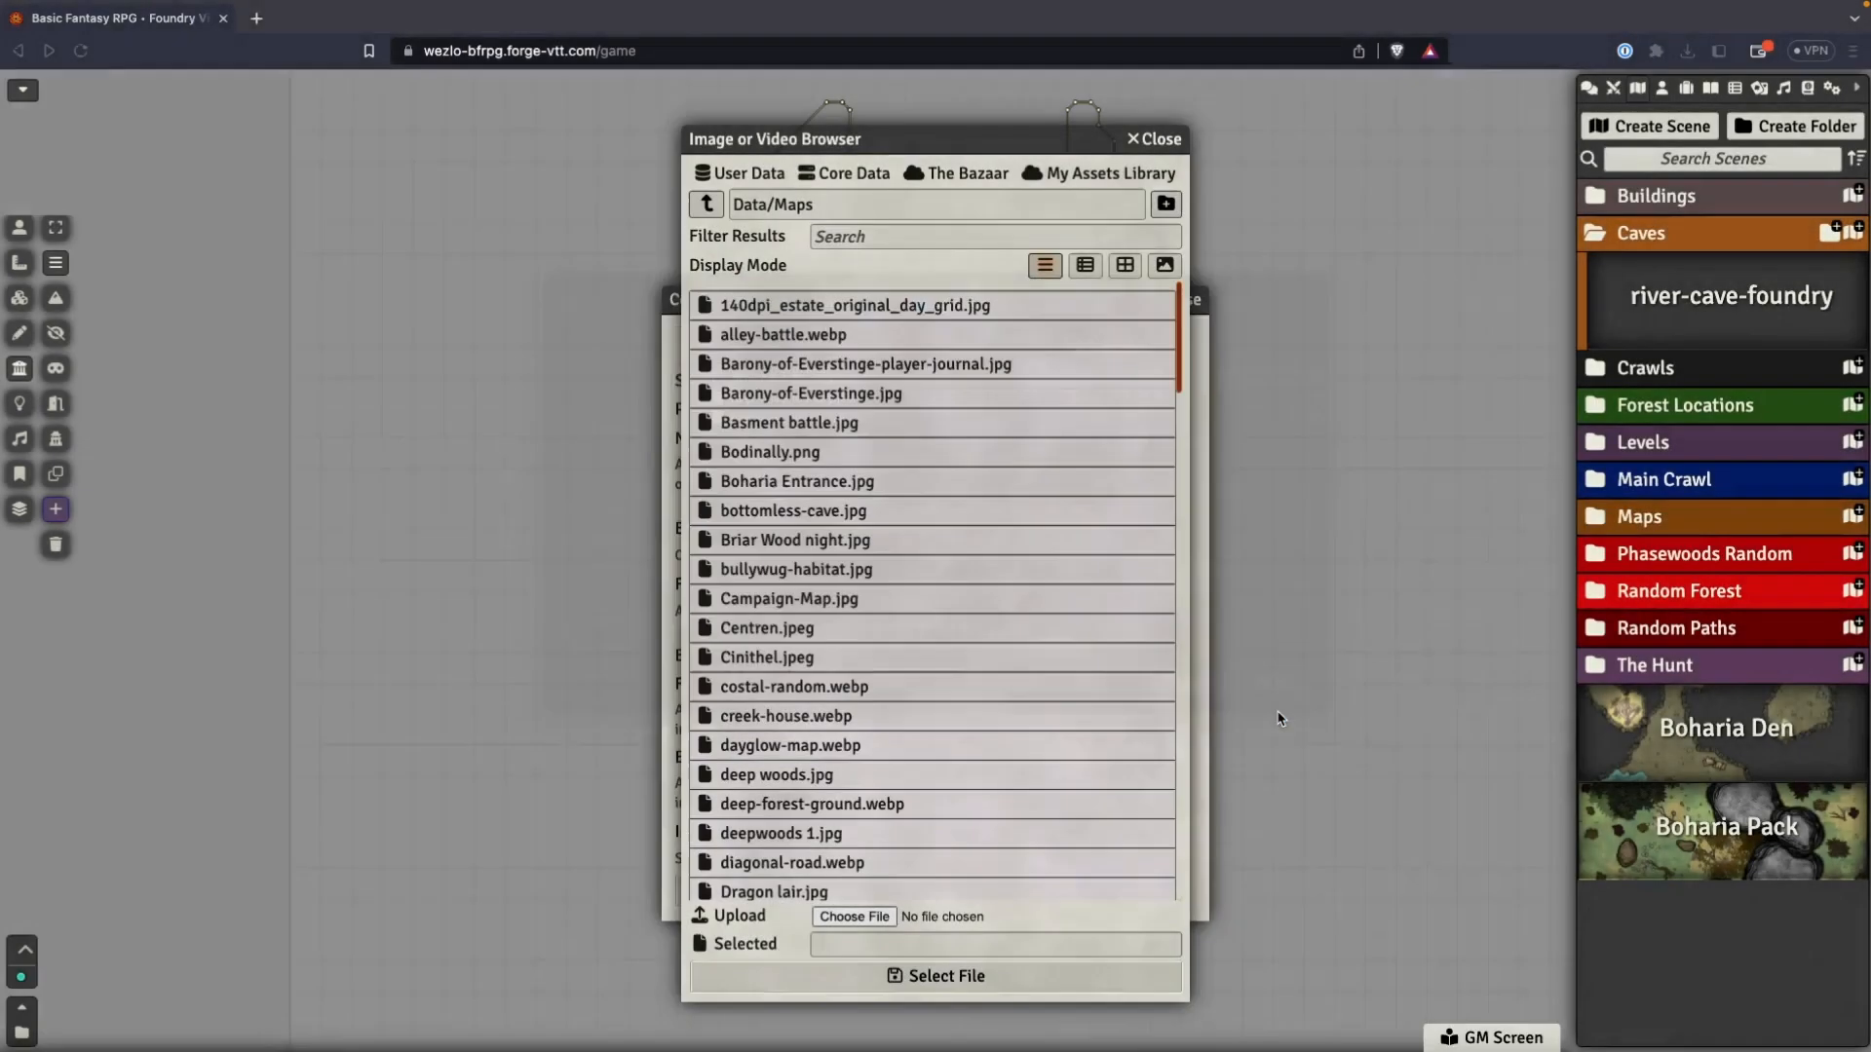
pyautogui.click(944, 976)
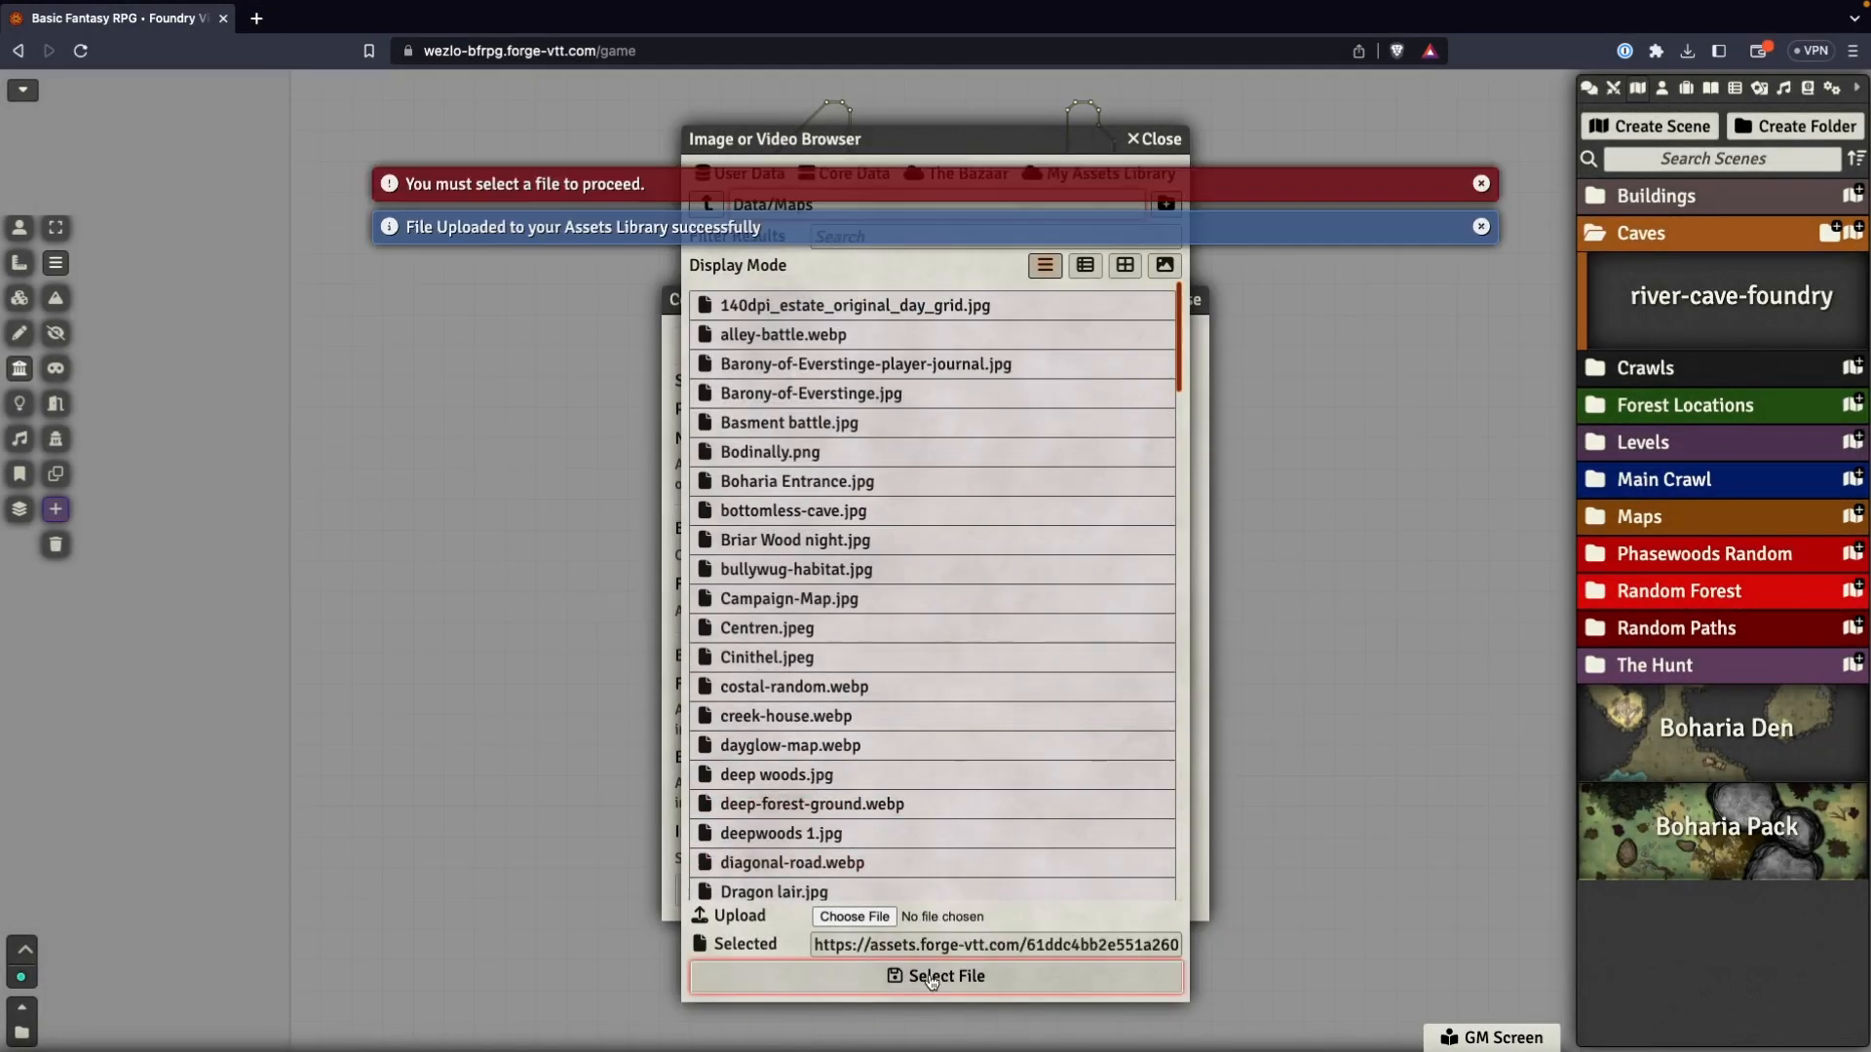